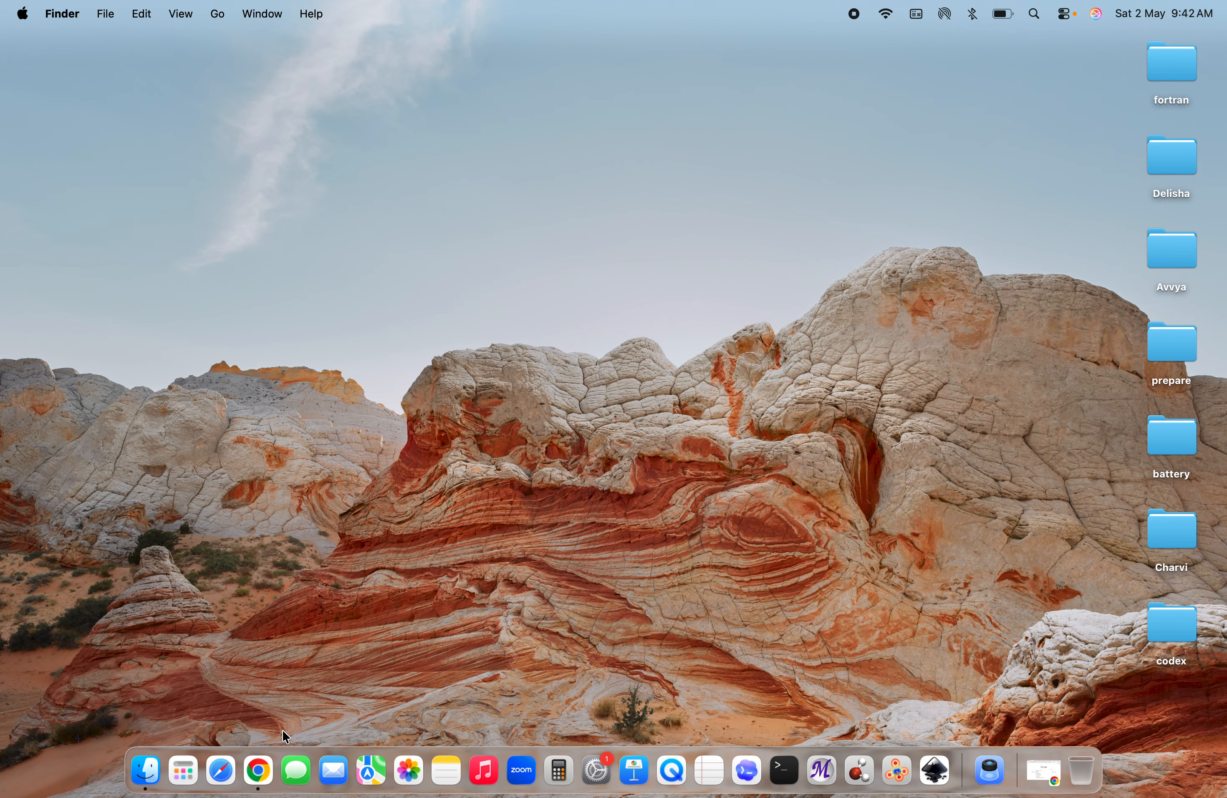
Open Chrome, search Google for "molview" and start the new MolView app from its website
left_click(258, 768)
left_click(438, 371)
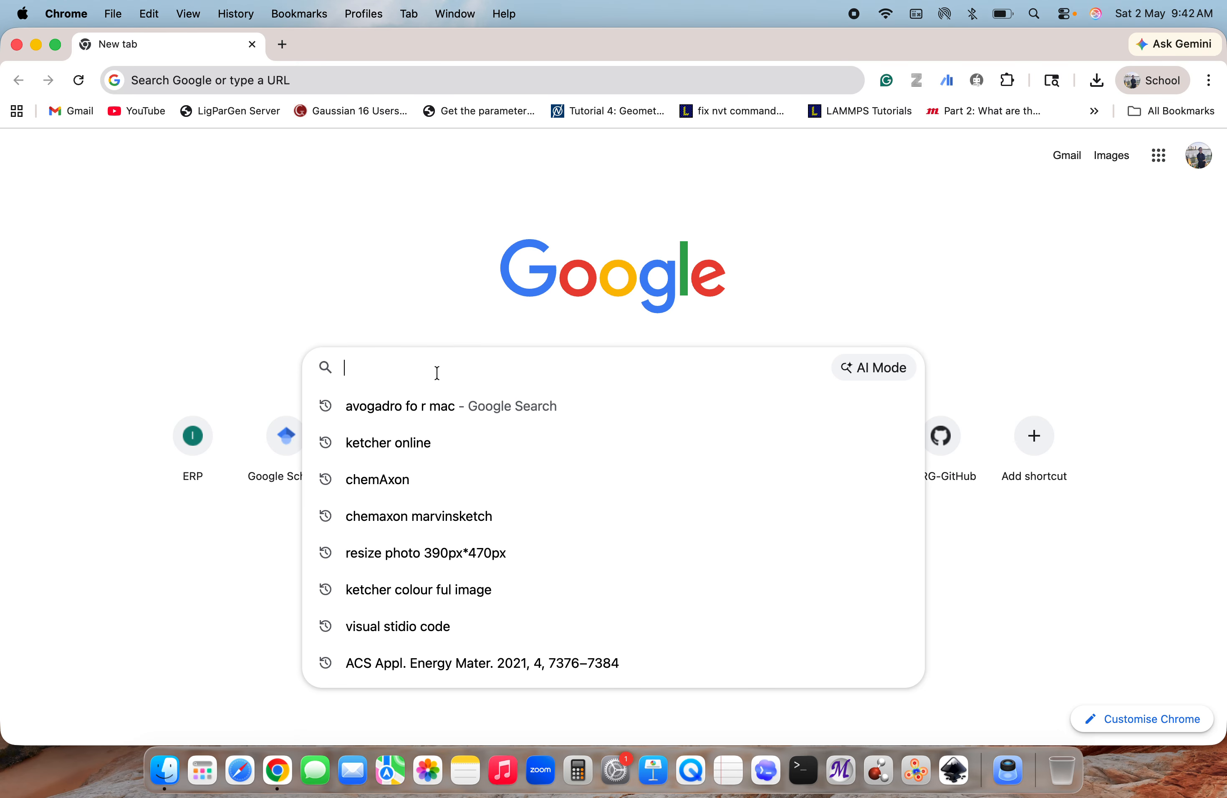
type("molview")
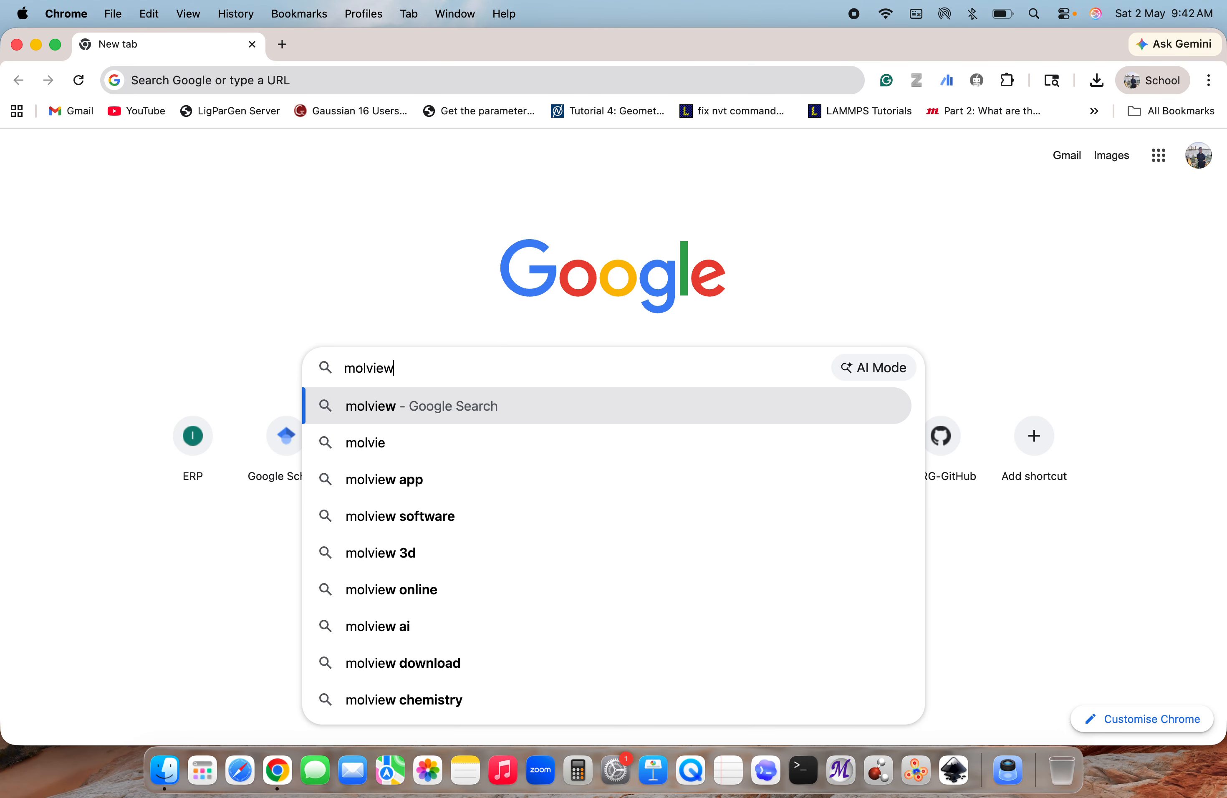
key("Return")
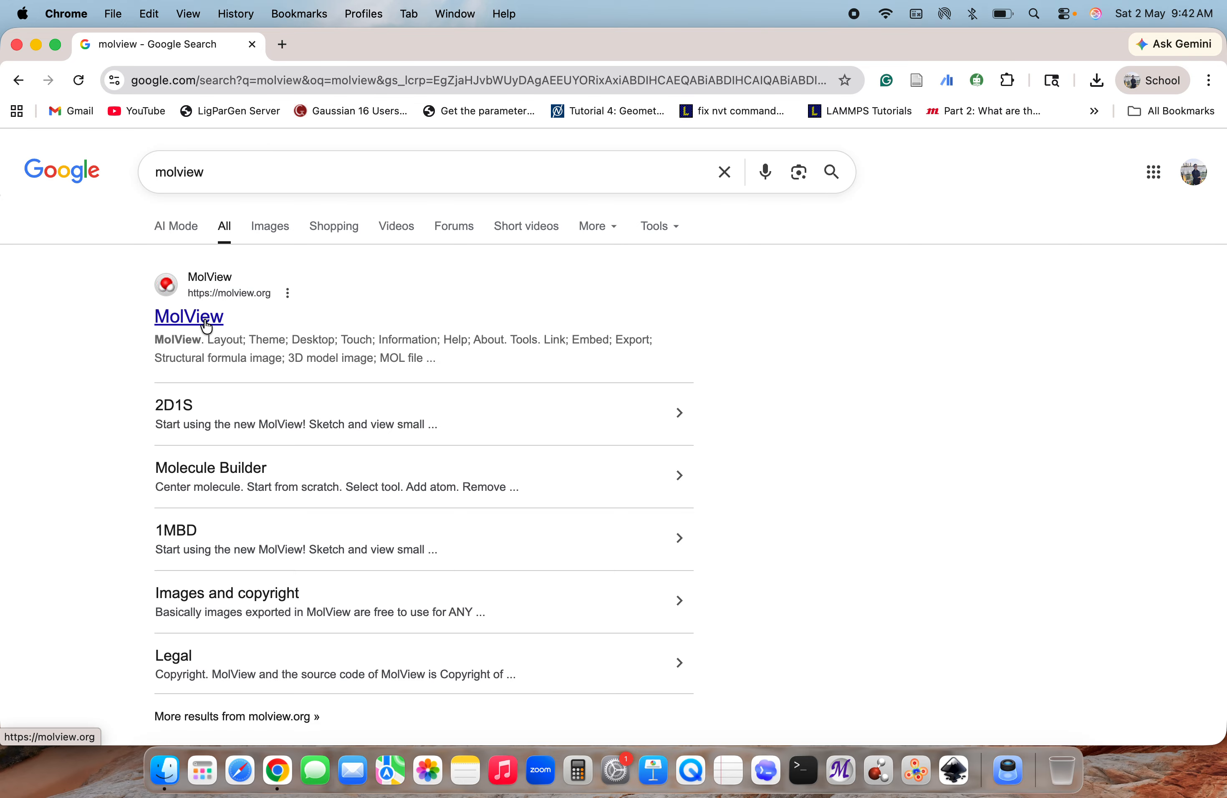
left_click(206, 327)
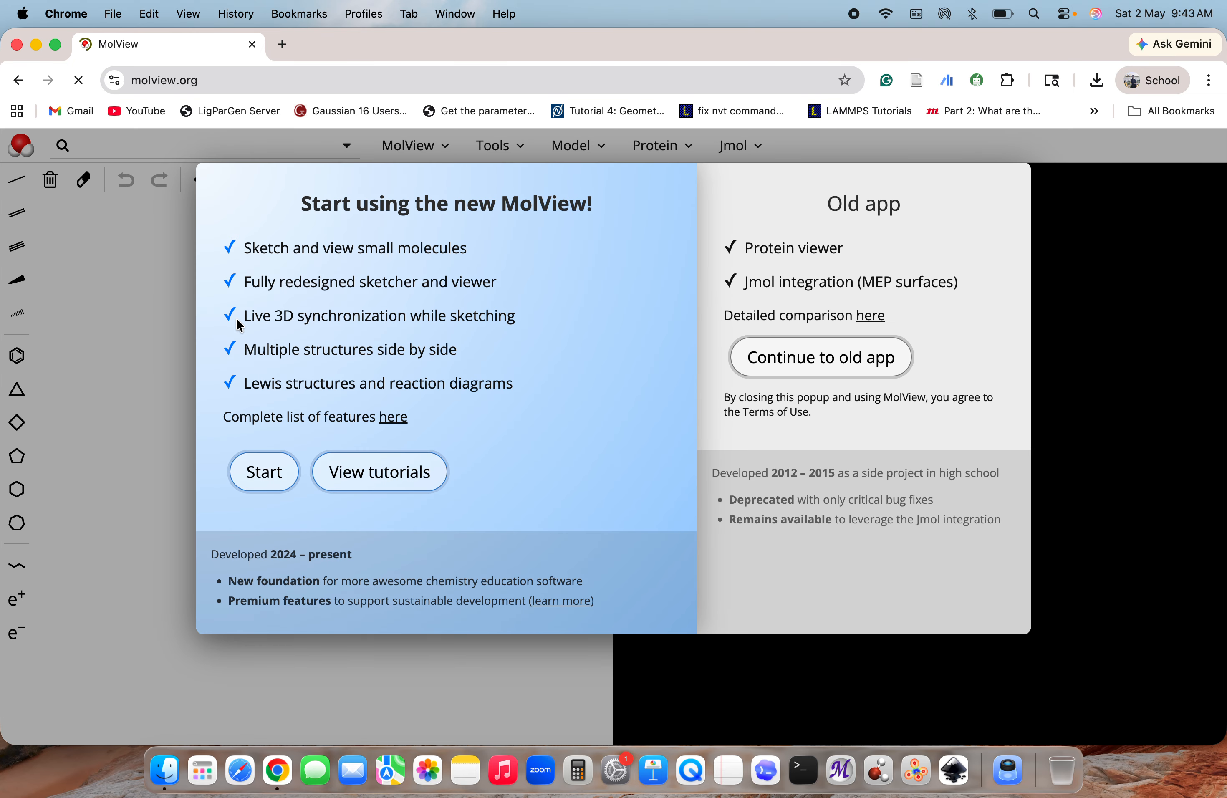
left_click(265, 472)
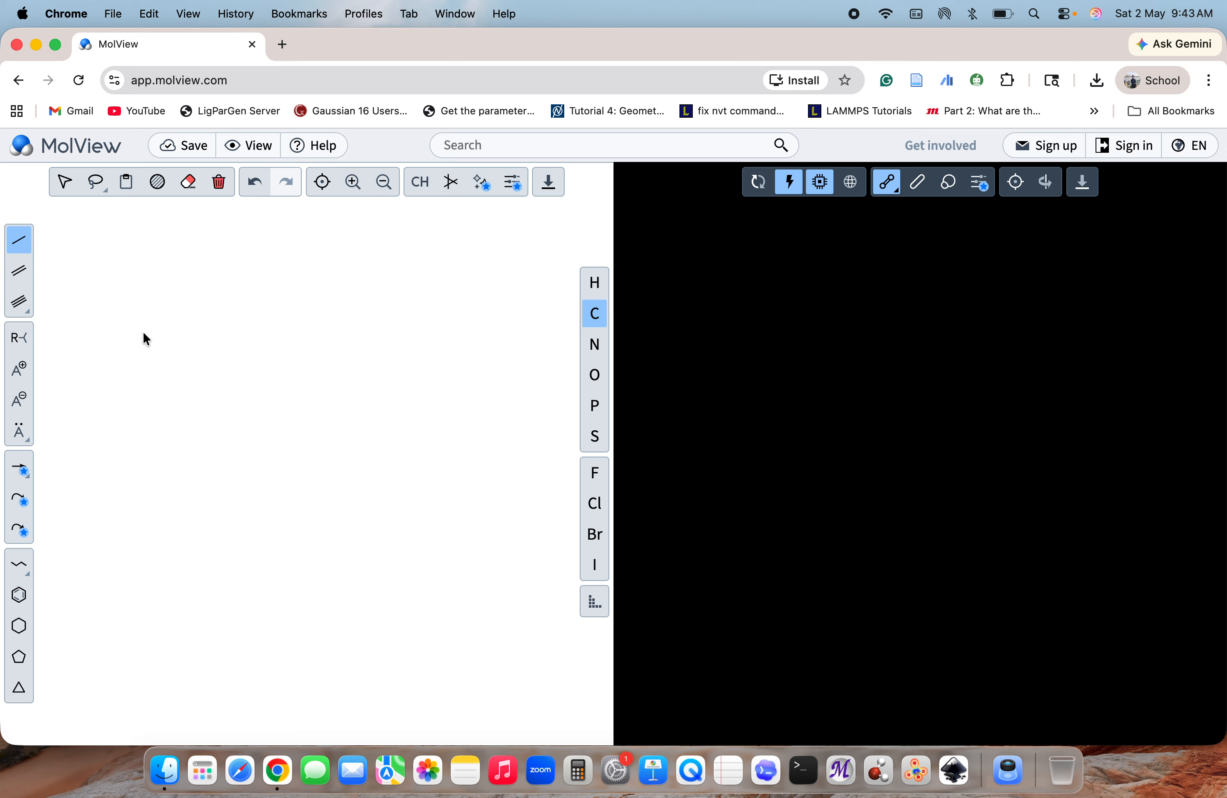
Sketch a five-carbon chain that starts with a double bond and continues upward with three single bonds
left_click(266, 399)
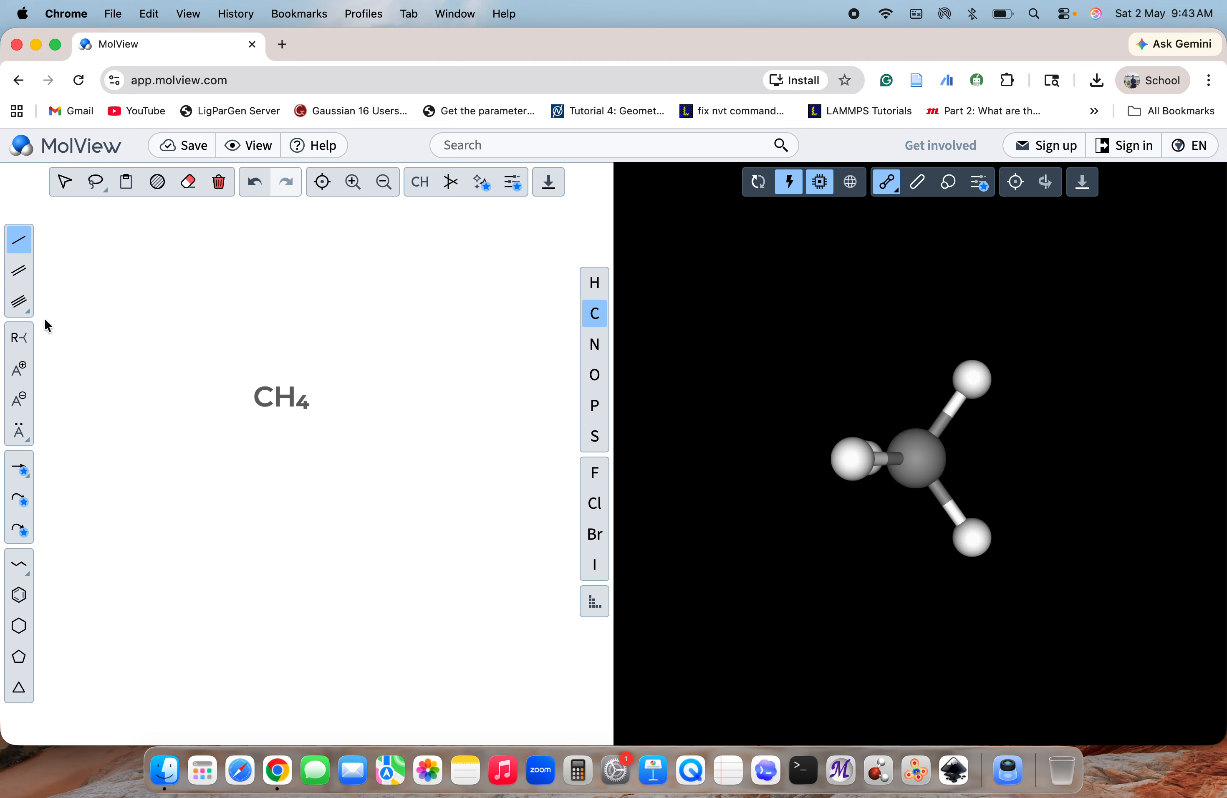
left_click(19, 273)
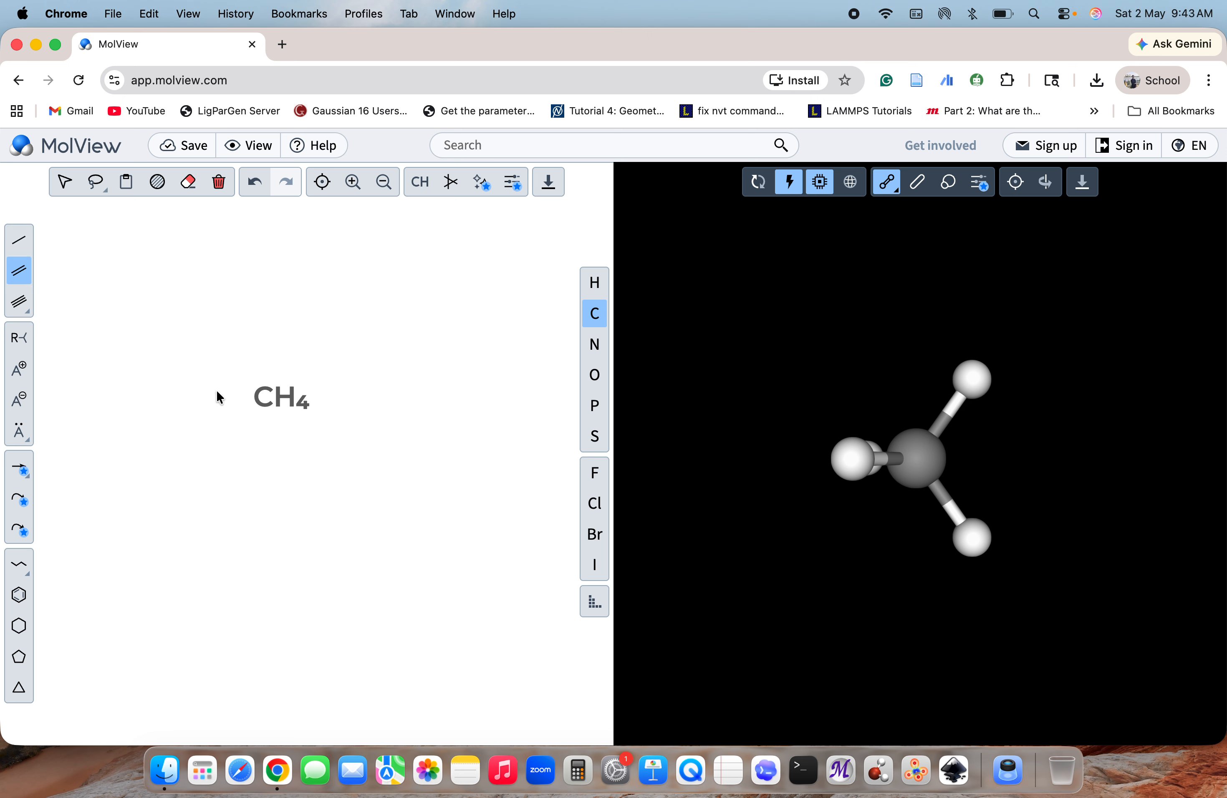
left_click(266, 405)
left_click(20, 240)
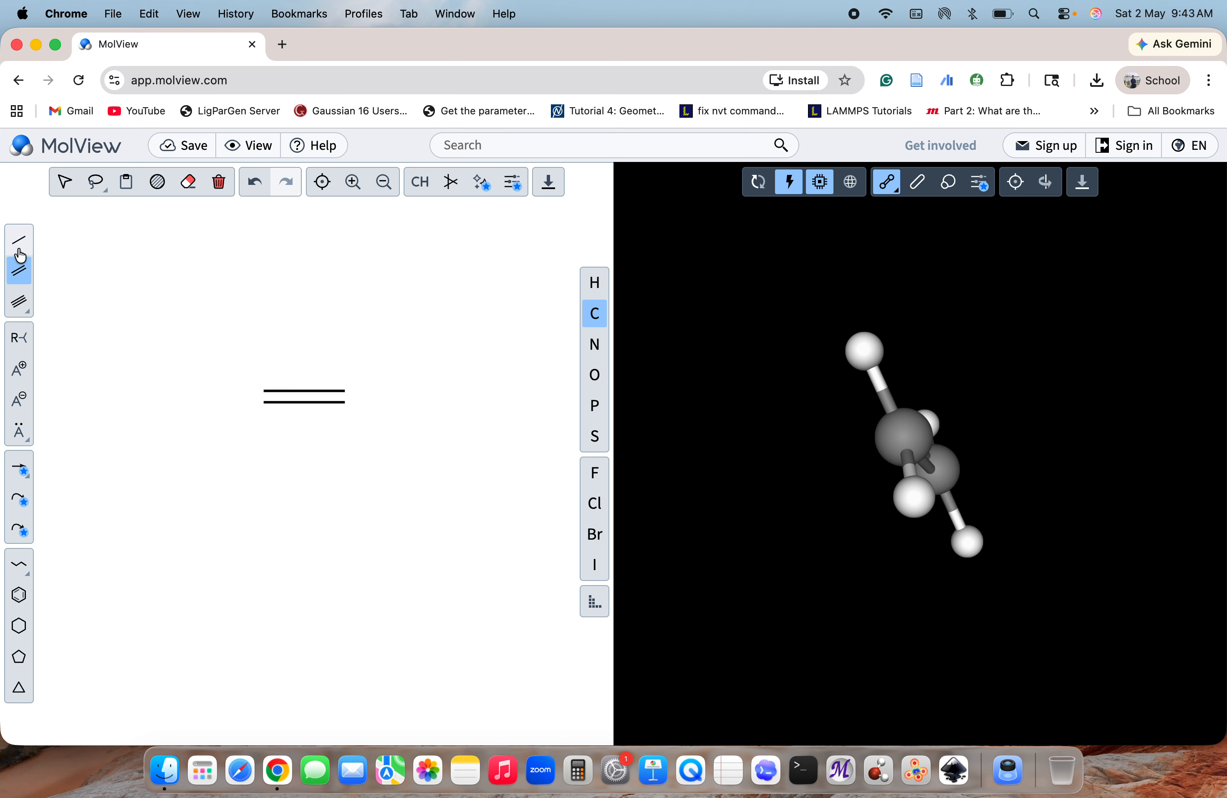
left_click(352, 403)
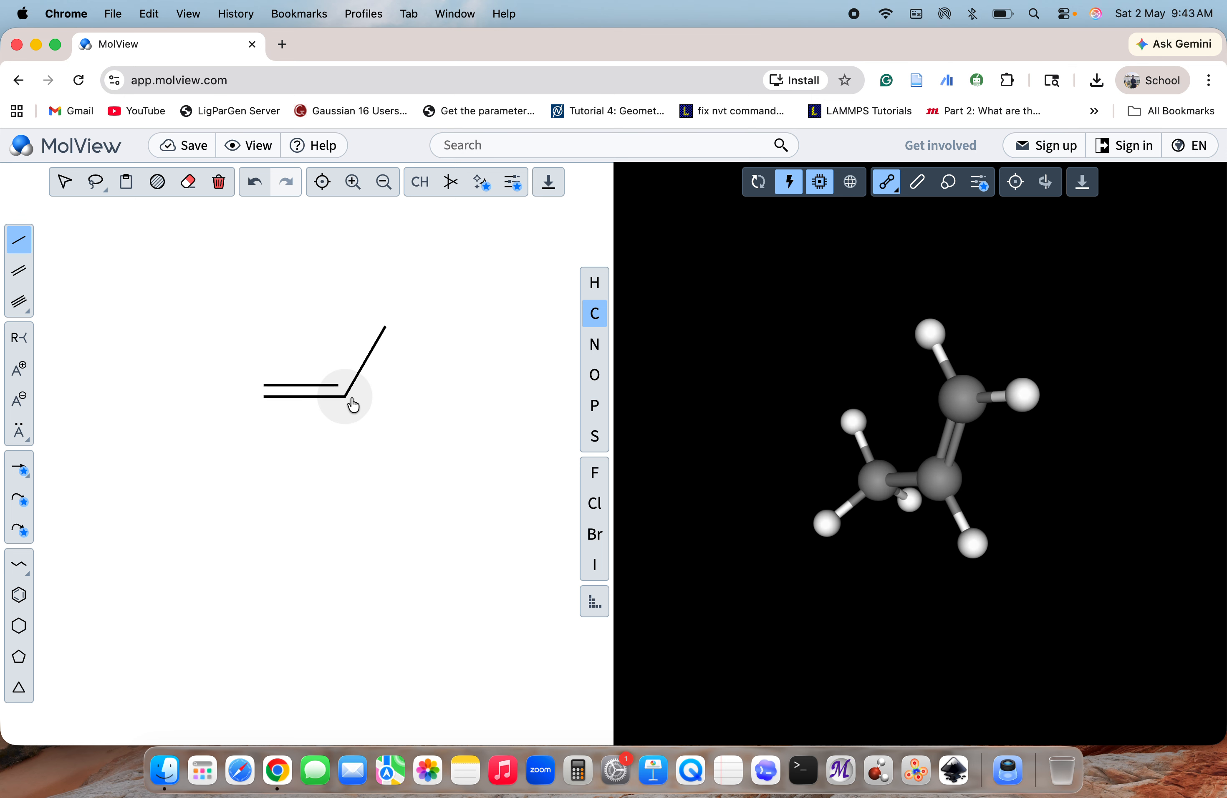
left_click(387, 330)
left_click(346, 258)
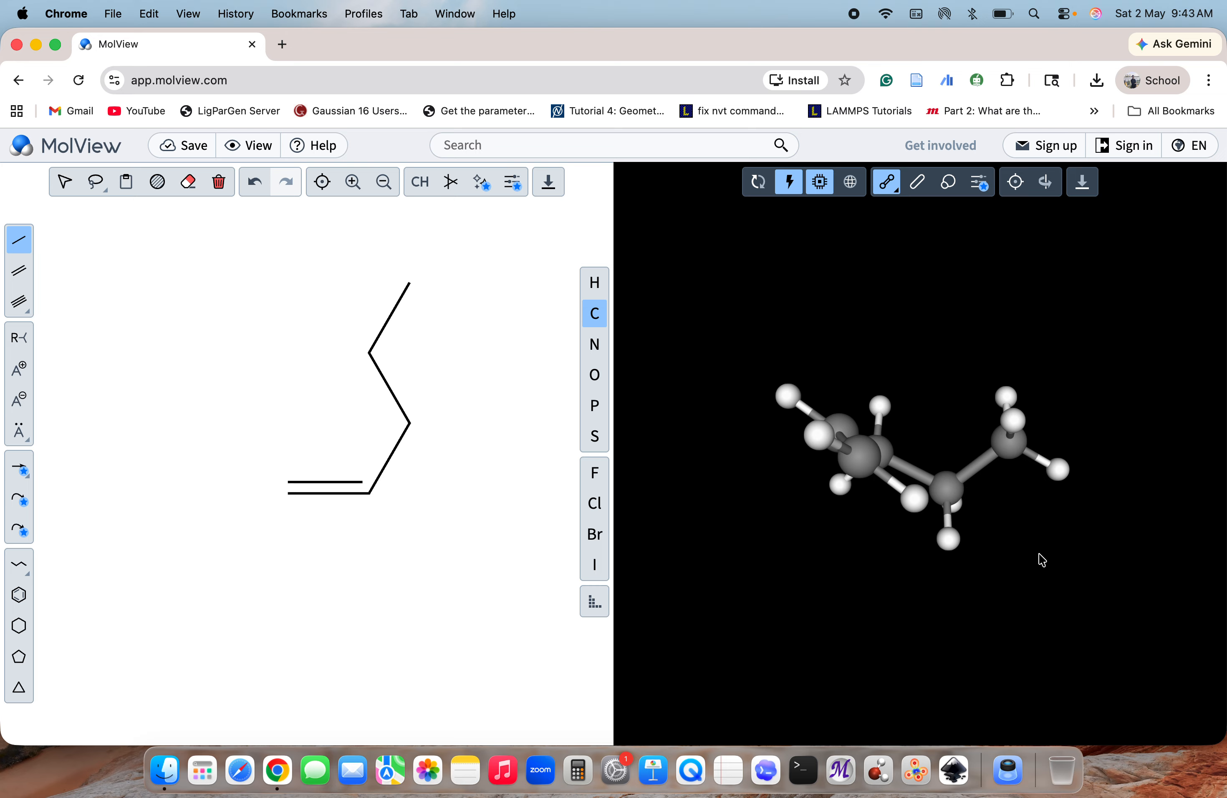
Extend the free double-bond end of the chain with three single bonds that mirror the other side
mouse_move(1037, 553)
left_mouse_down()
mouse_move(983, 620)
mouse_move(1027, 666)
mouse_move(1030, 649)
mouse_move(1035, 671)
mouse_move(1110, 664)
mouse_move(987, 655)
mouse_move(1030, 688)
mouse_move(1047, 659)
mouse_move(1024, 667)
left_mouse_up()
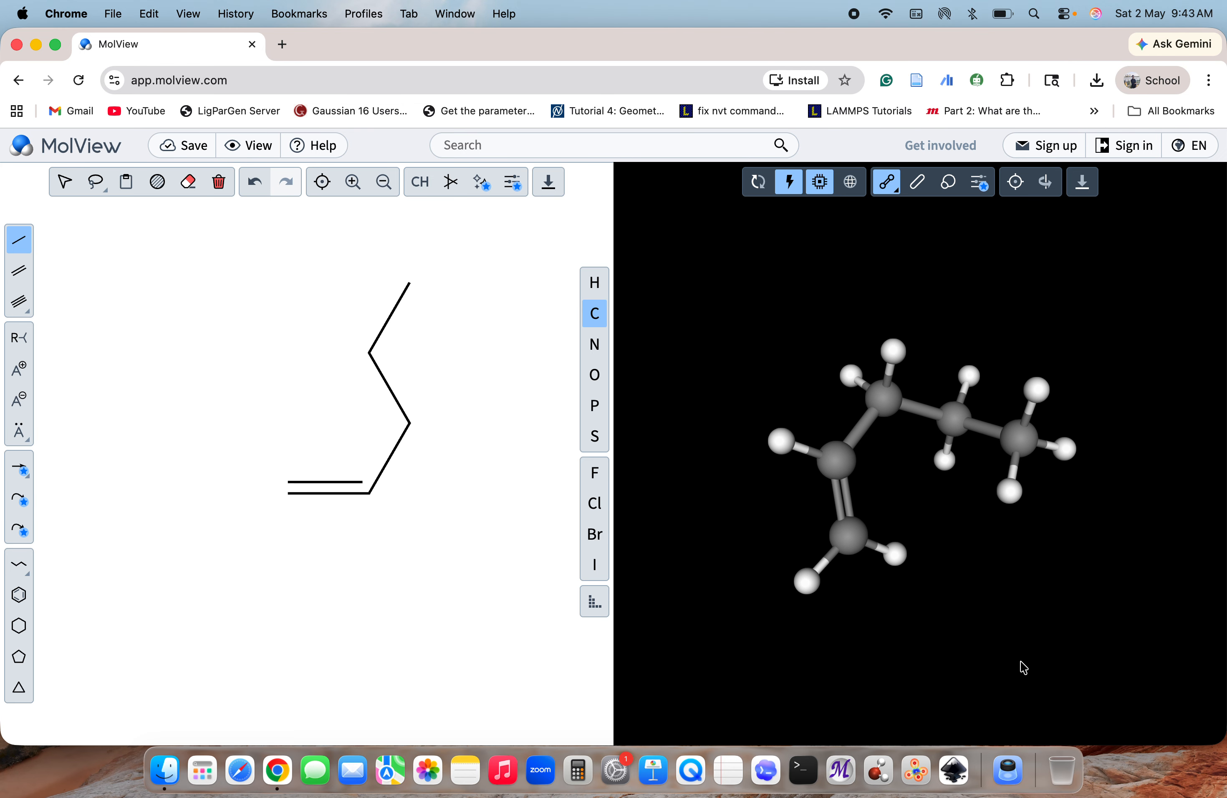
left_click(286, 492)
left_click(251, 421)
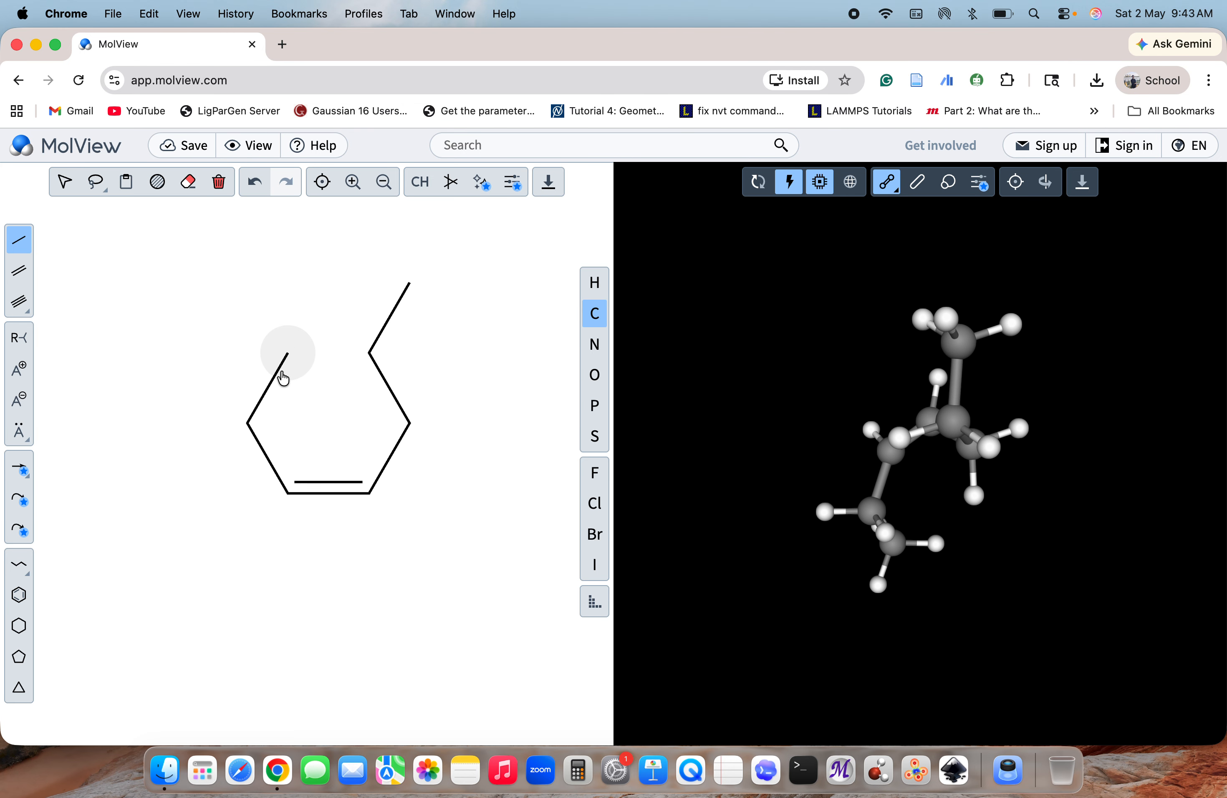
left_click(302, 354)
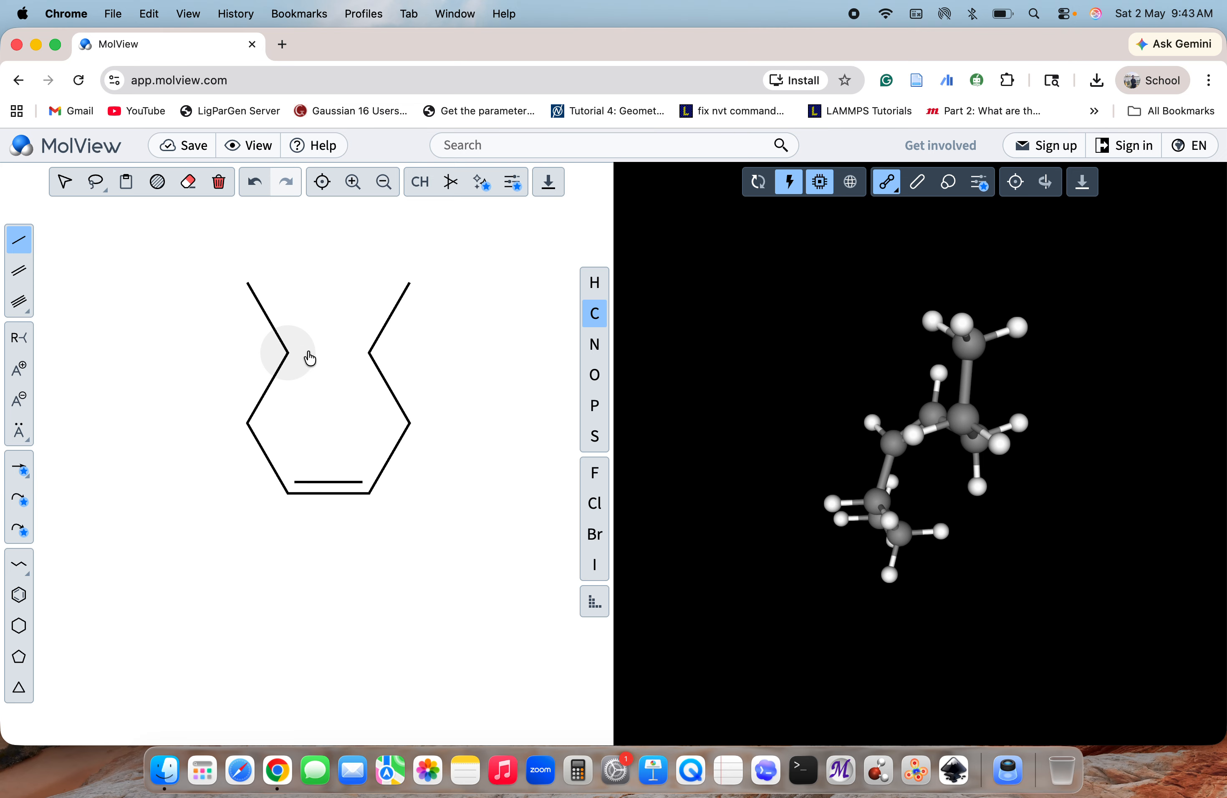
Close the six-membered ring with a double bond between the two inner upper carbons, and lengthen the left branch by one single bond
left_click(19, 270)
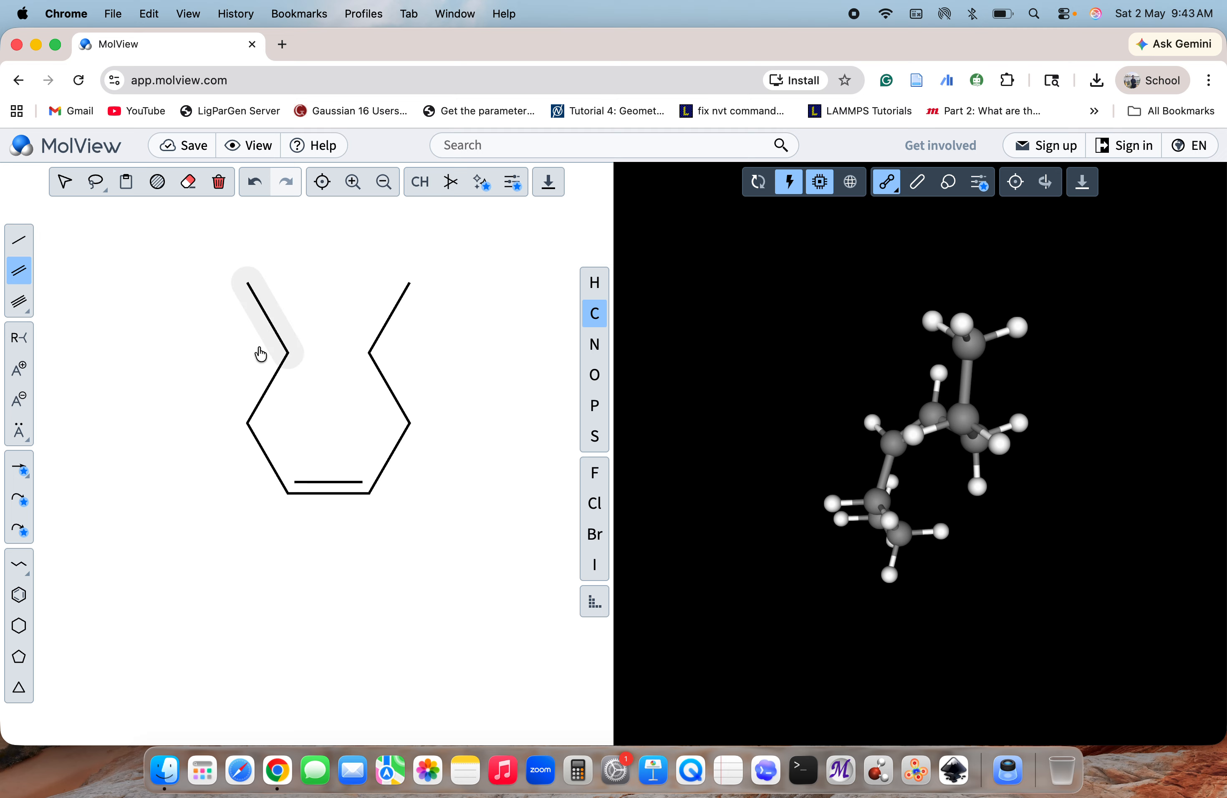
left_click(314, 360)
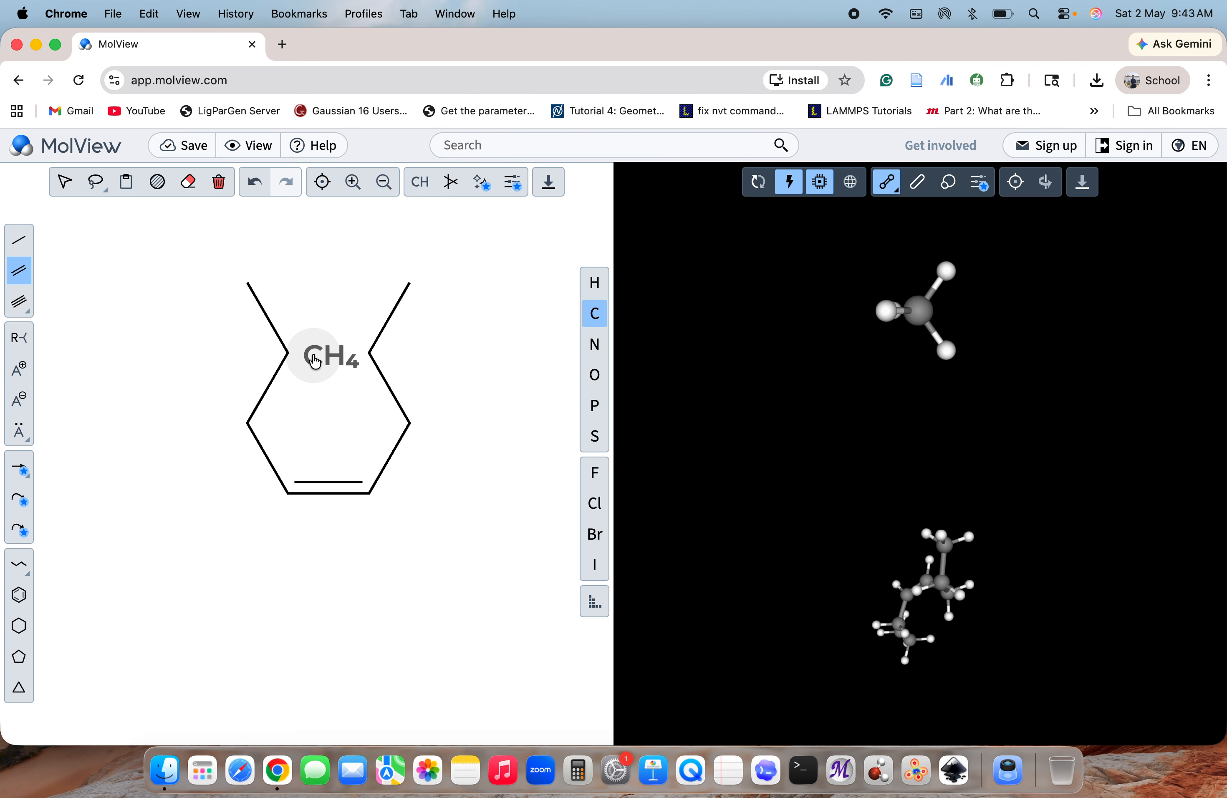
left_click(289, 356)
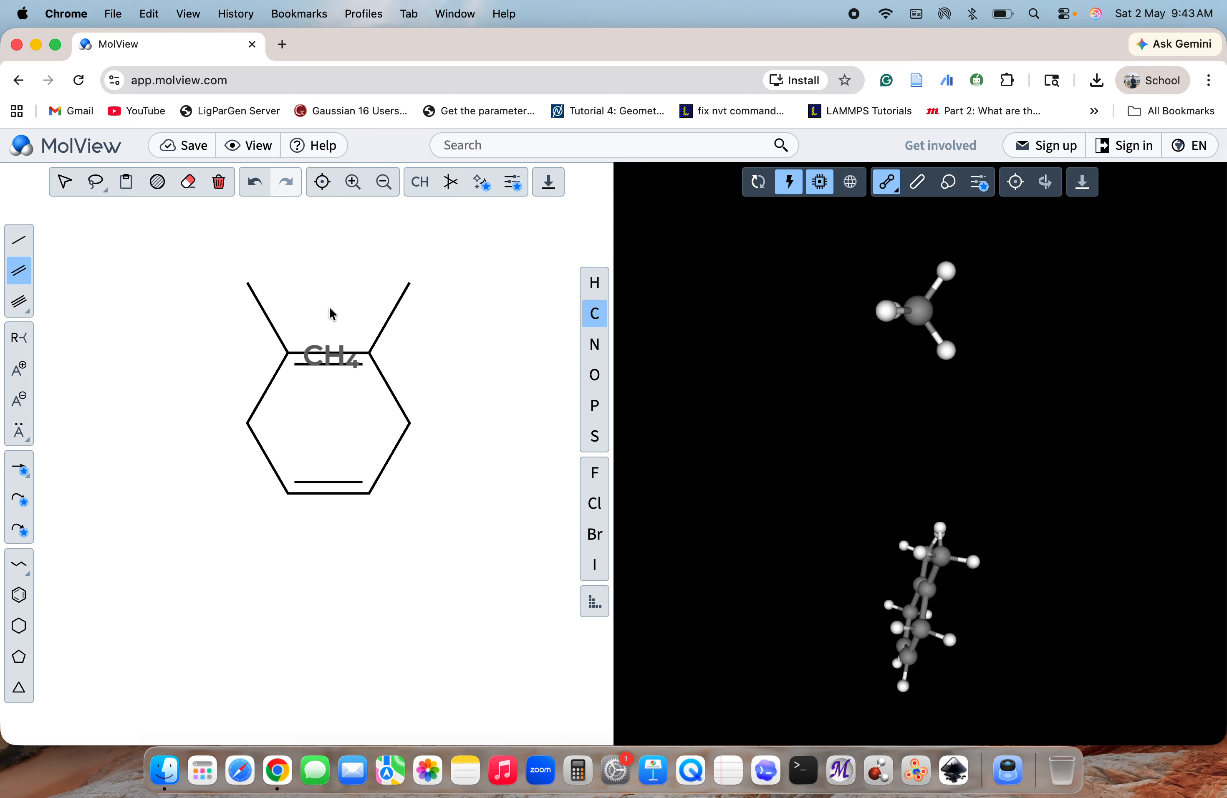
left_click(19, 240)
left_click(247, 283)
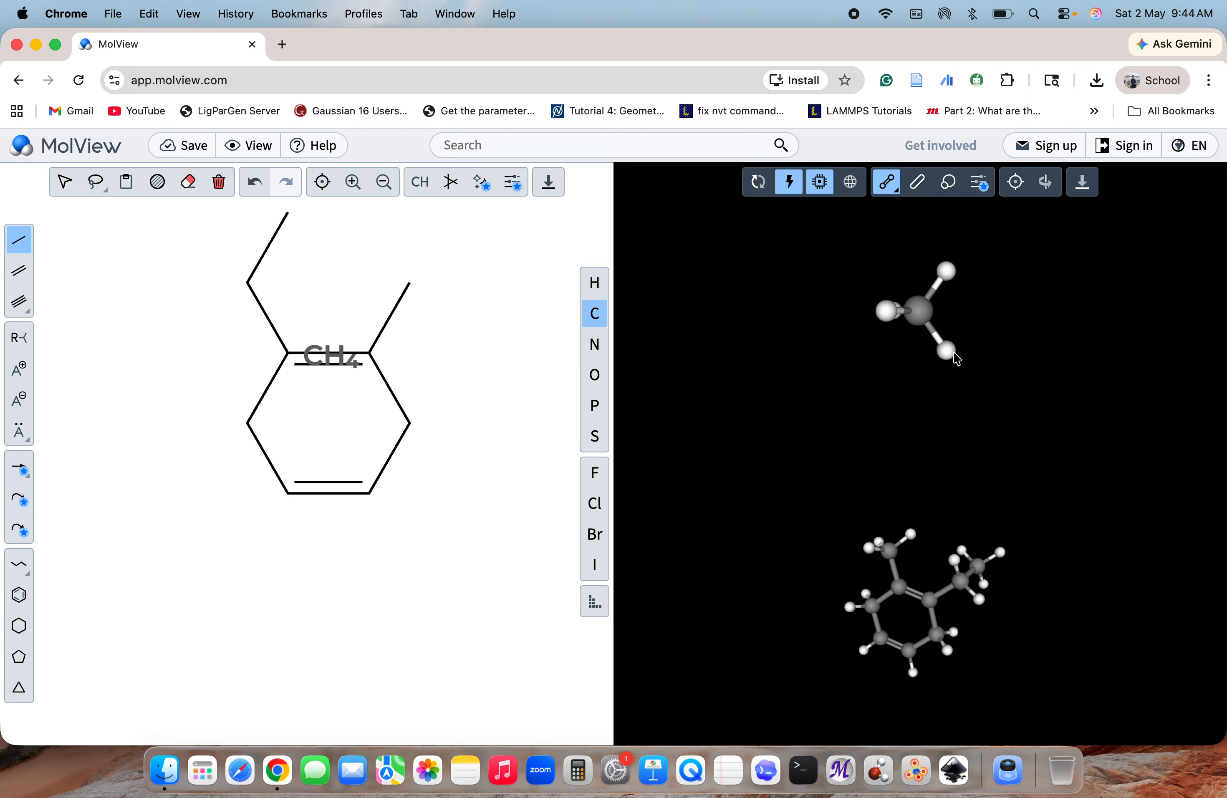
Replace the ring's right carbon with nitrogen, its left carbon with phosphorus and the left branch's middle carbon with oxygen
left_click(595, 344)
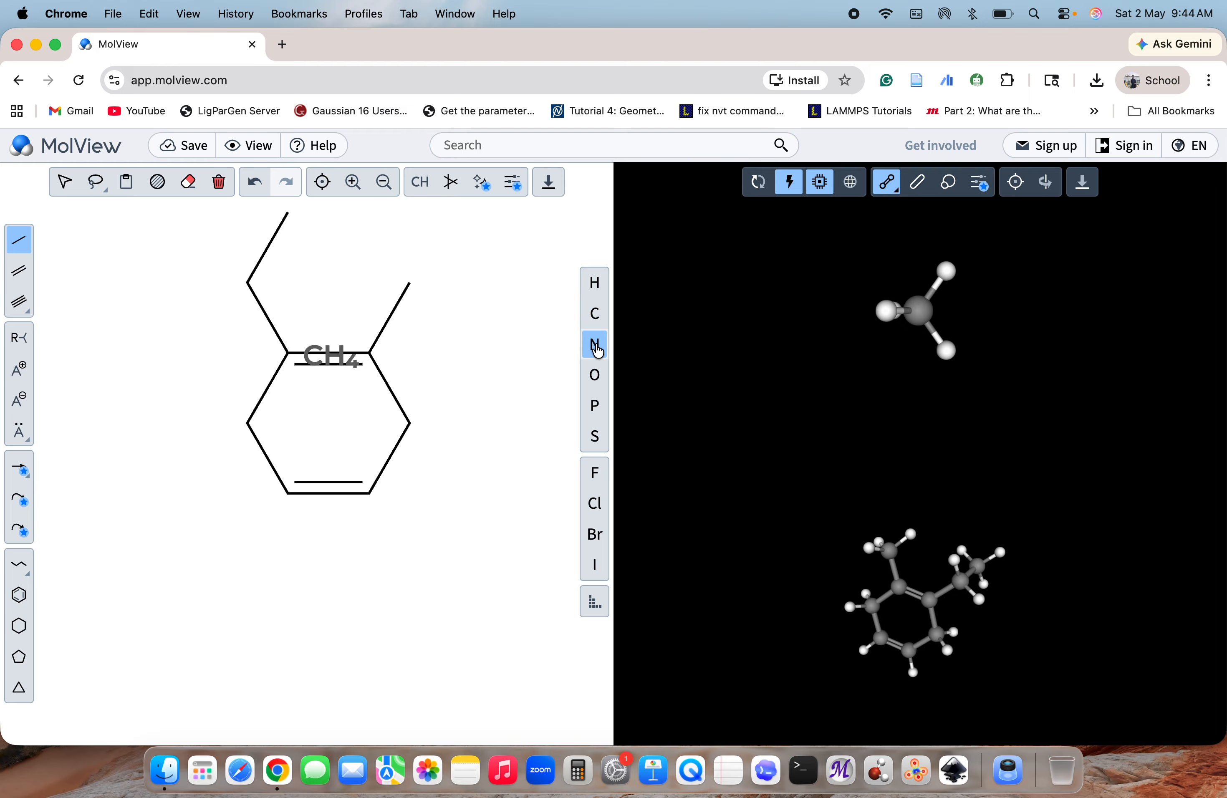
left_click(408, 424)
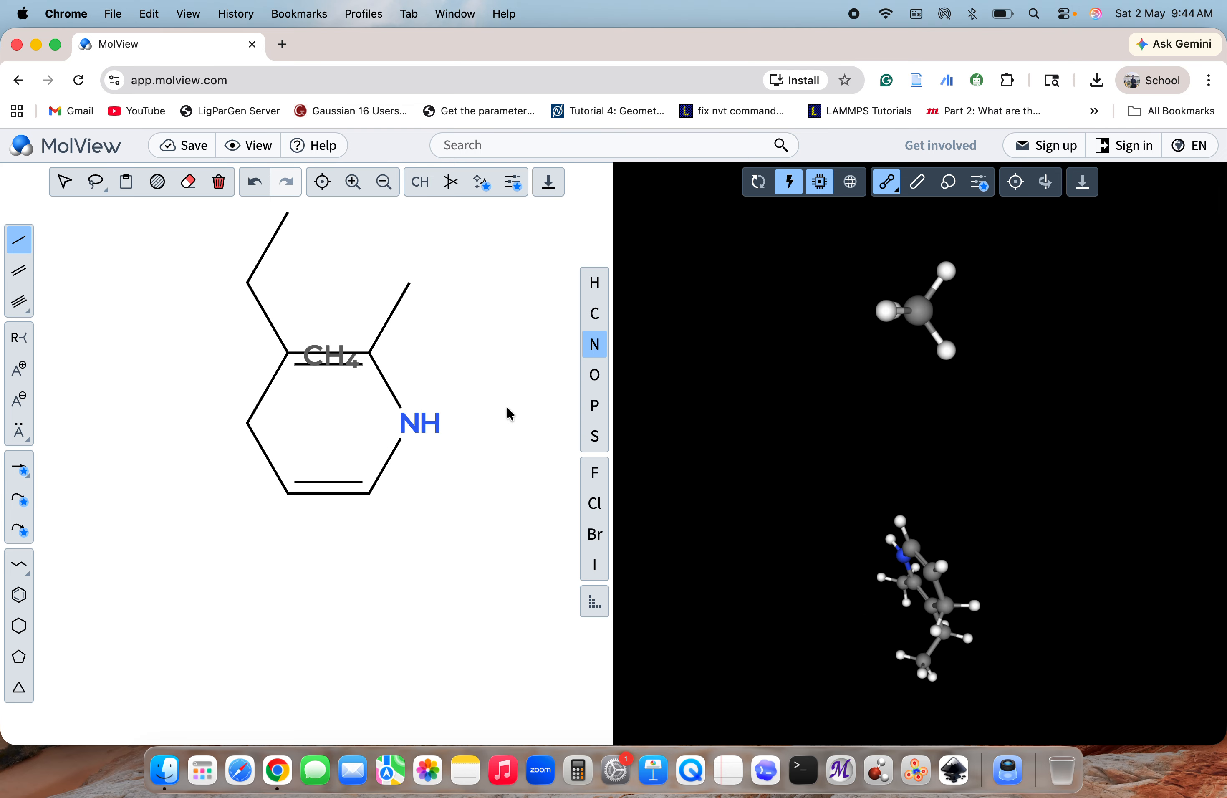
left_click(604, 404)
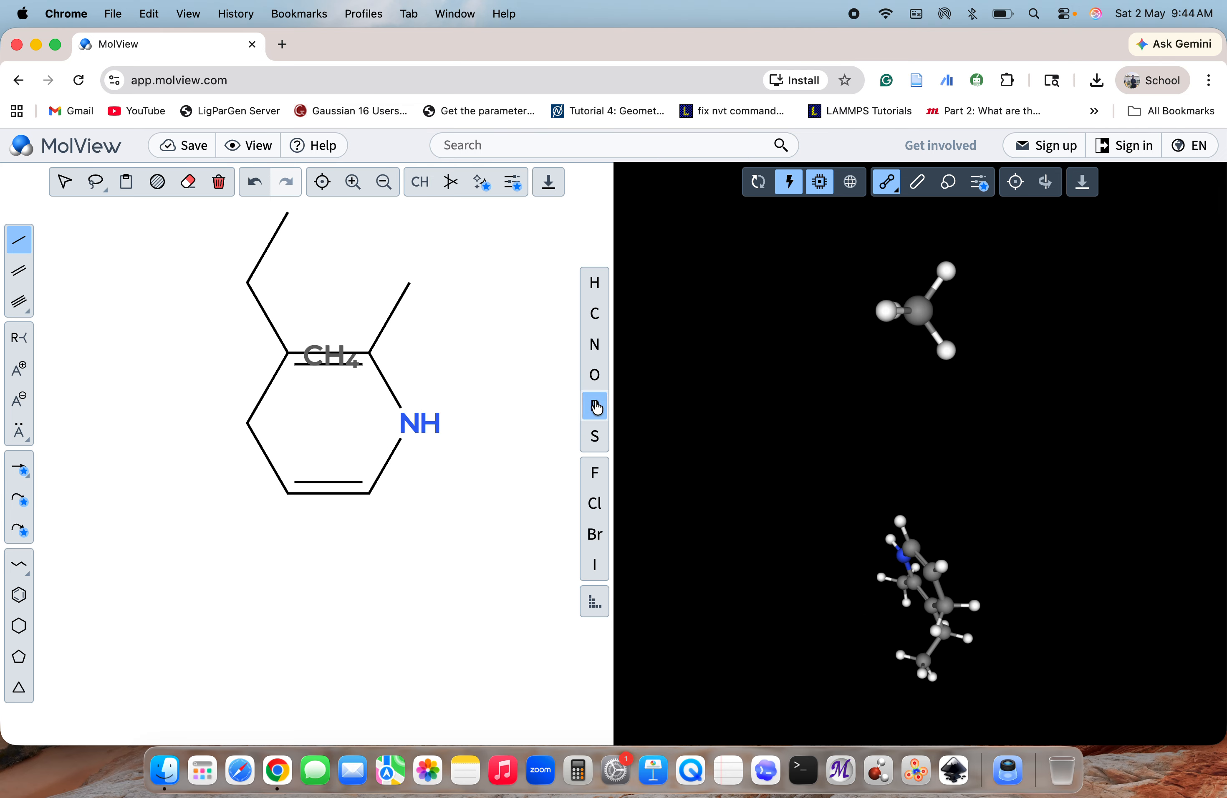
left_click(251, 429)
left_click(595, 375)
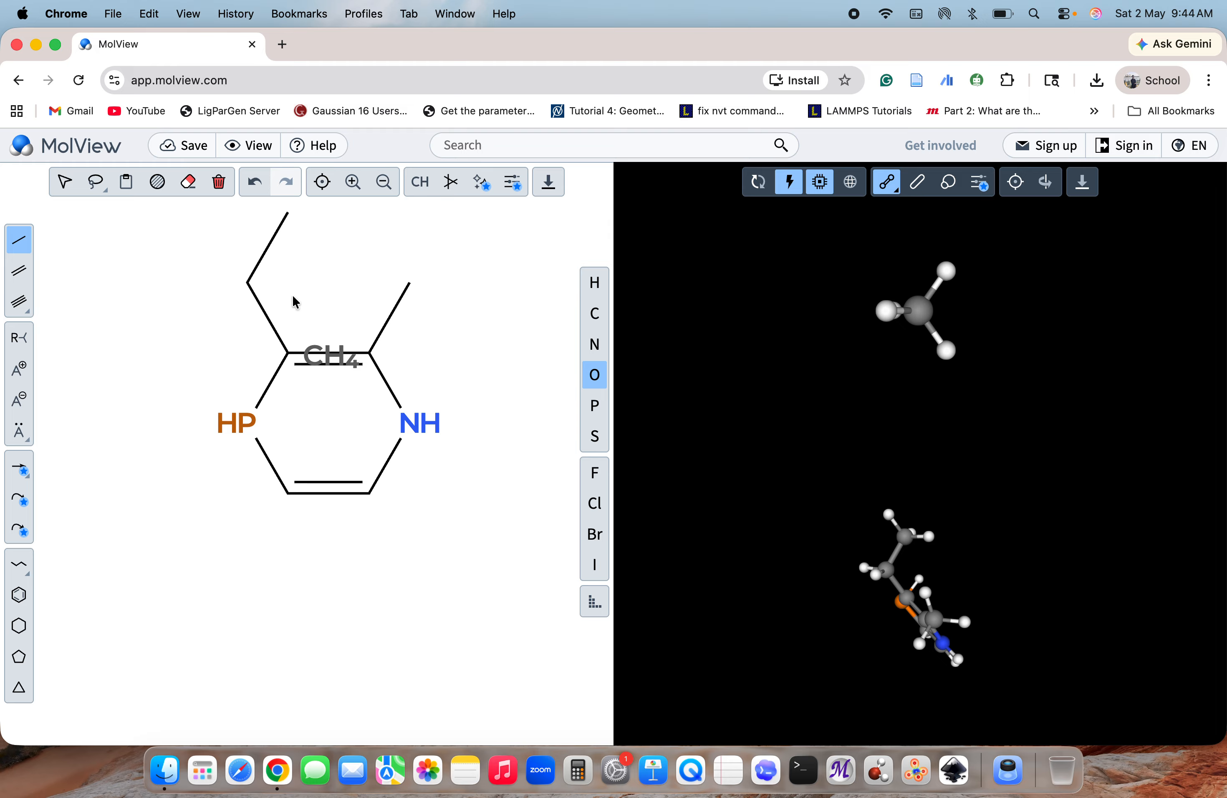
left_click(253, 288)
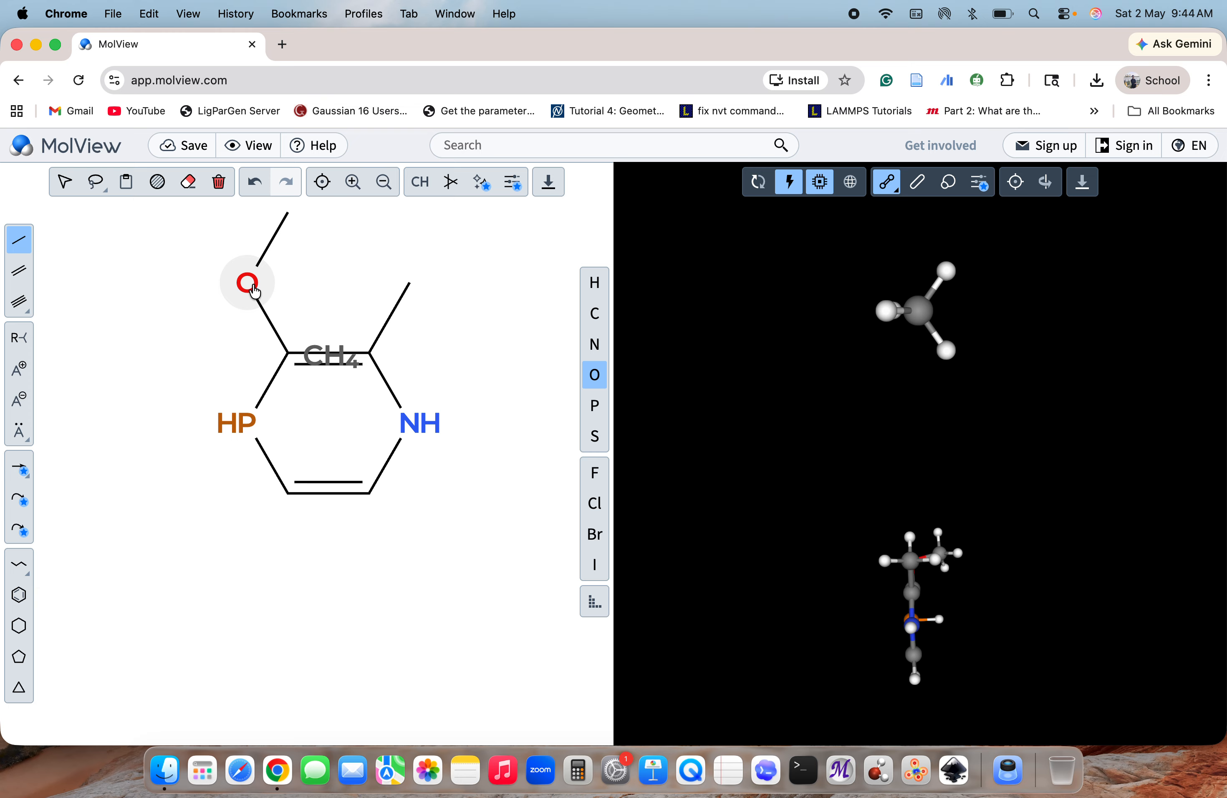
left_click_drag(956, 528, 808, 603)
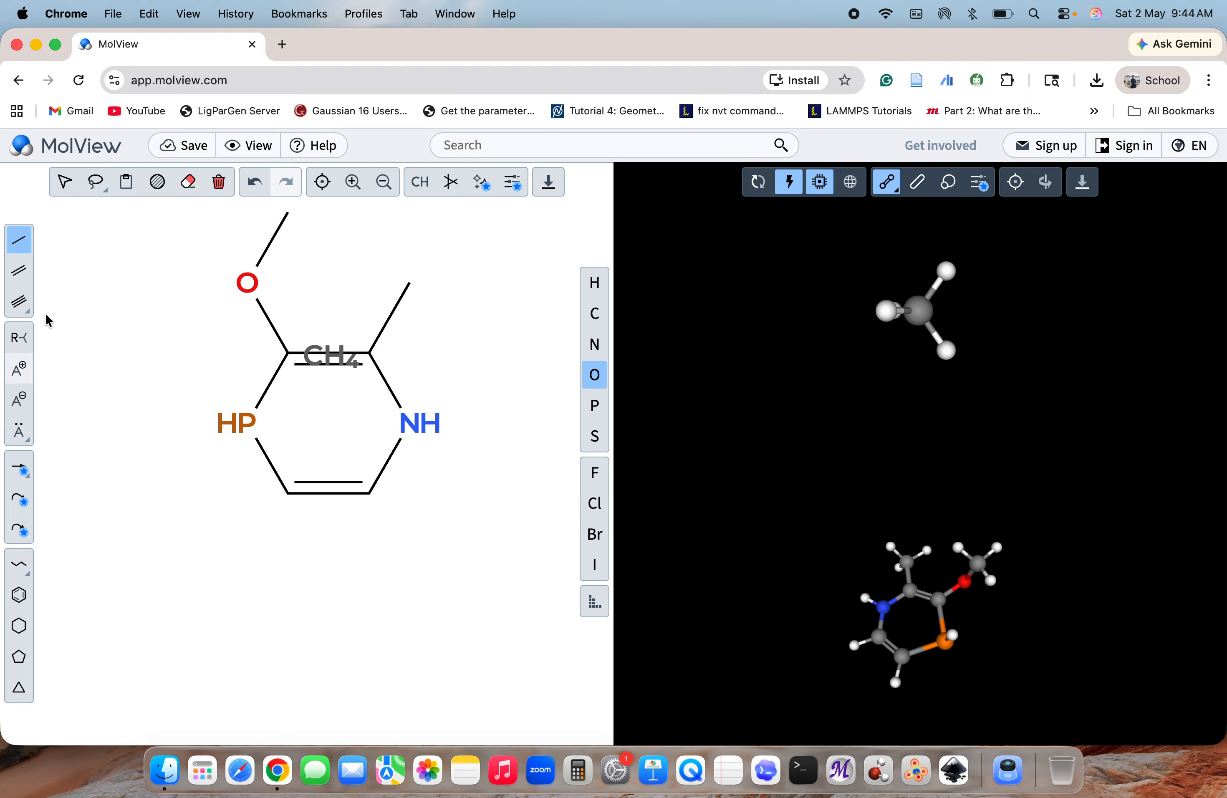
Clear the sketch and undo that, then erase the stray CH4 and the double bond it overlaps
left_click(225, 185)
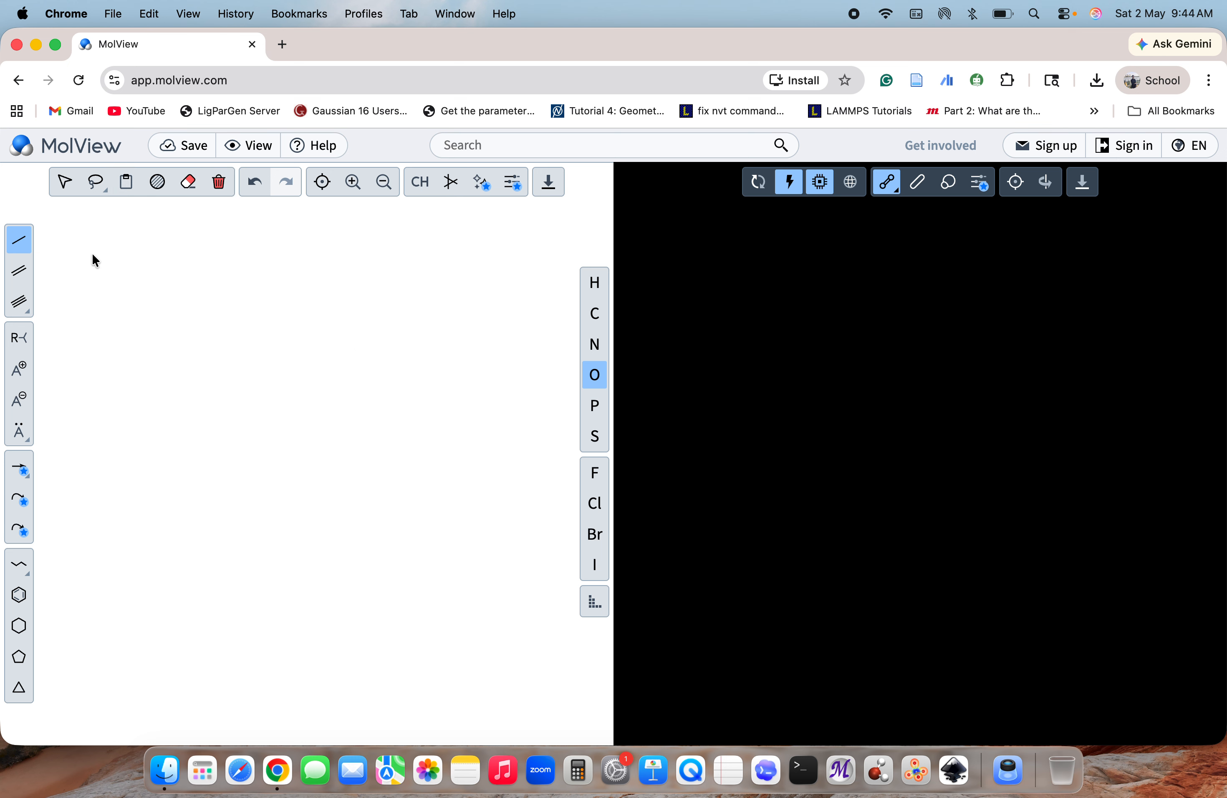
key("super+z")
left_click(204, 185)
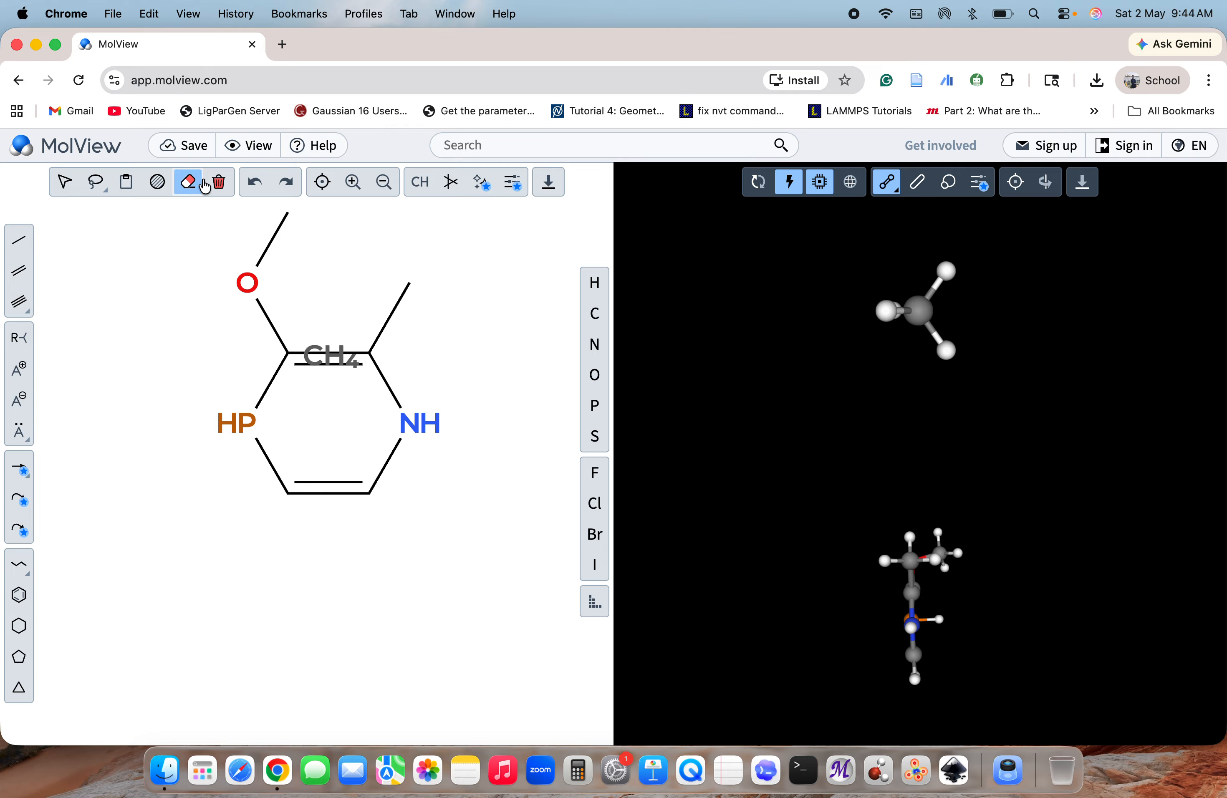
left_click(334, 363)
left_click(334, 363)
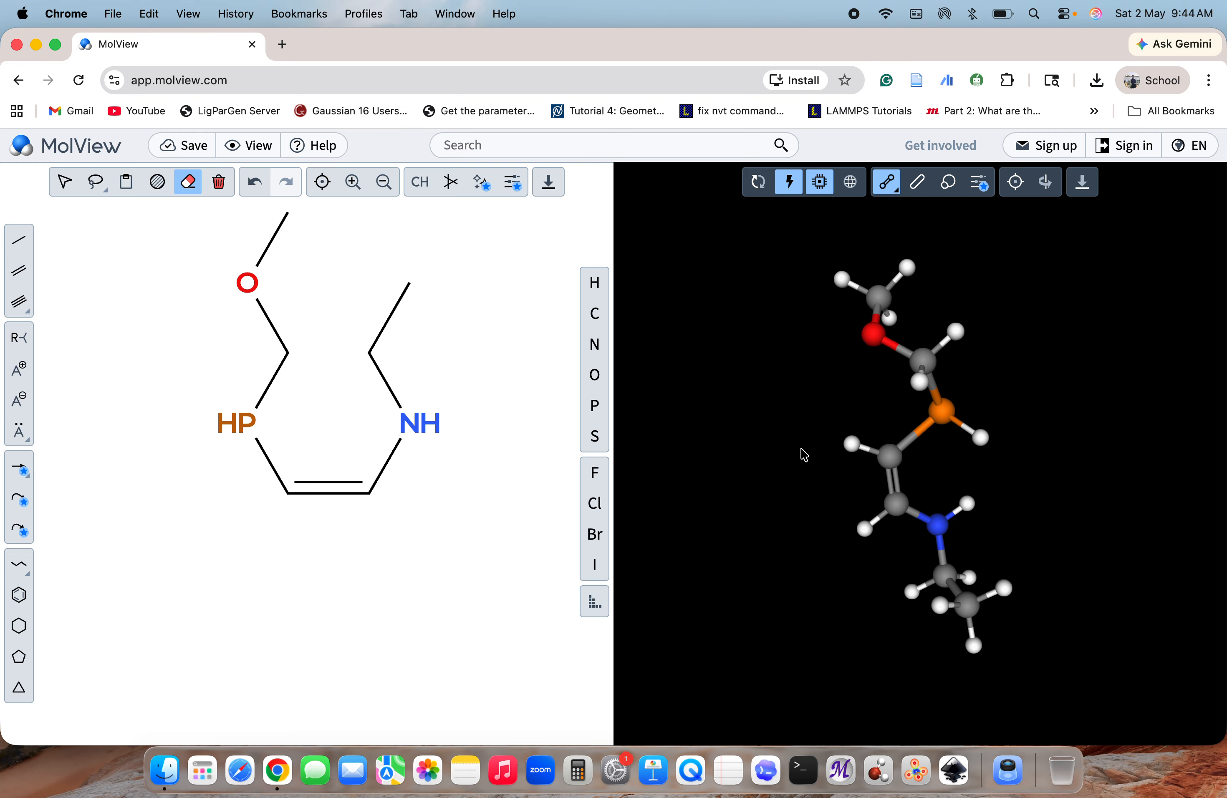
Close the ring again with a double bond between the two open upper carbons
left_click_drag(799, 452, 873, 547)
left_click(19, 272)
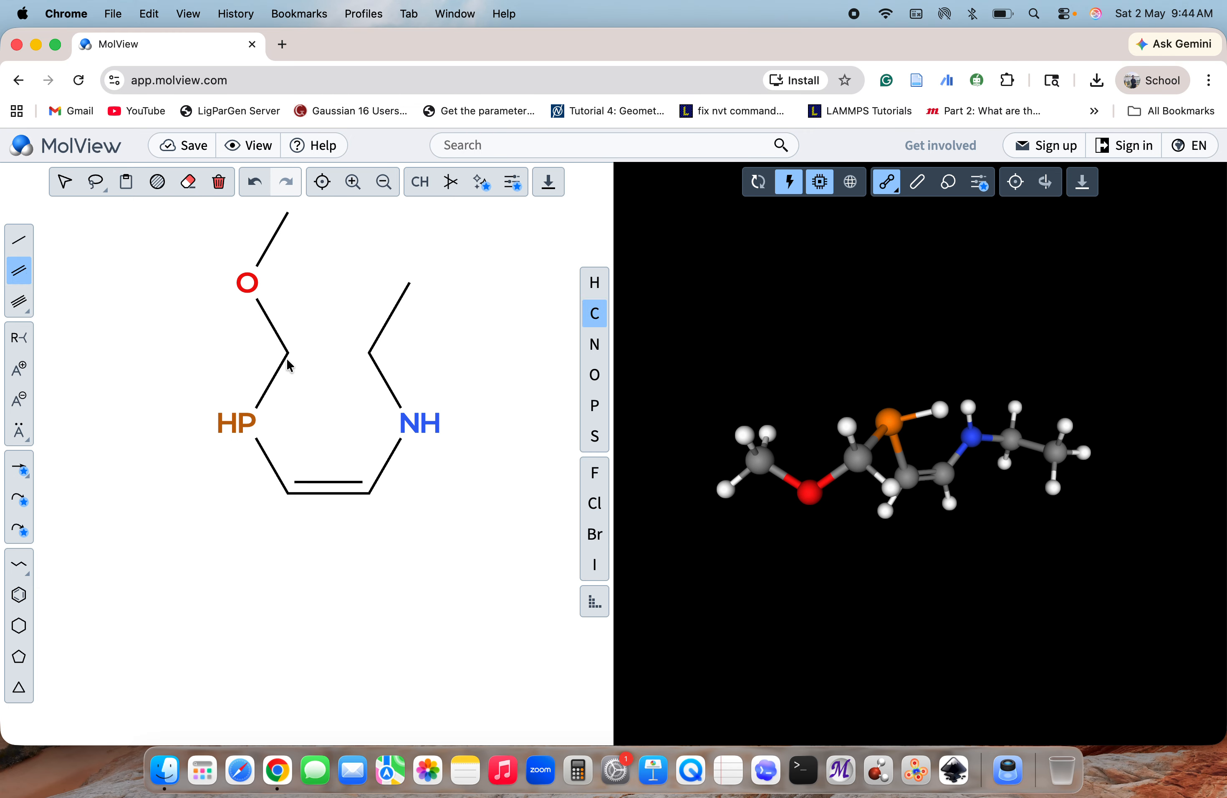
left_click(307, 358)
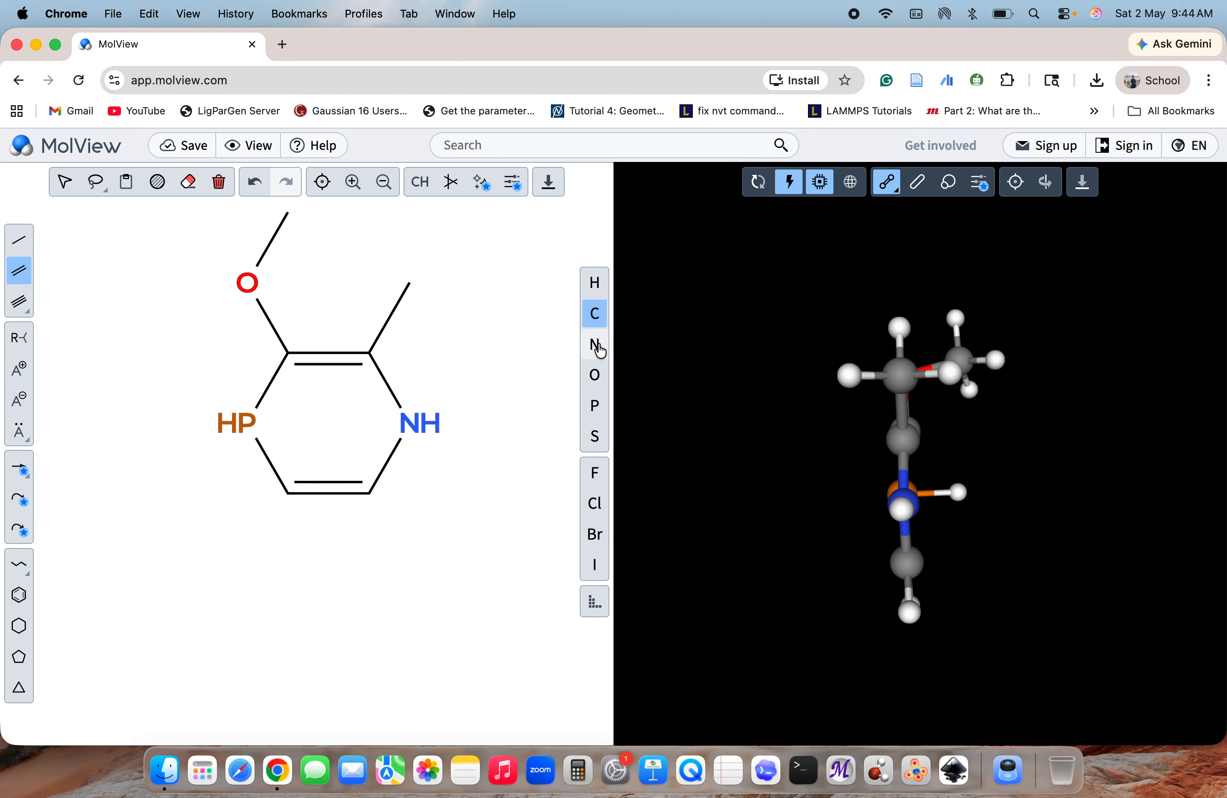
Download the 2D sketch as a PNG image, view the downloaded file and close the export dialog
left_click_drag(833, 473, 723, 466)
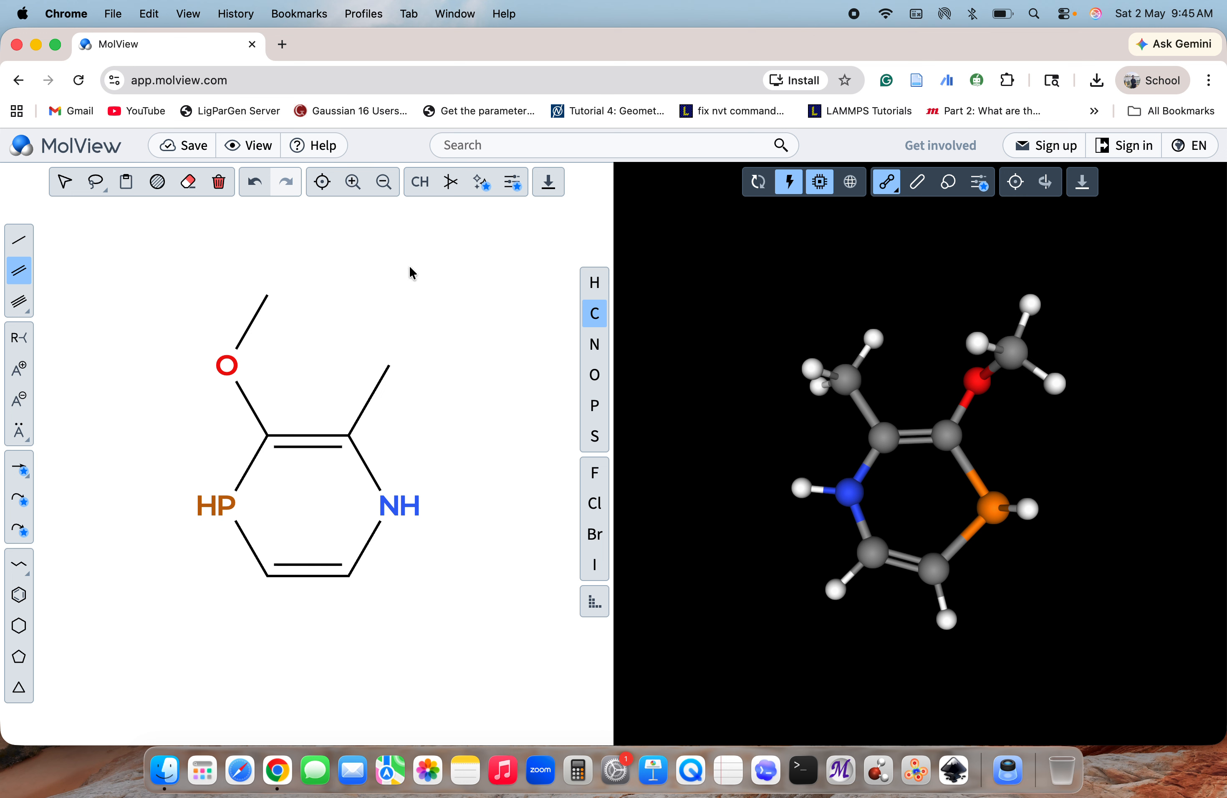
left_click(549, 186)
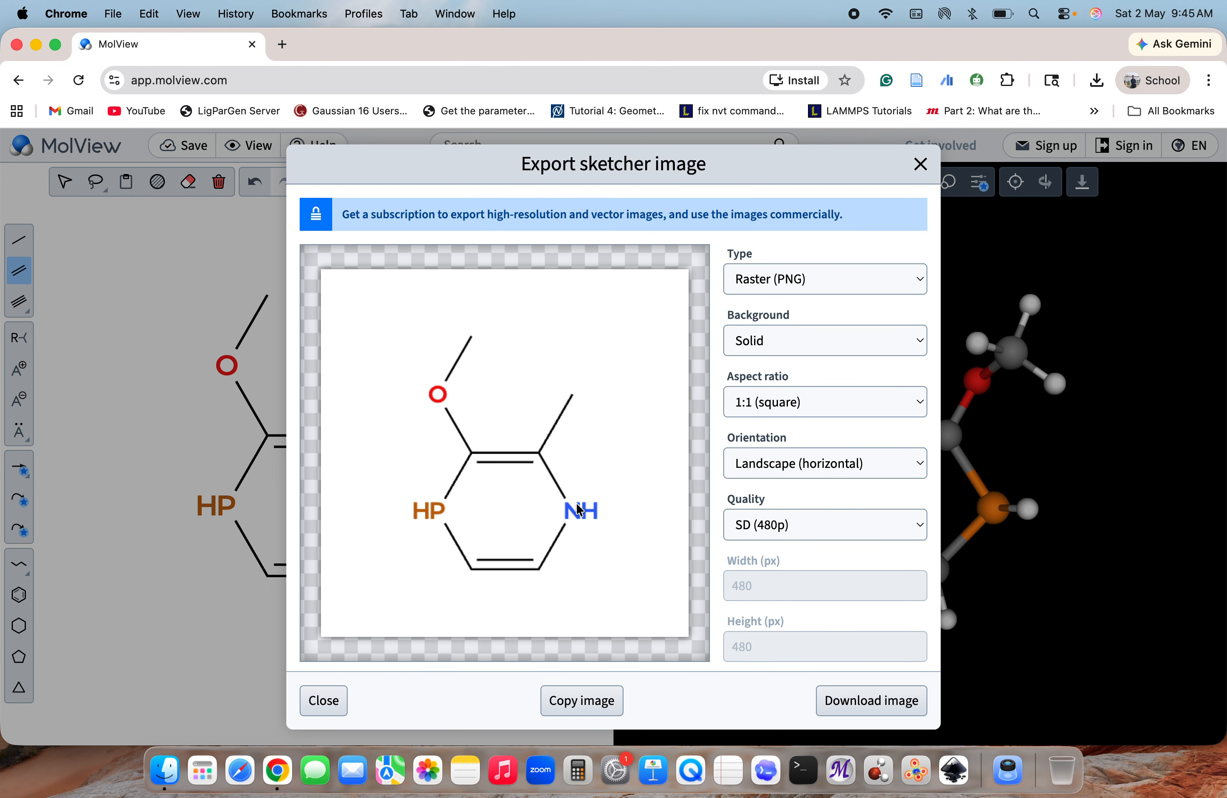
left_click(879, 706)
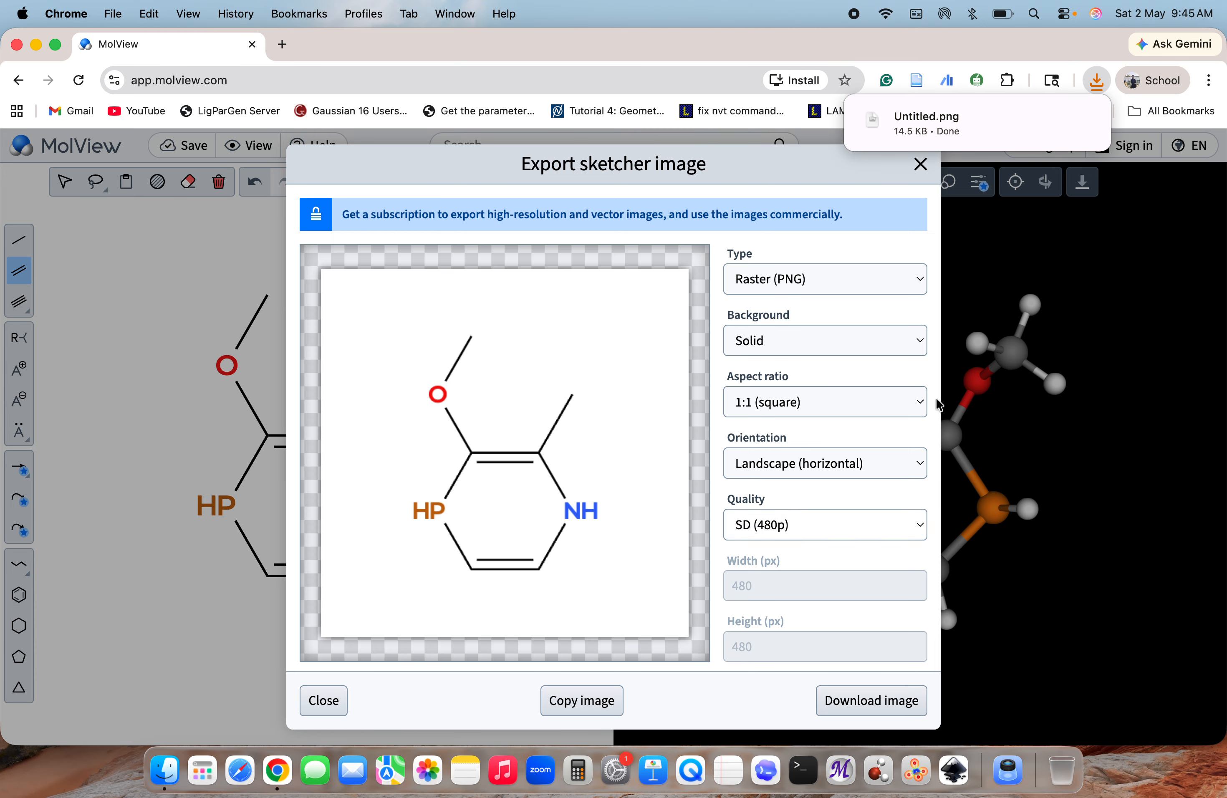
left_click(1083, 120)
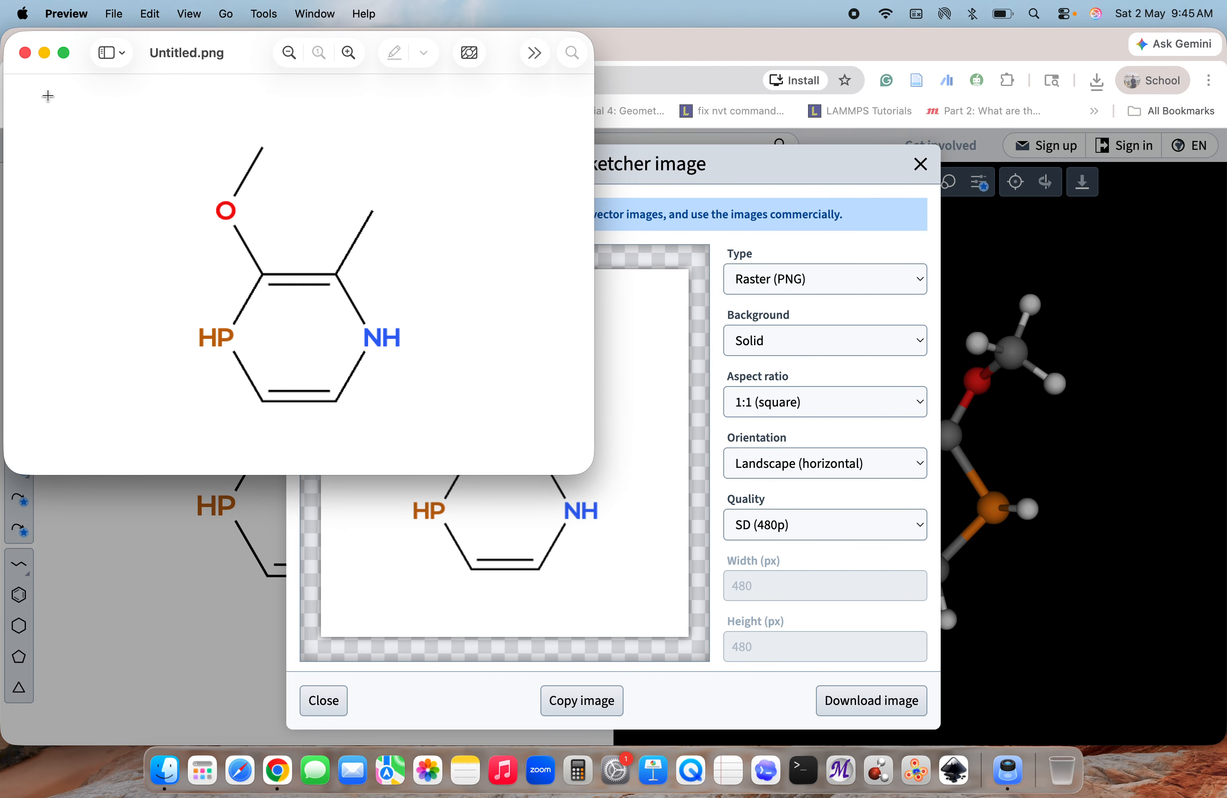
left_click(24, 52)
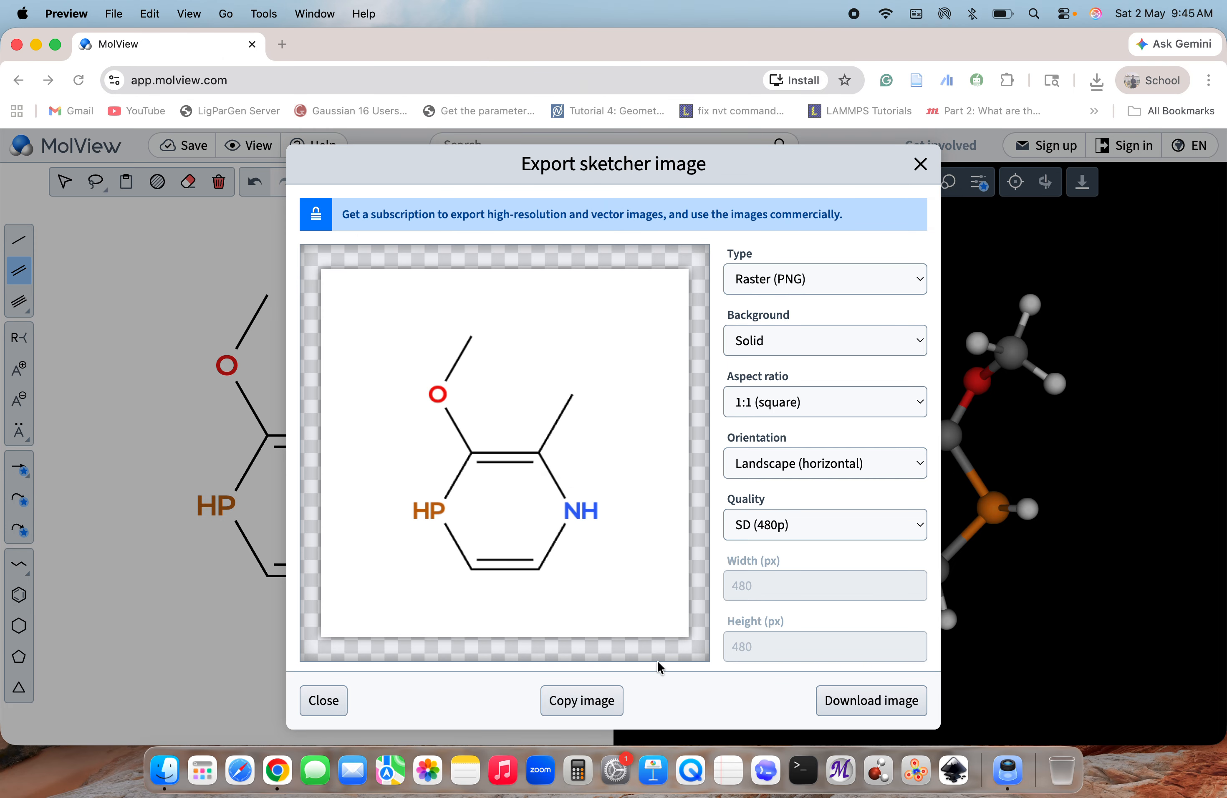
left_click(316, 707)
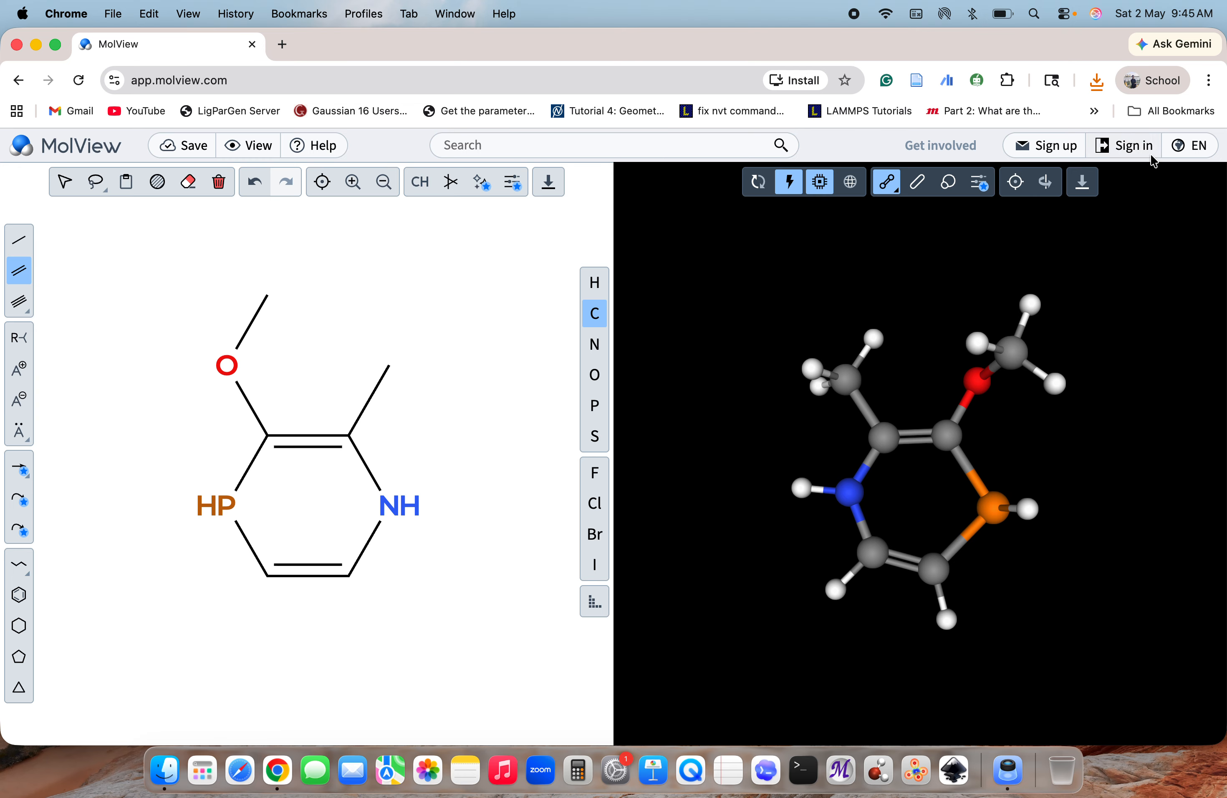
Review the image export options for the 3D model and close the export dialog without downloading
left_click(1088, 185)
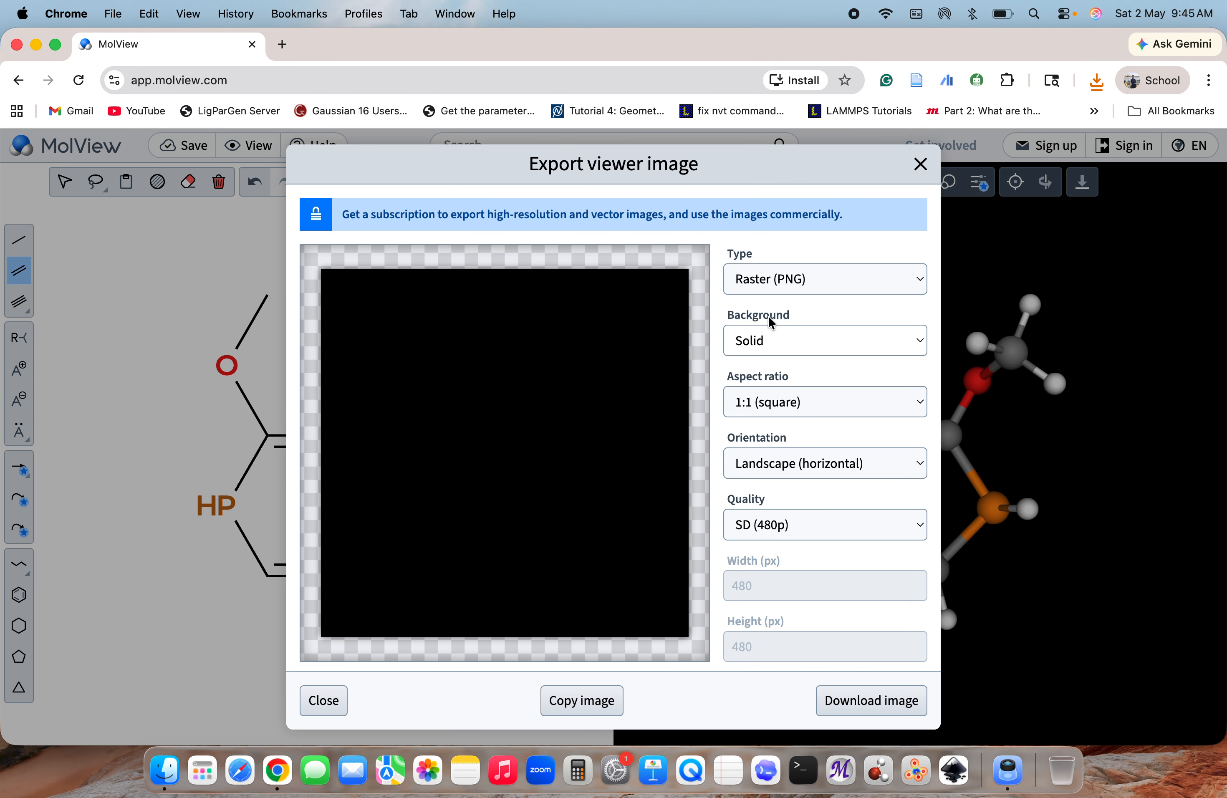
scroll(511, 548, "down", 1)
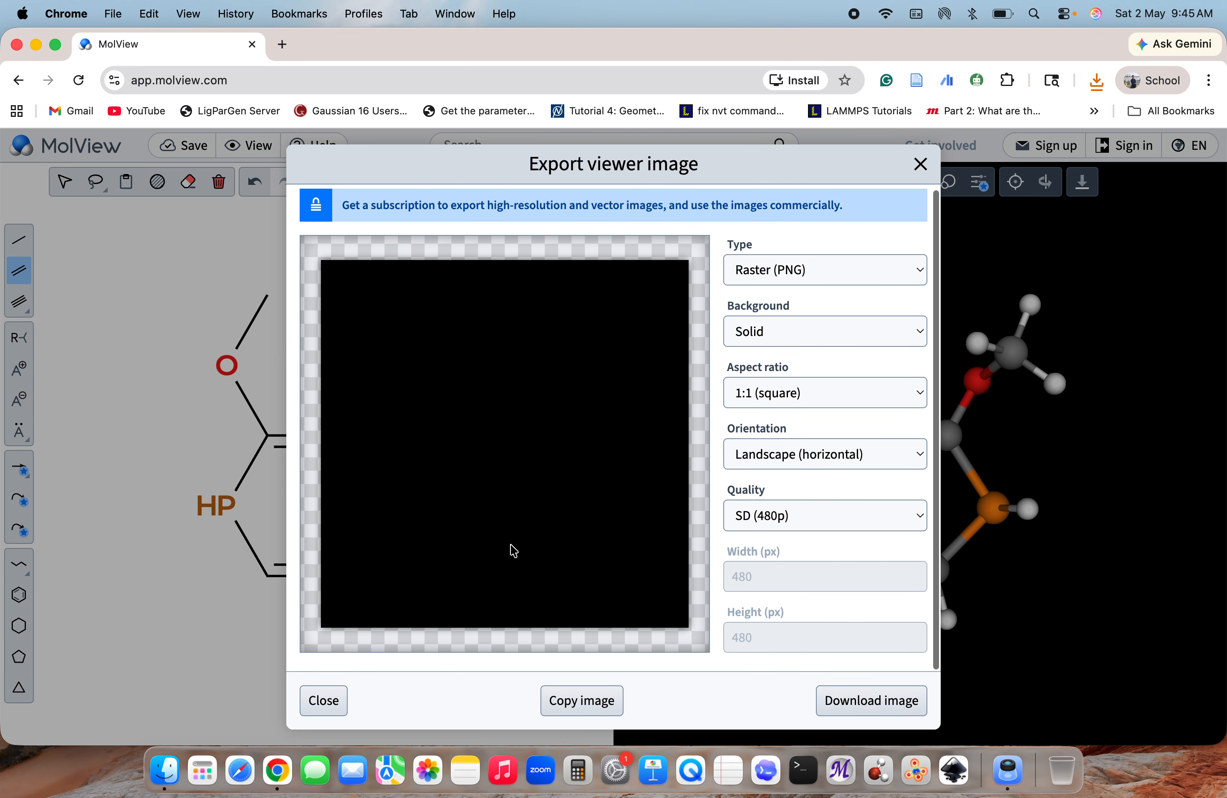
scroll(511, 548, "up", 1)
left_click(922, 168)
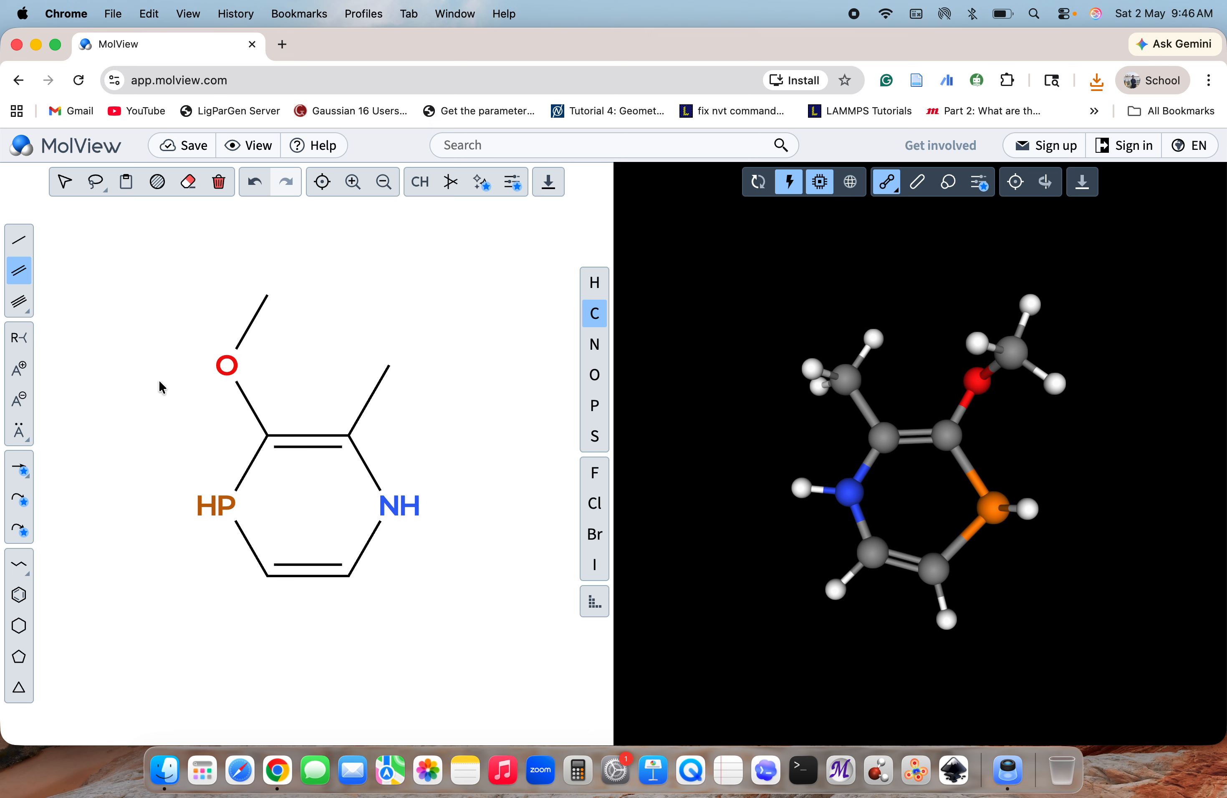
Add a negative charge to the ring's upper-right carbon and replace its methyl group with an R group
left_click(18, 403)
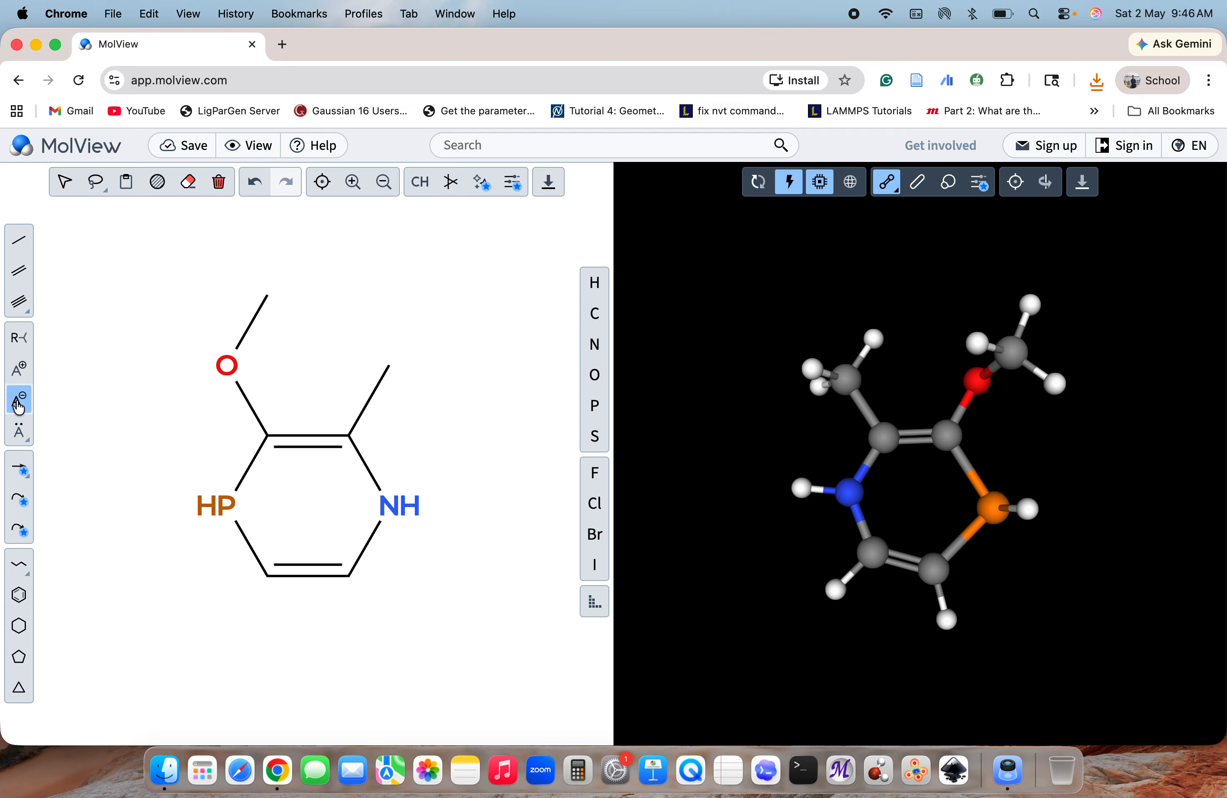
left_click(344, 420)
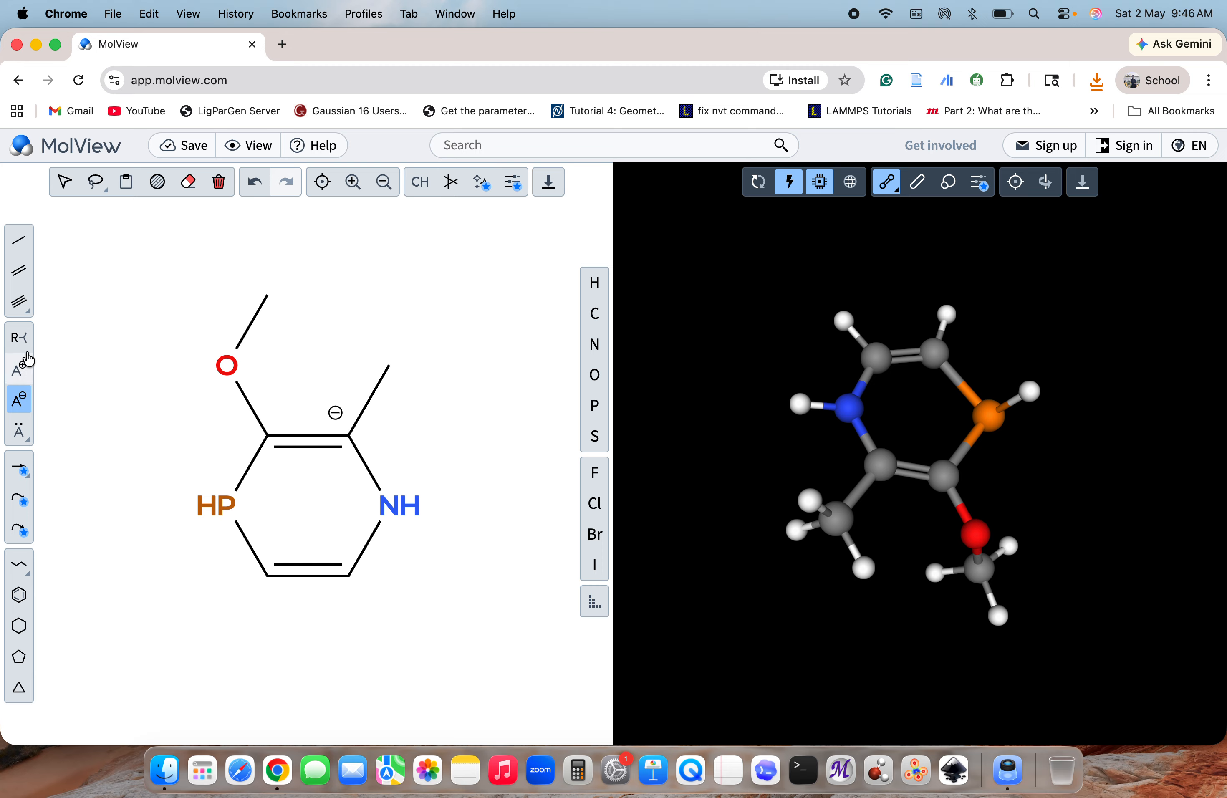
left_click(19, 338)
left_click(389, 357)
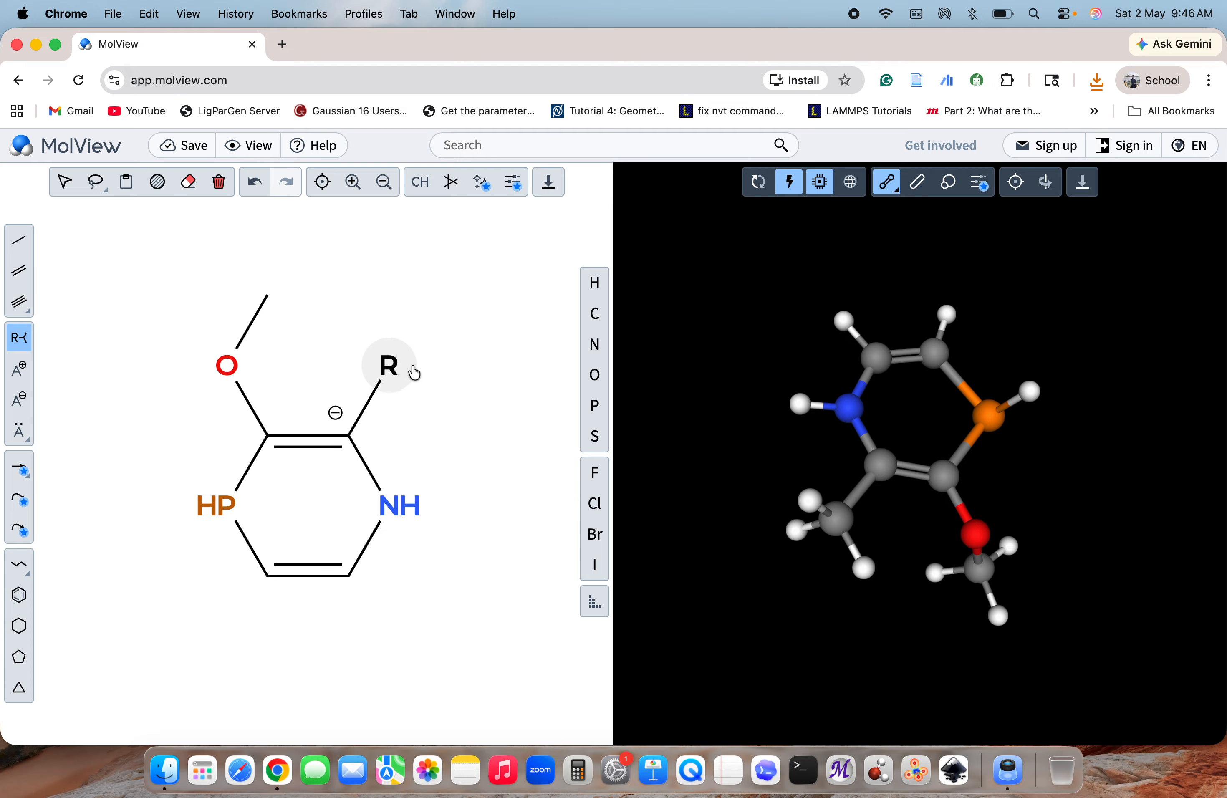
Clear the sketch, place a benzene ring in the empty drawing area and rotate its 3D model to face the view
left_click(20, 627)
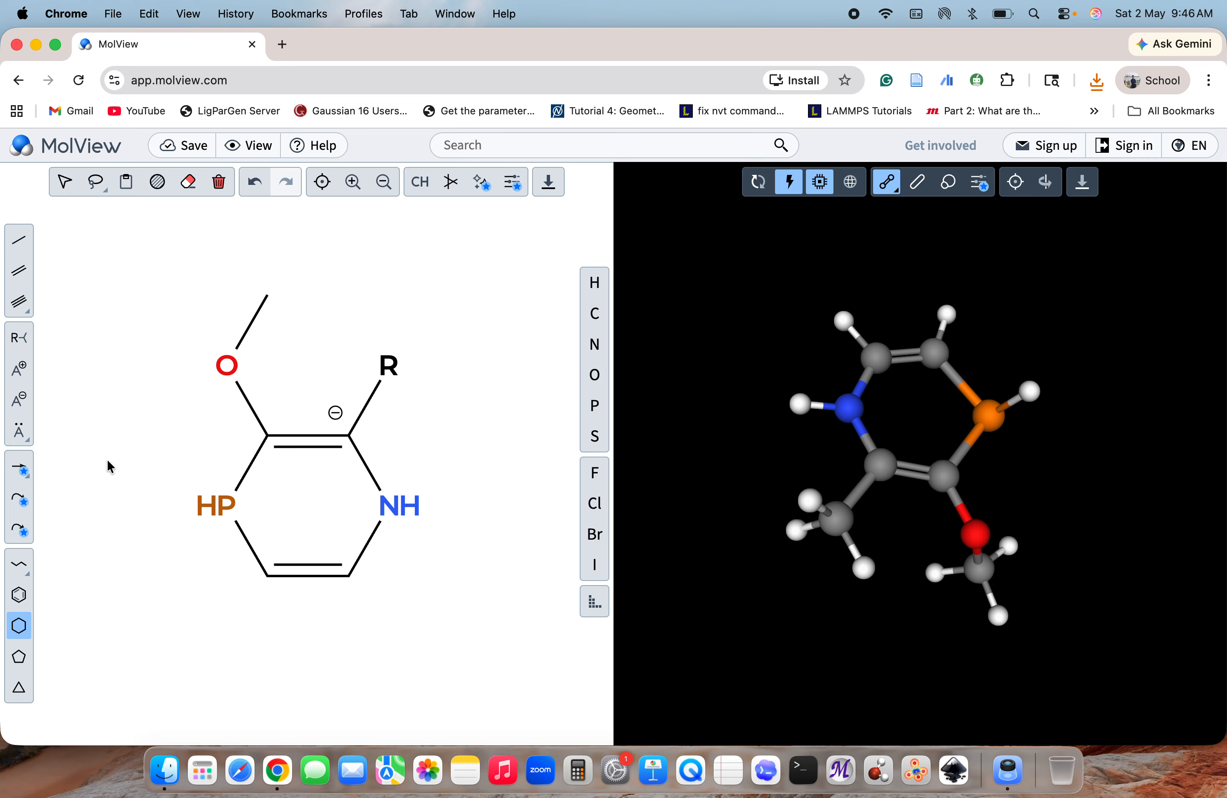
left_click(219, 182)
left_click(19, 595)
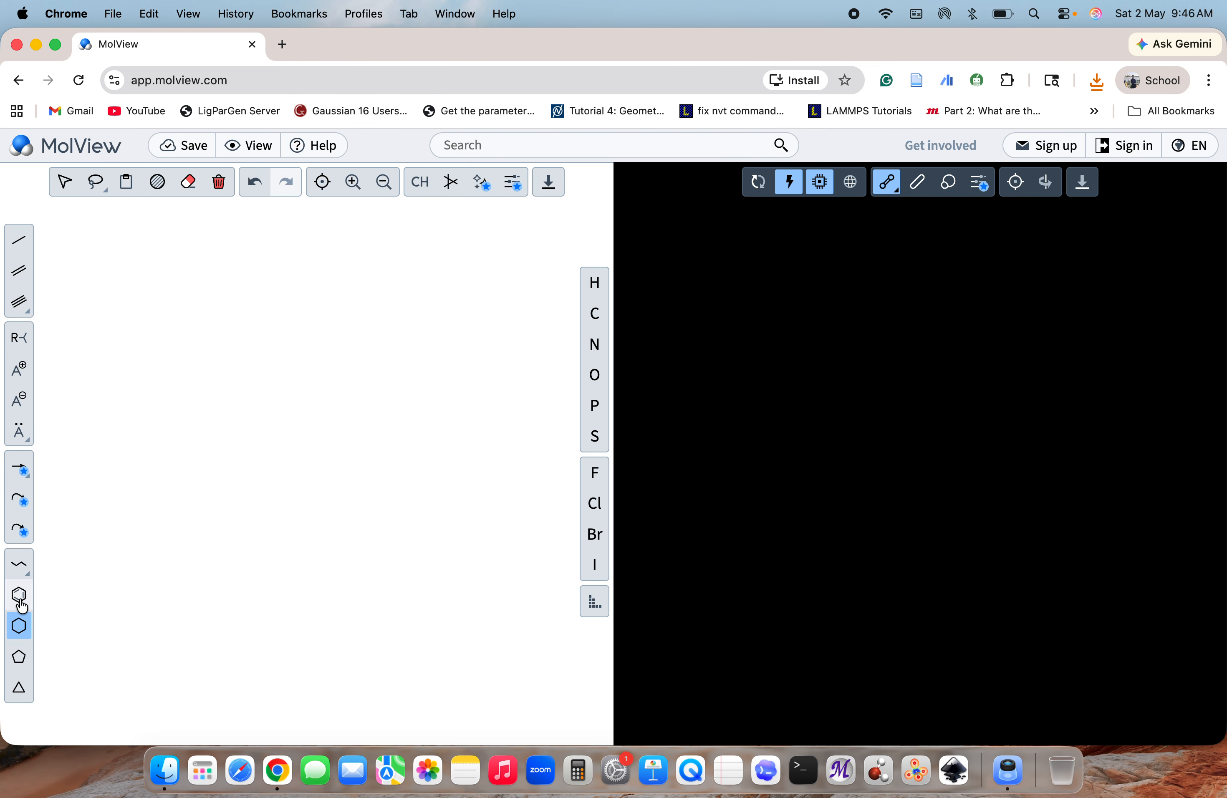
left_click(328, 339)
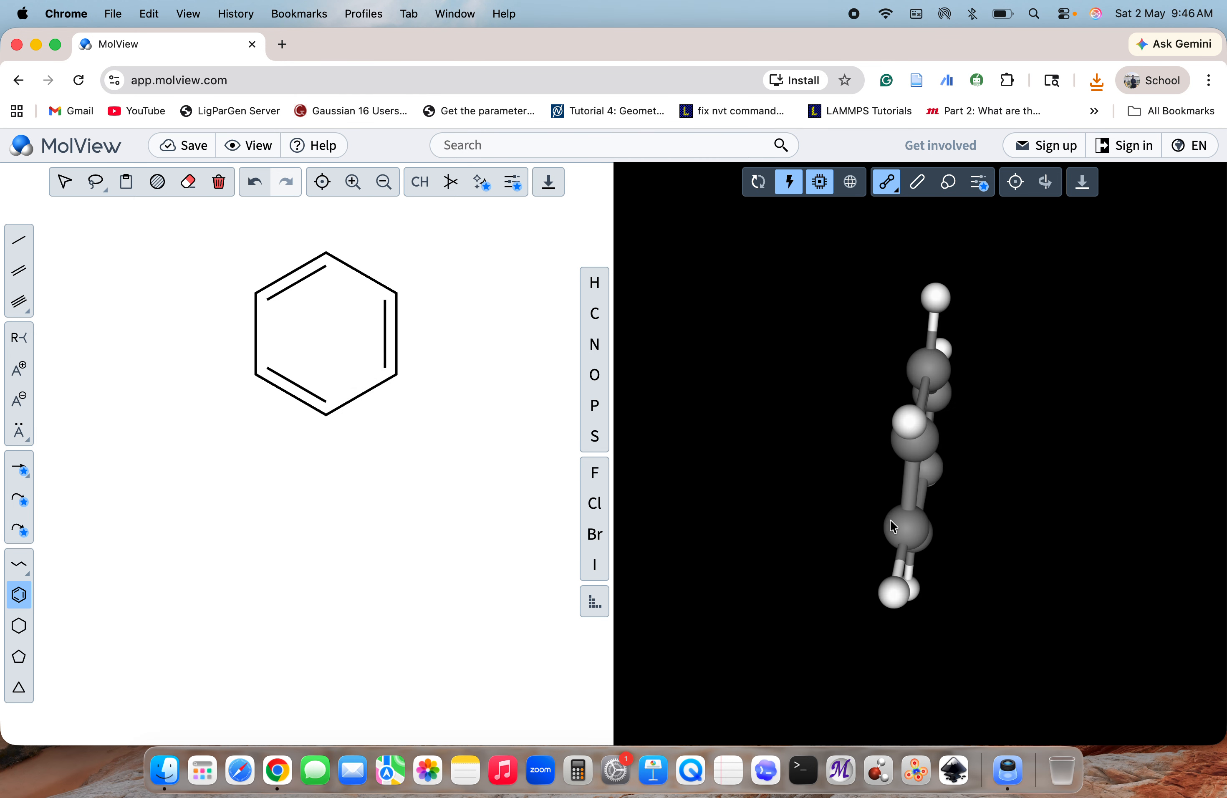
left_click_drag(902, 466, 800, 487)
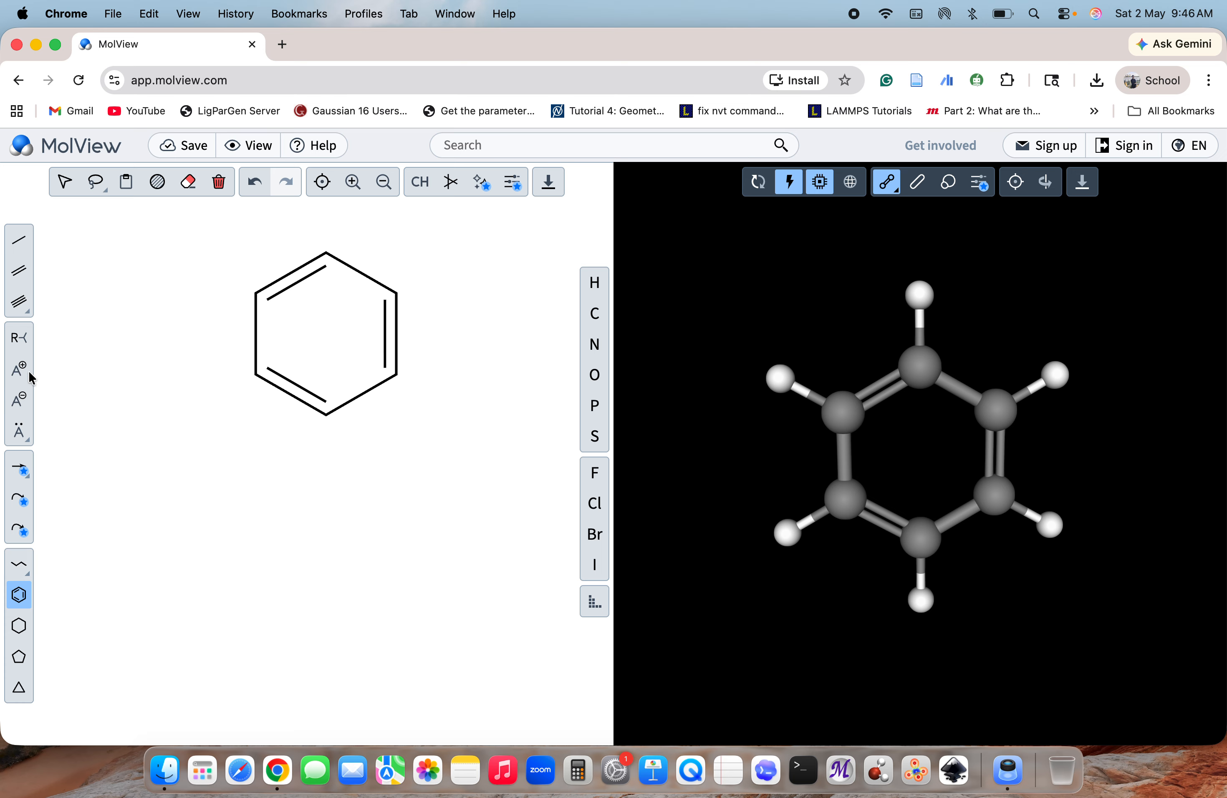
Attach a methyl group to the benzene ring's upper-right carbon with a single bond and rotate the 3D model to show the ring
left_click(19, 240)
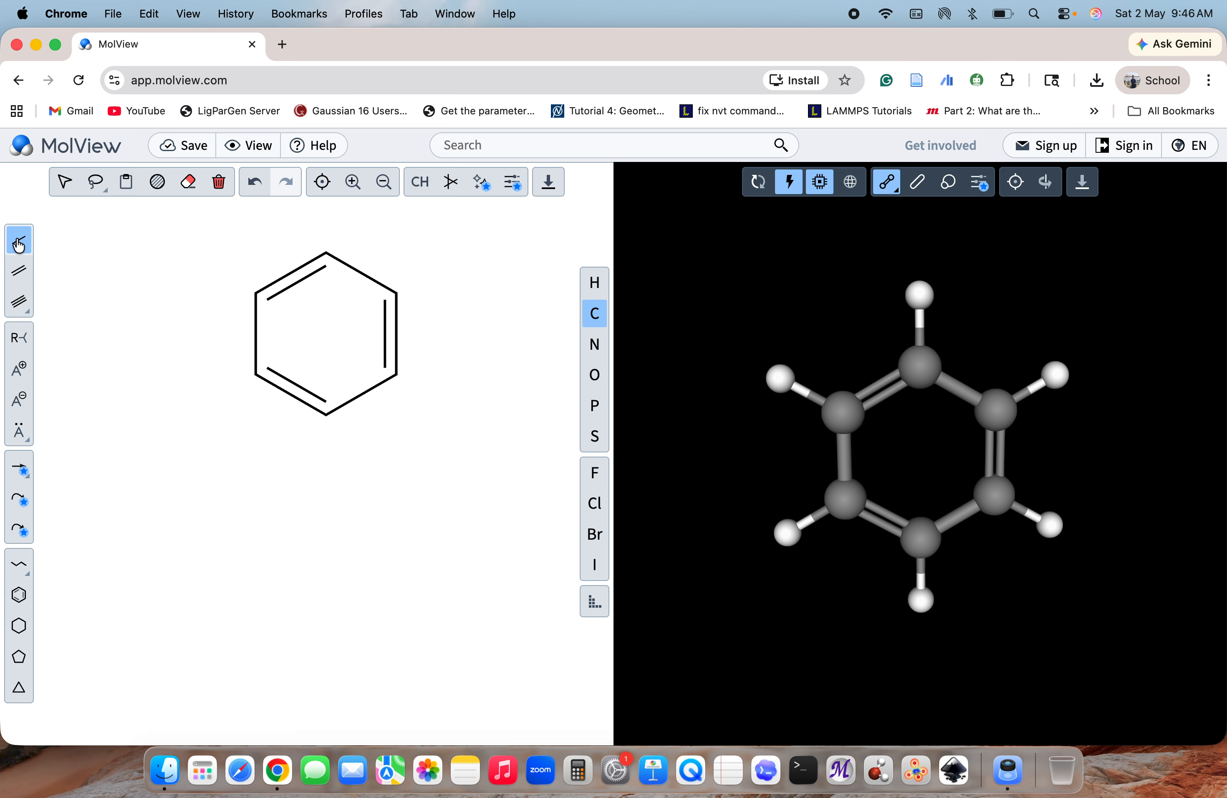
left_click(400, 290)
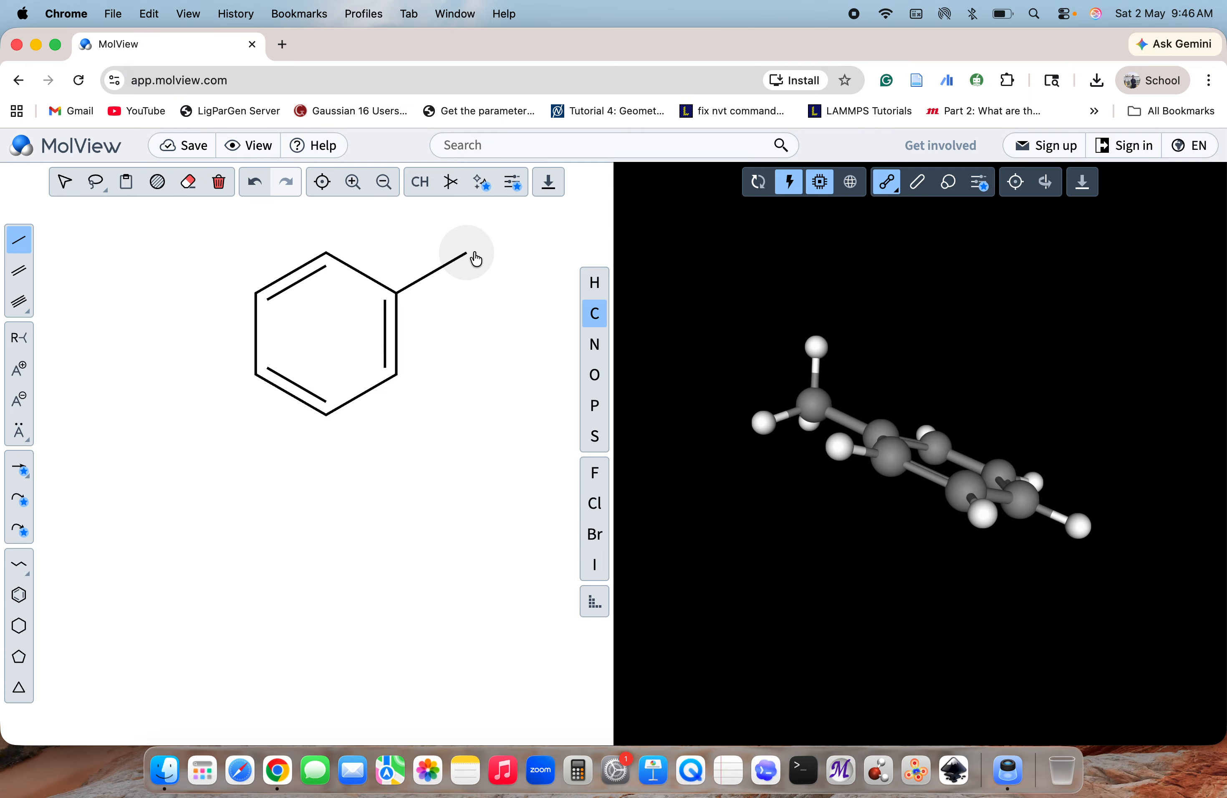
left_click_drag(896, 527, 858, 610)
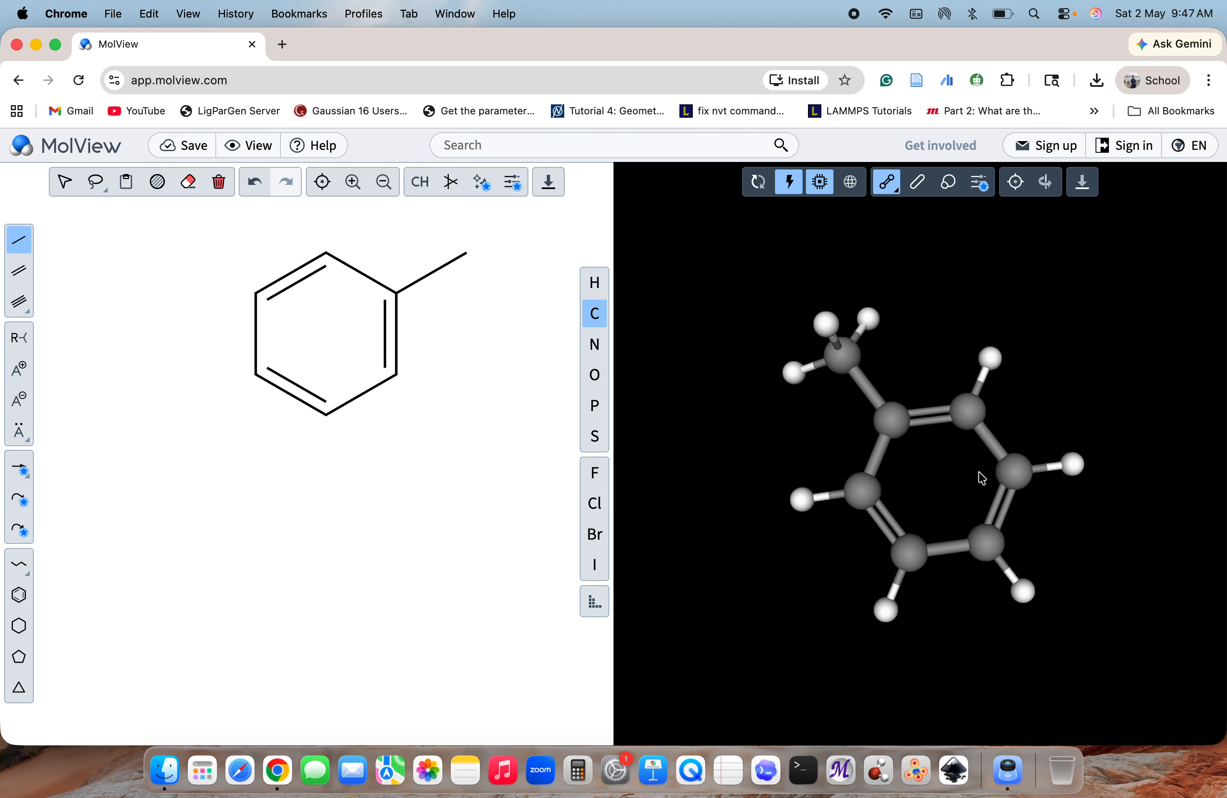
Search Google for "ketcher online" in a new browser tab and open the Ketcher v3.12.0 editor from the results
left_click(282, 44)
left_click(365, 354)
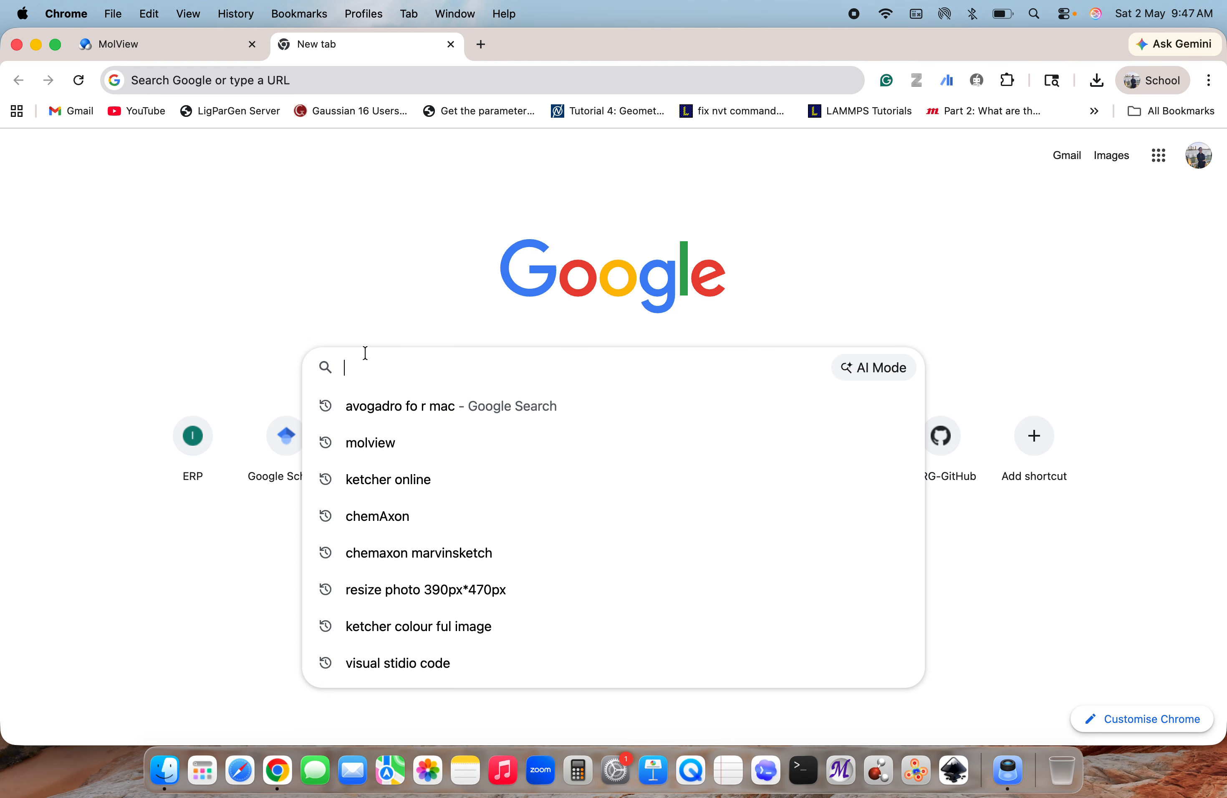
type("ketcher online")
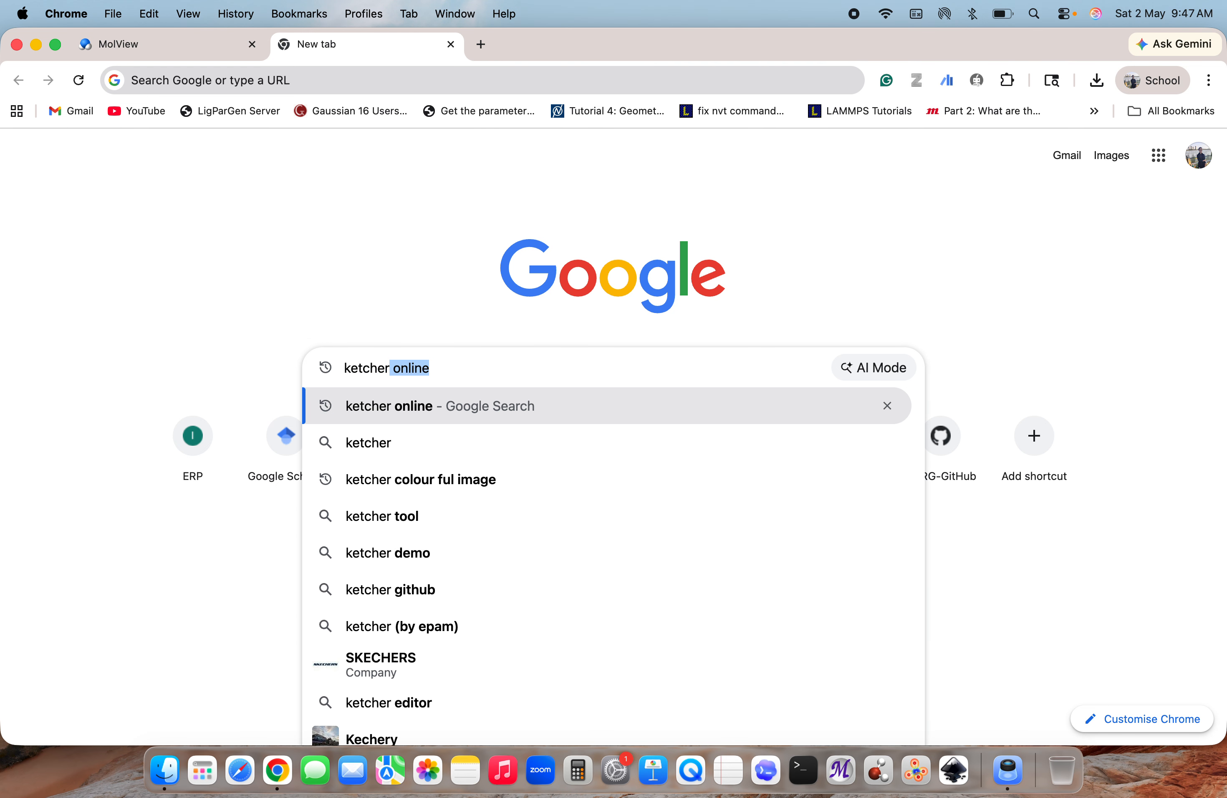
key("Return")
left_click(253, 318)
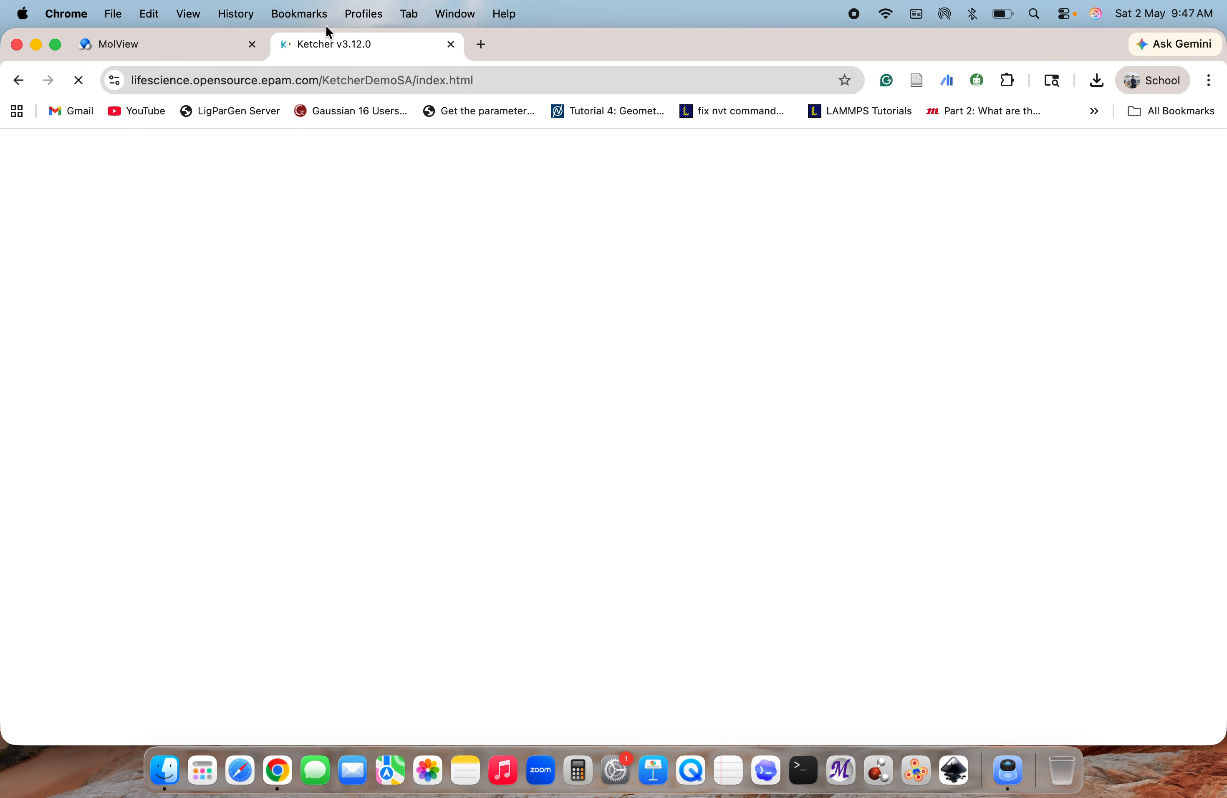
left_click(17, 80)
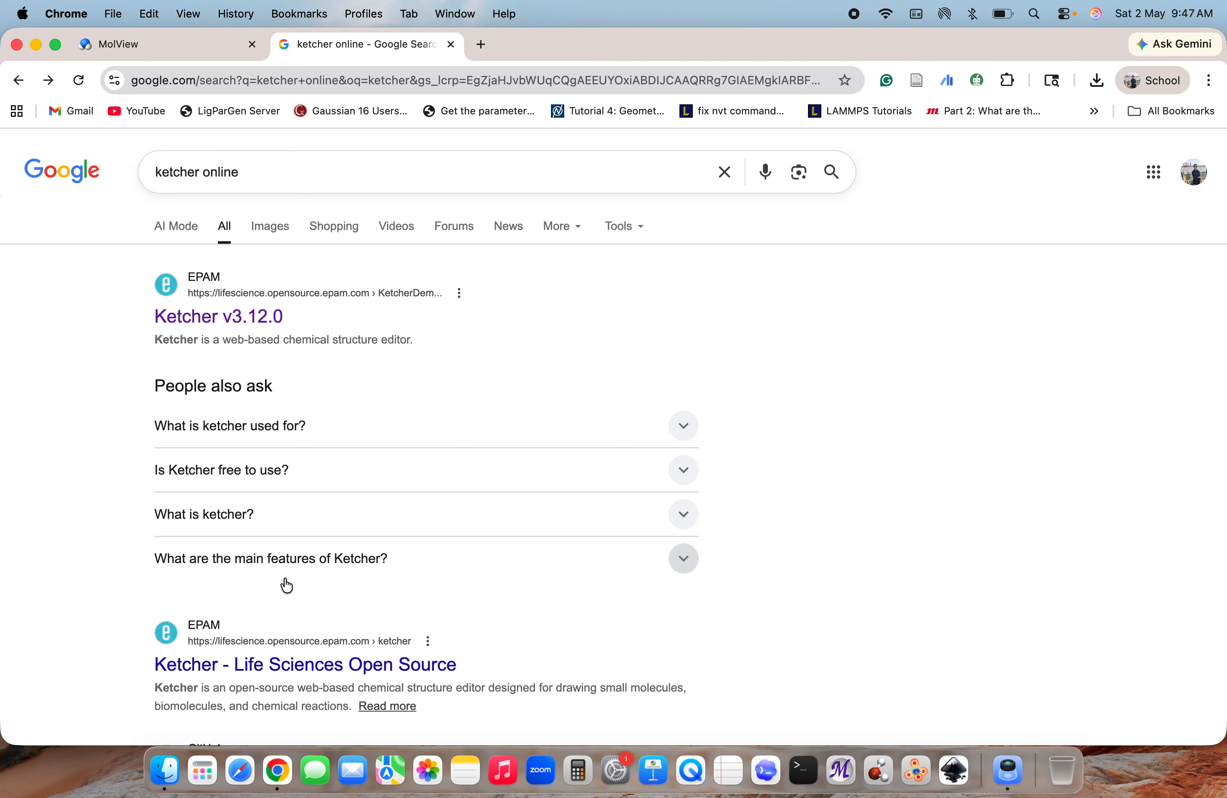
scroll(285, 584, "down", 5)
scroll(275, 549, "up", 5)
left_click(248, 318)
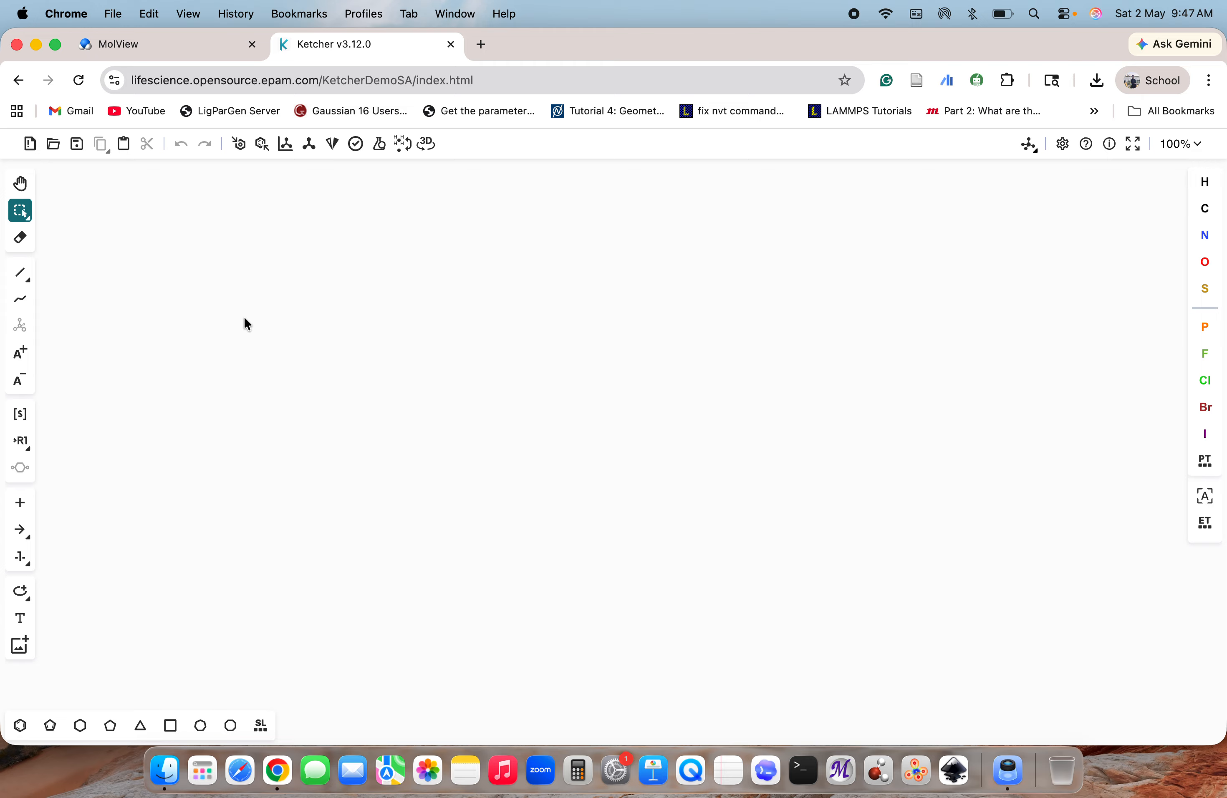
Place a benzene ring on the empty Ketcher canvas
left_click(20, 726)
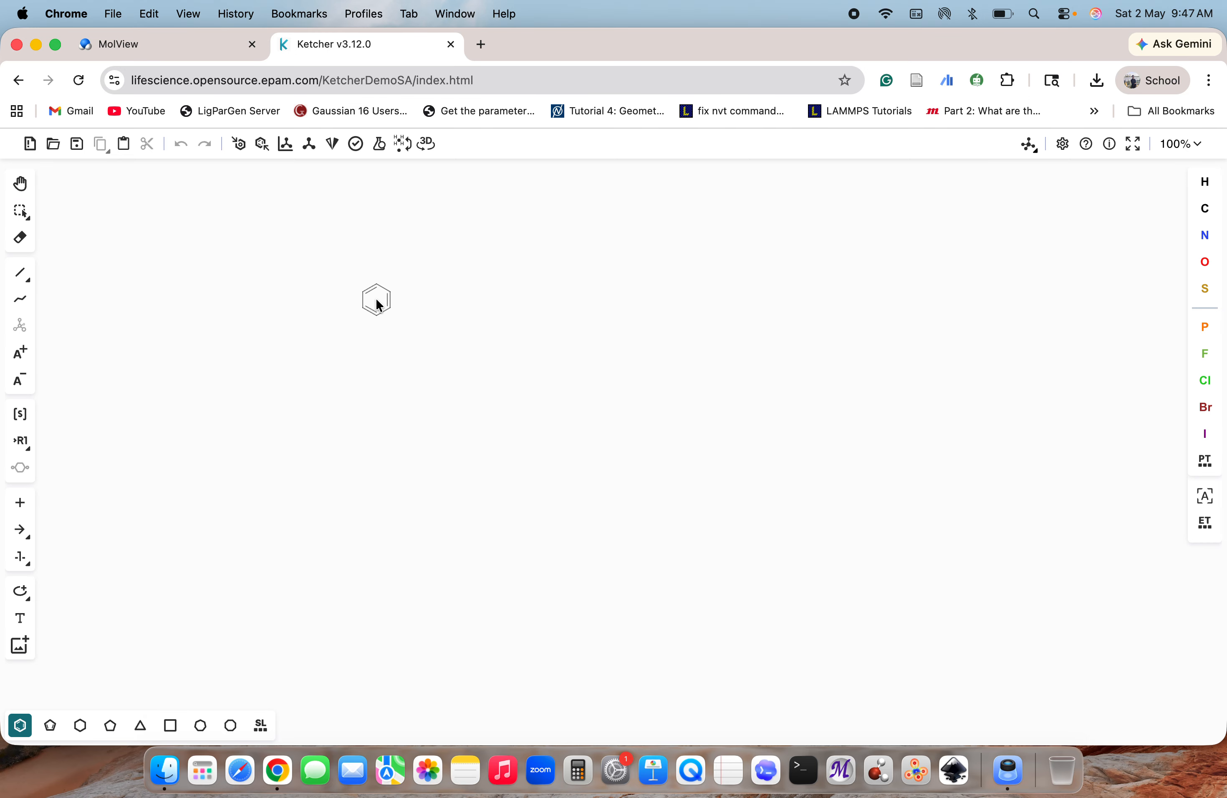
left_click(424, 392)
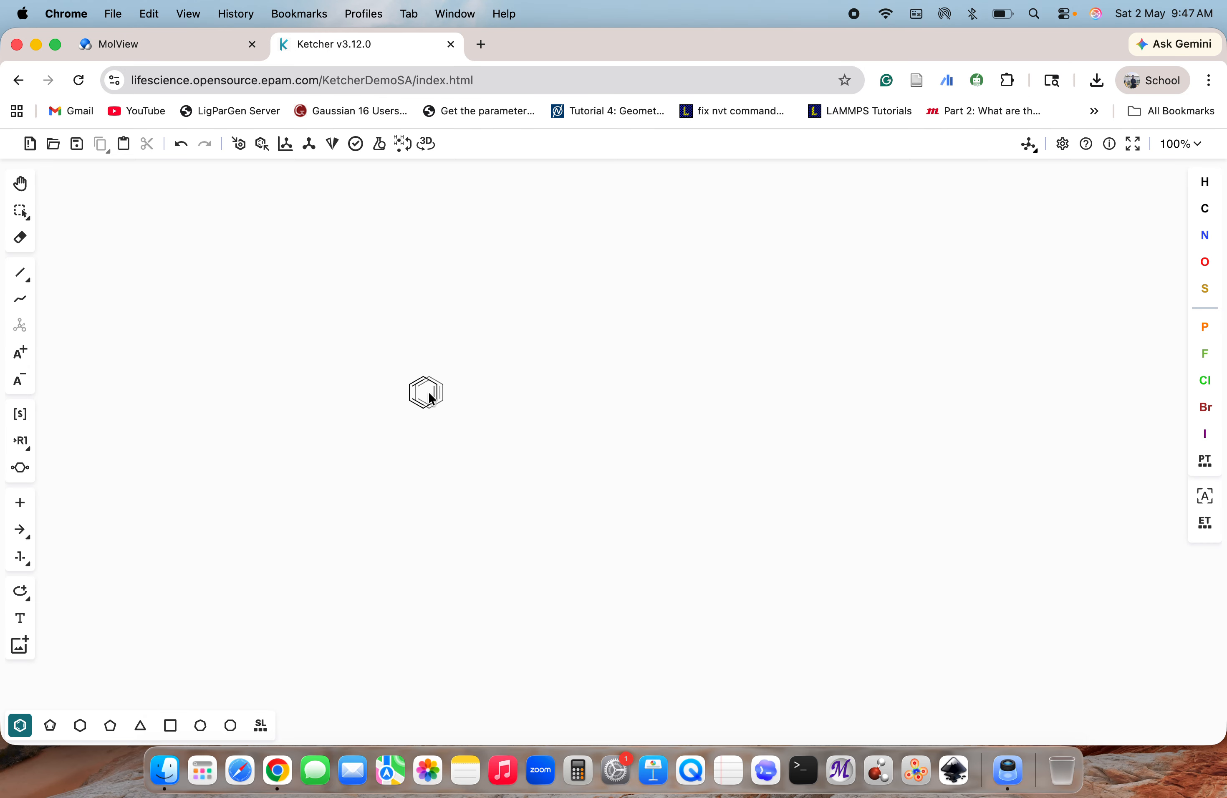
left_click(21, 275)
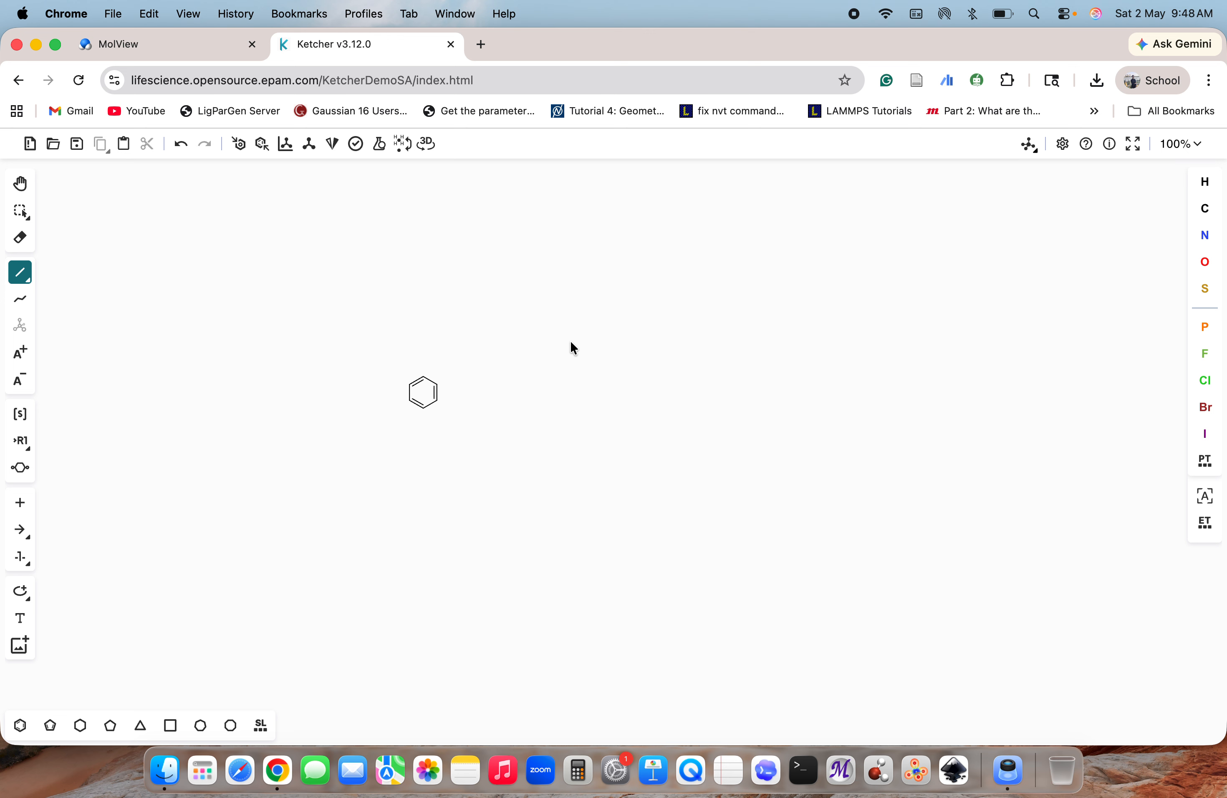
Aromatize the benzene ring and dearomatize it again
left_click(239, 147)
left_click(16, 732)
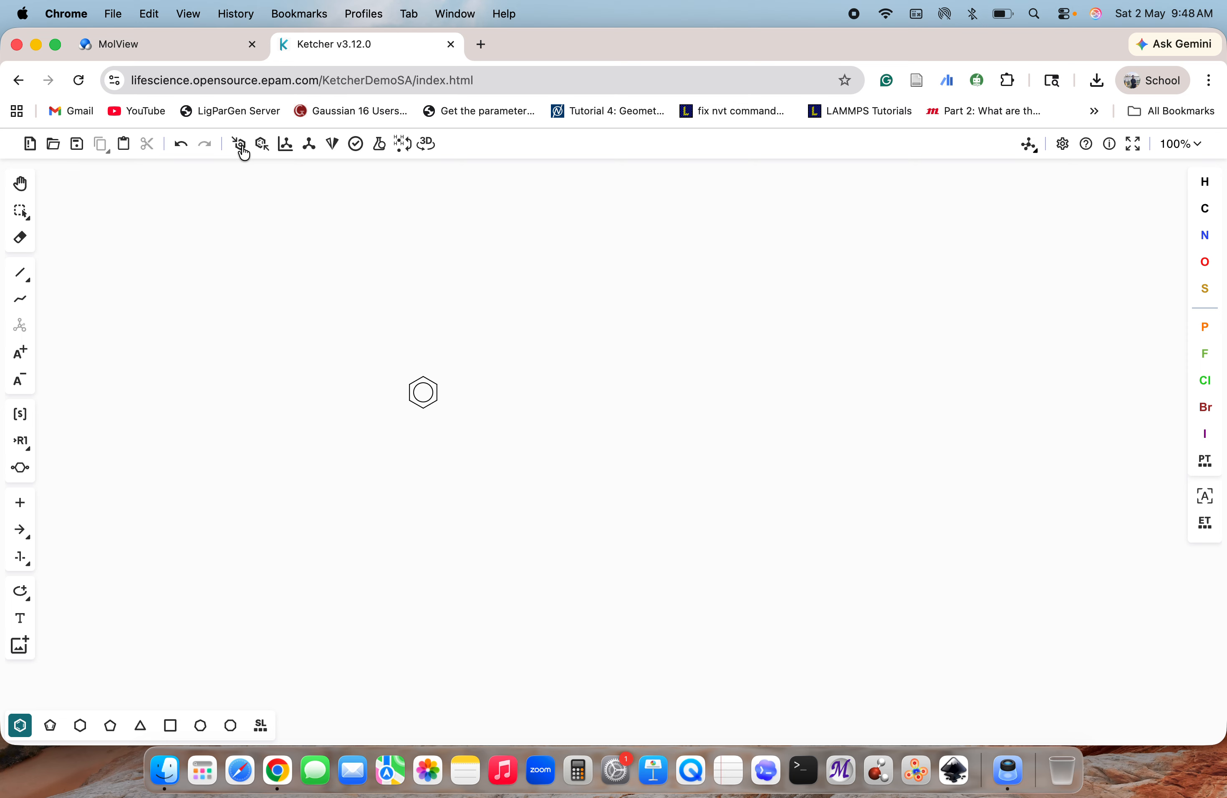
left_click(263, 147)
Attach a single bond to the ring's upper-right carbon and change its end atom to oxygen
left_click(21, 273)
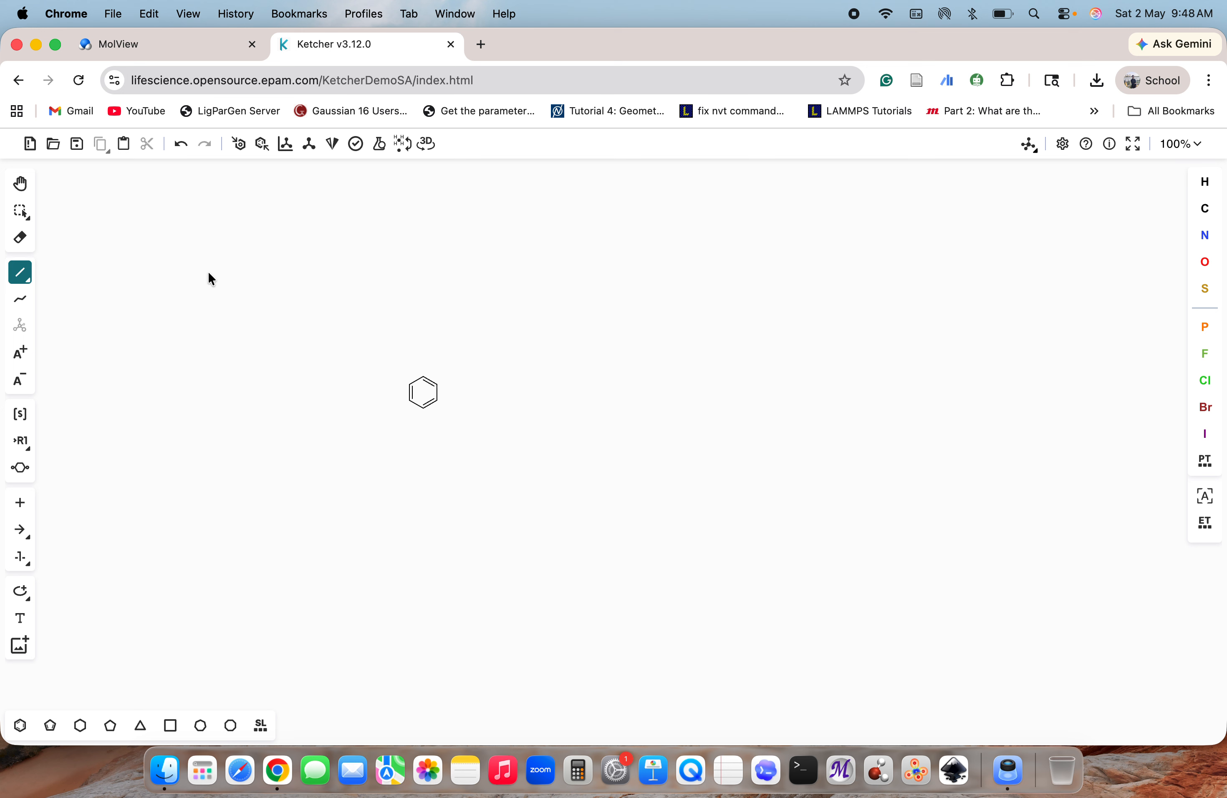
left_click(438, 386)
left_click(1205, 261)
left_click(453, 373)
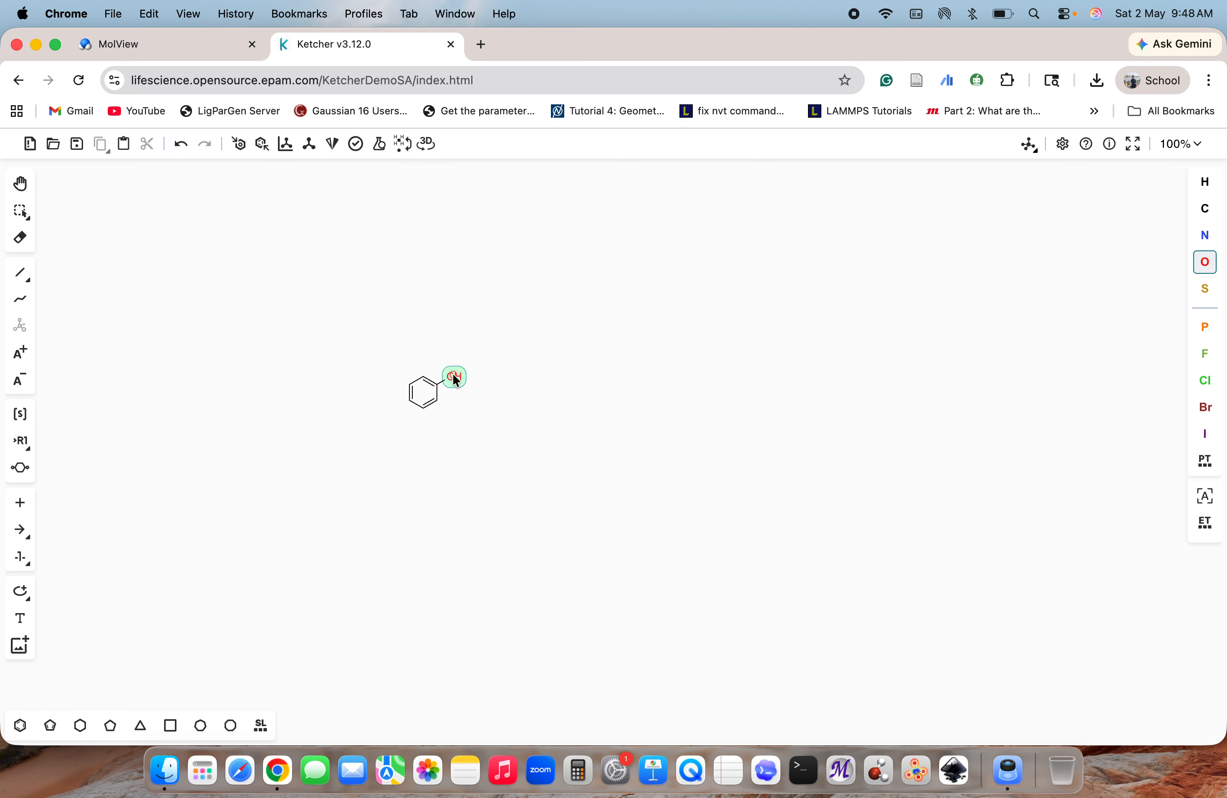
Replace the ring's lower-left carbon with phosphorus and its top carbon with nitrogen
left_click(1205, 327)
left_click(412, 406)
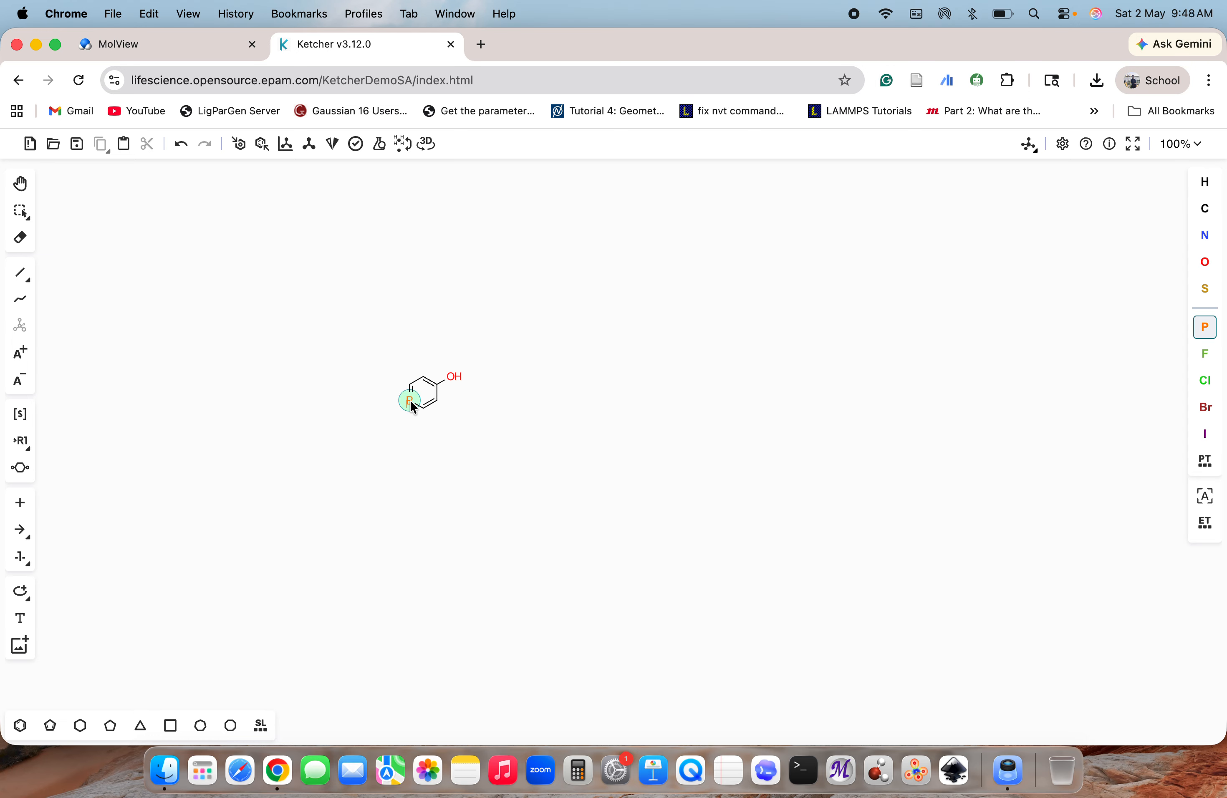
left_click(1206, 236)
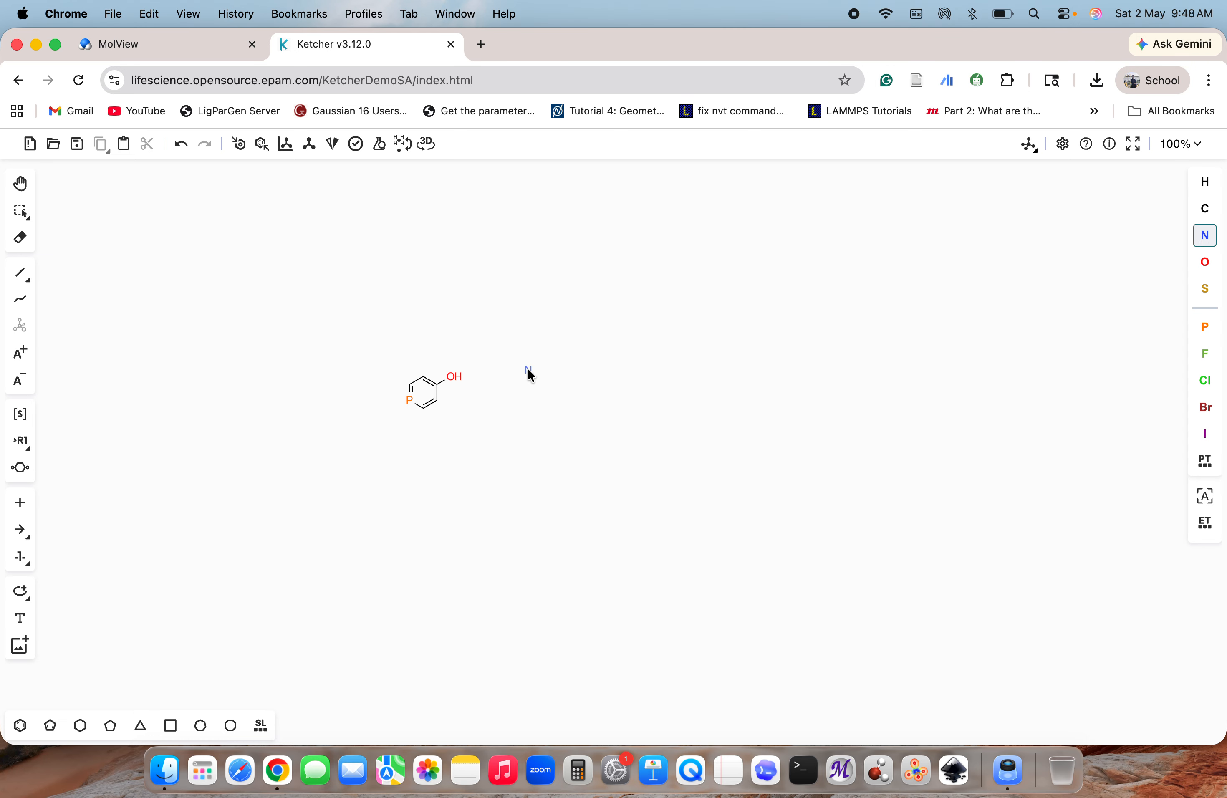
left_click(424, 380)
Open the save dialog for the structure and name the file ketcher_1
key("super+=")
key("super+=")
key("super+=")
key("super+=")
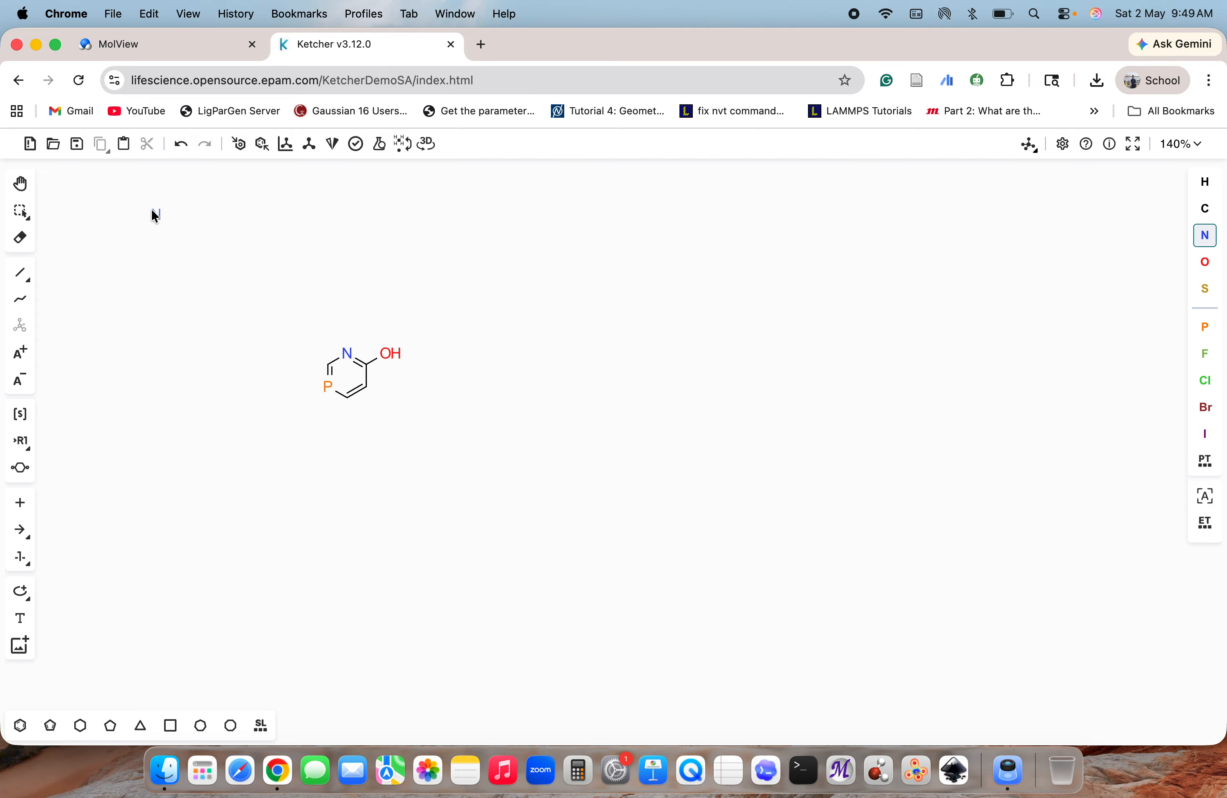
left_click(77, 146)
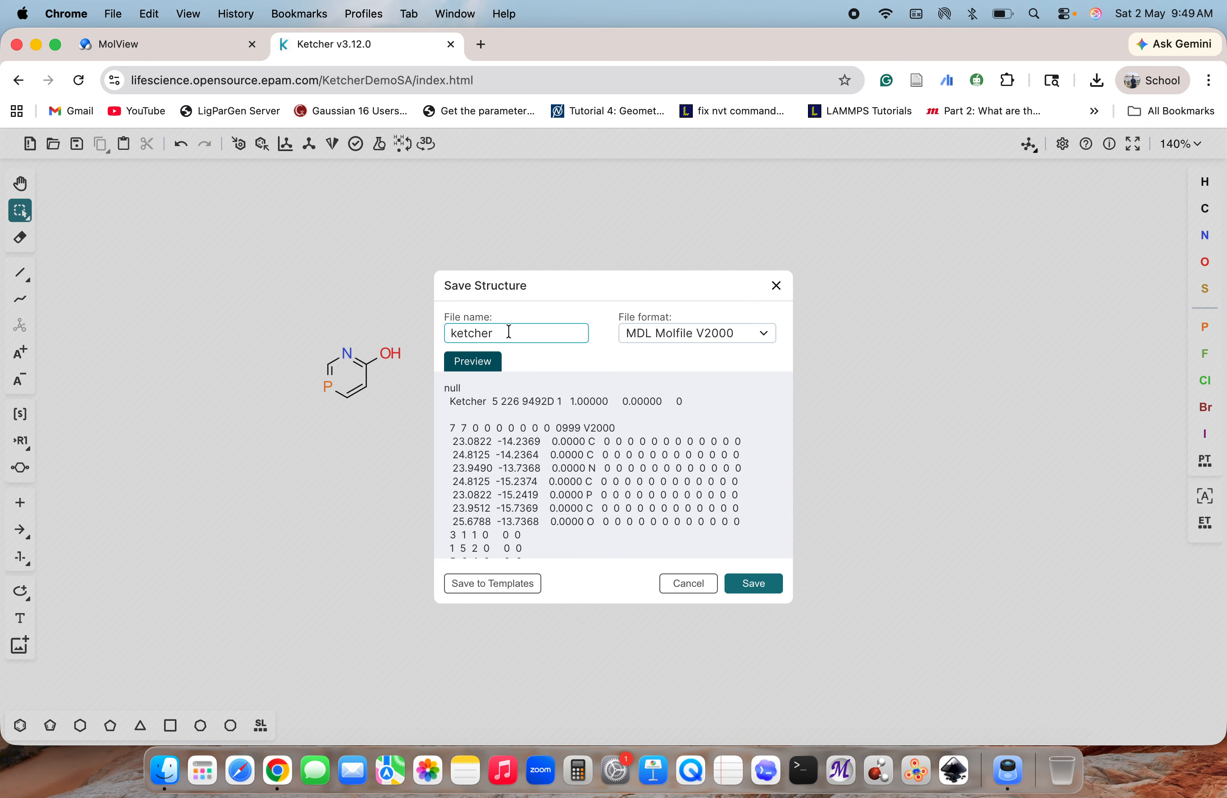
type("_1")
Set the file format to PNG Image and save the structure
left_click(671, 335)
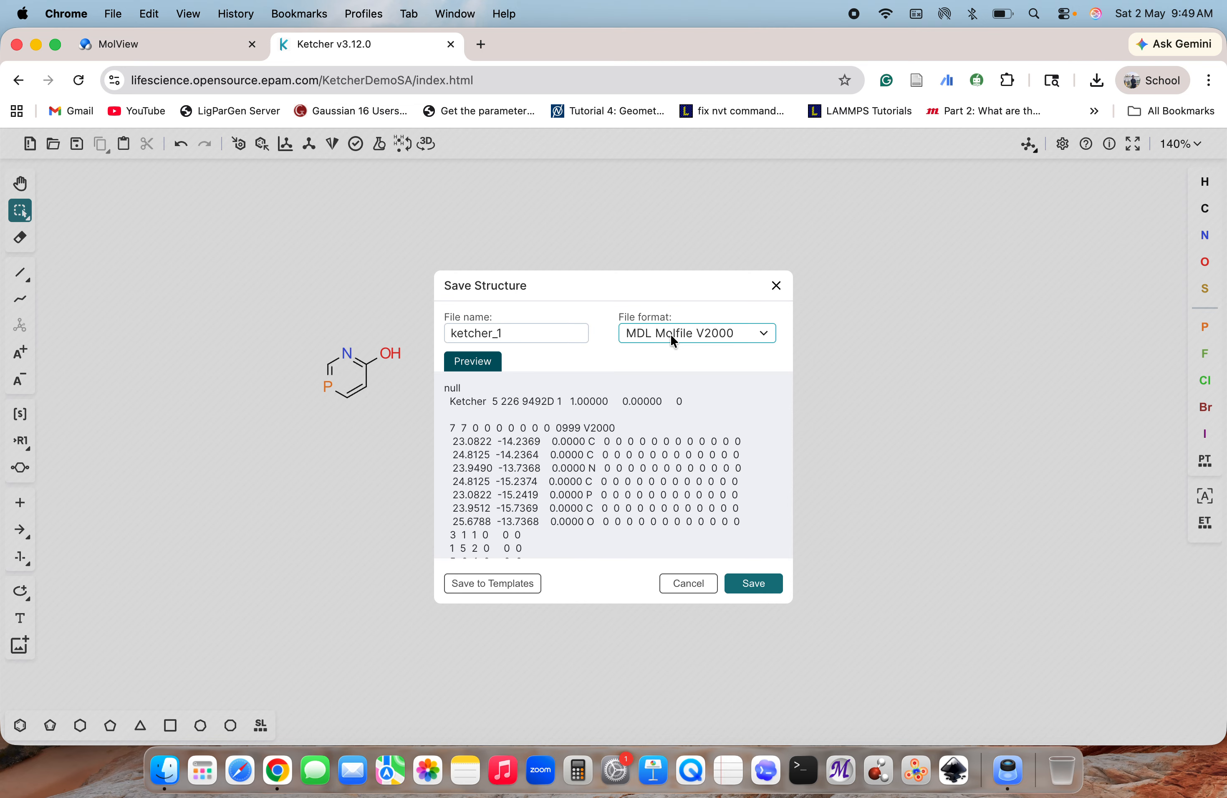
left_click(706, 338)
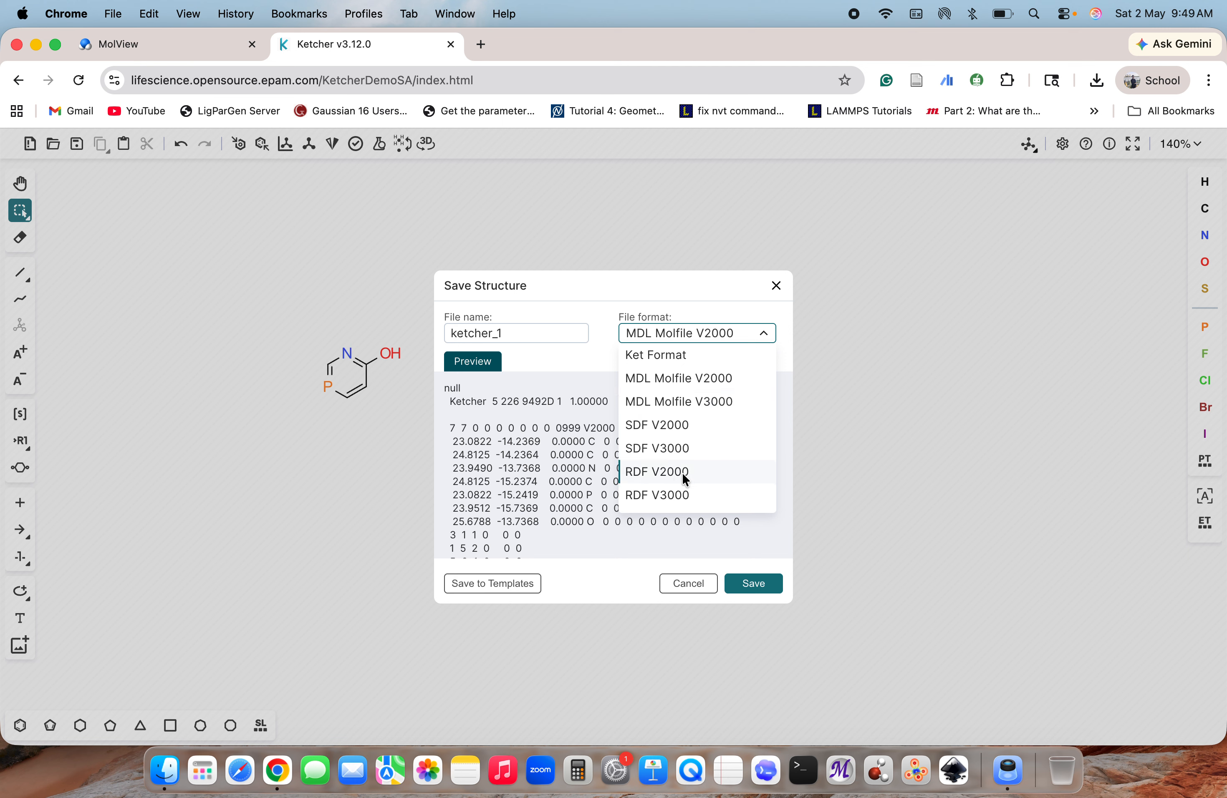
scroll(693, 480, "down", 3)
scroll(693, 481, "down", 2)
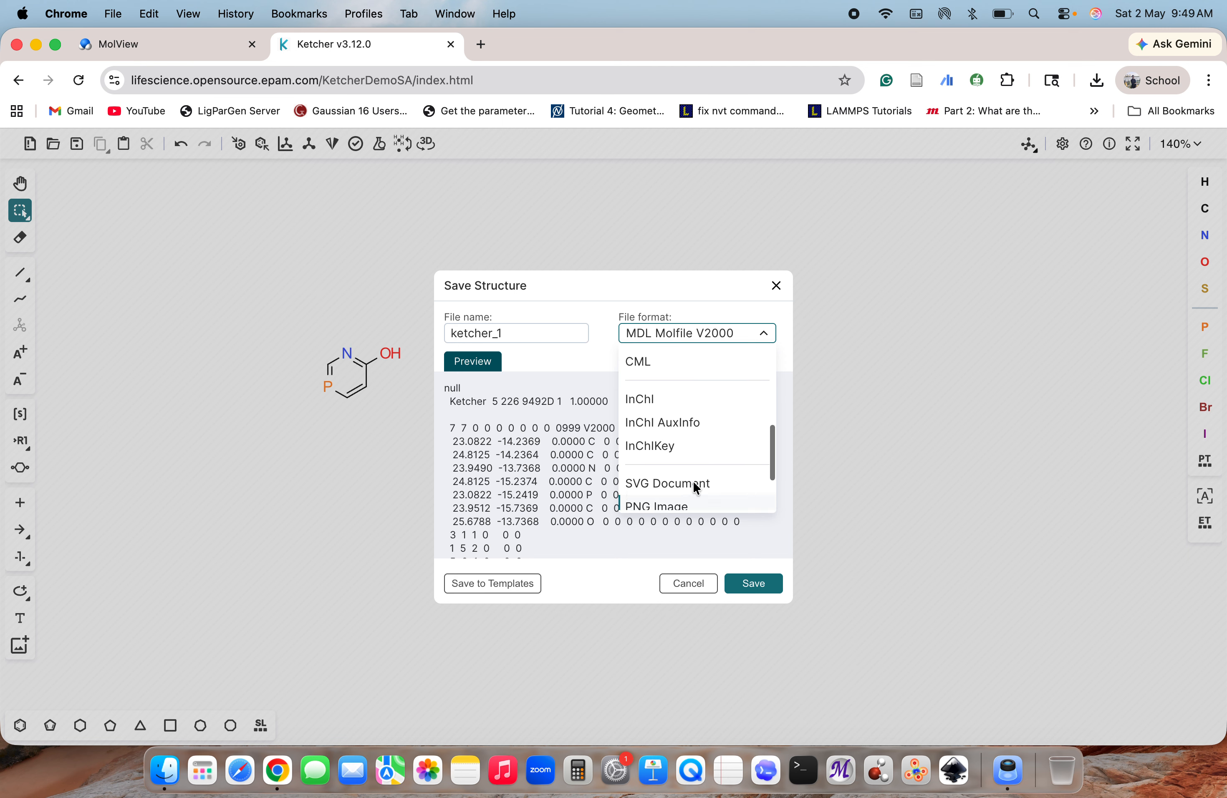
scroll(693, 481, "up", 5)
scroll(693, 480, "down", 3)
scroll(694, 487, "up", 1)
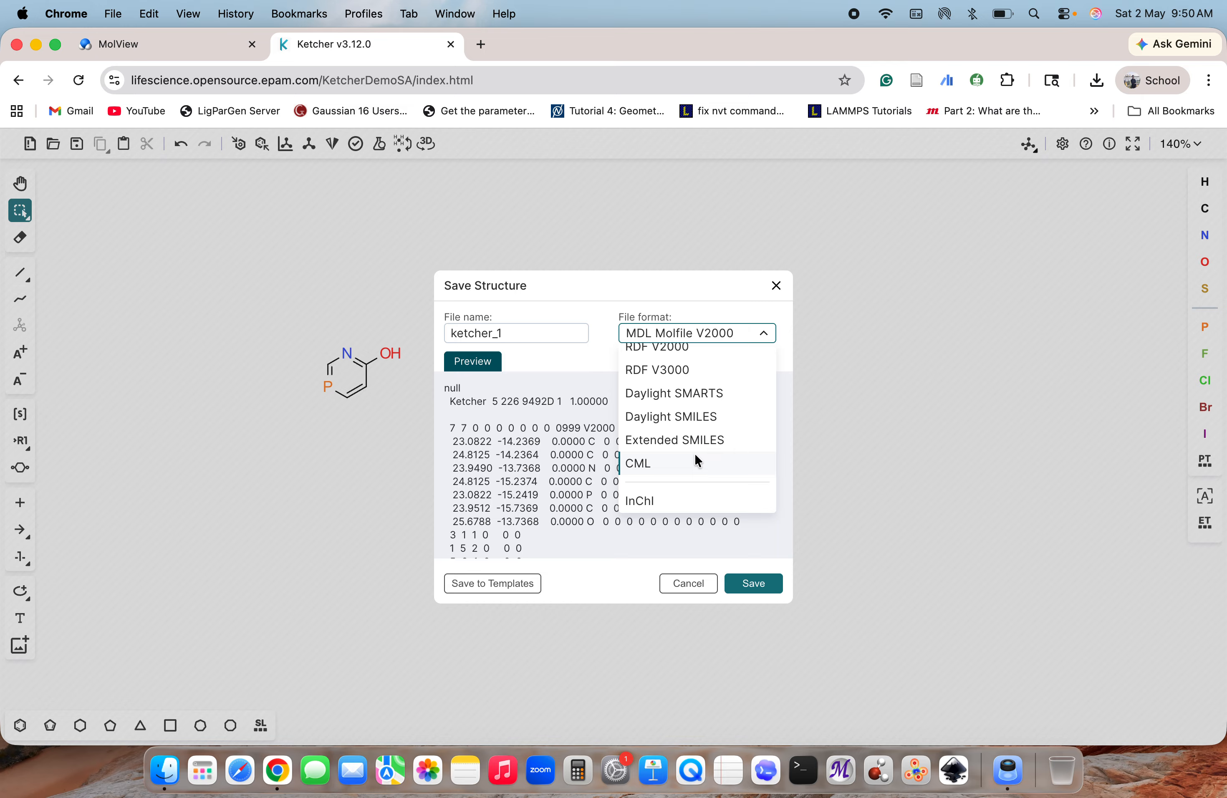
scroll(695, 455, "down", 3)
scroll(694, 452, "down", 1)
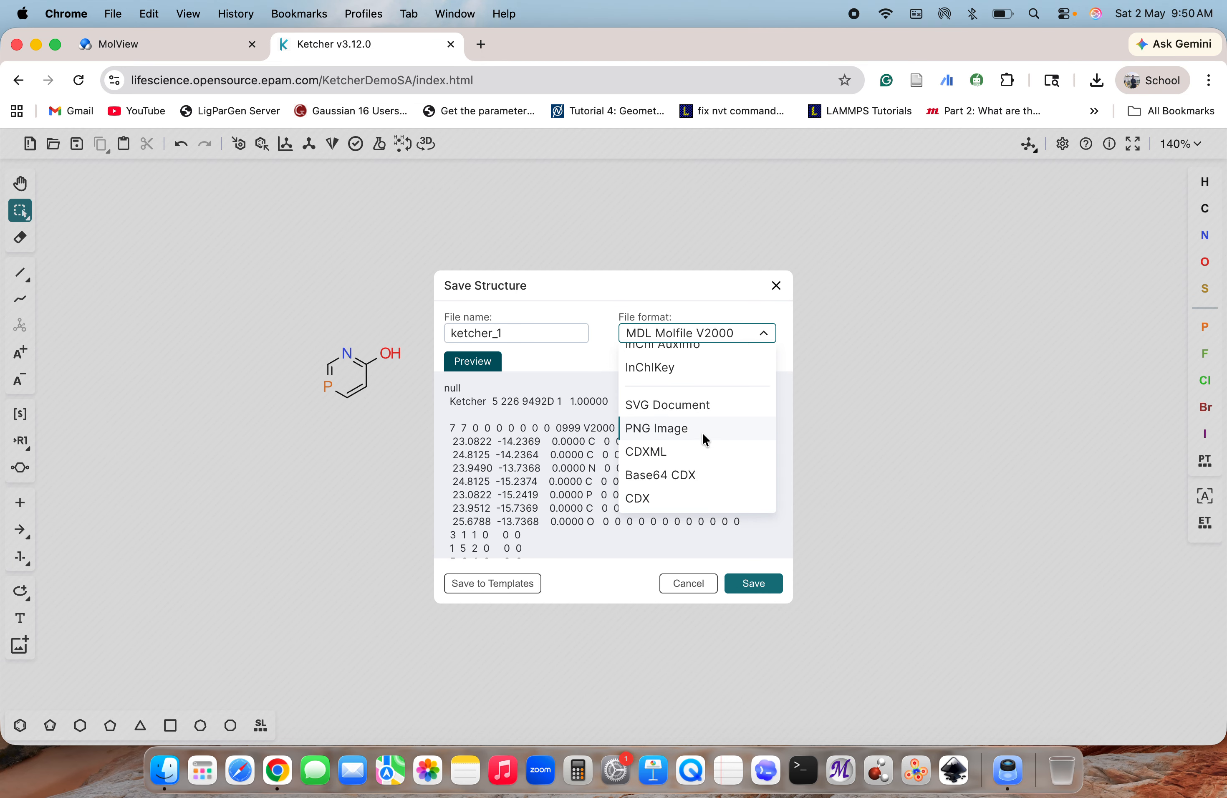
left_click(665, 429)
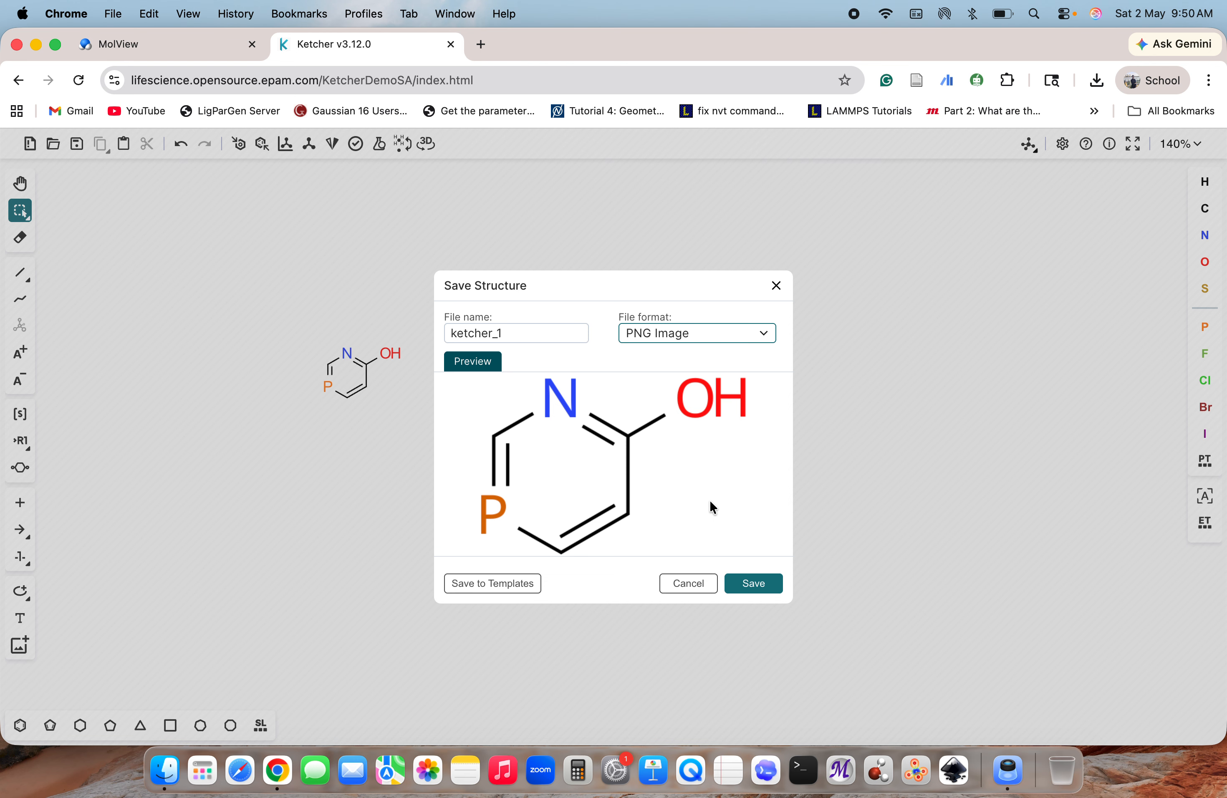
left_click(751, 582)
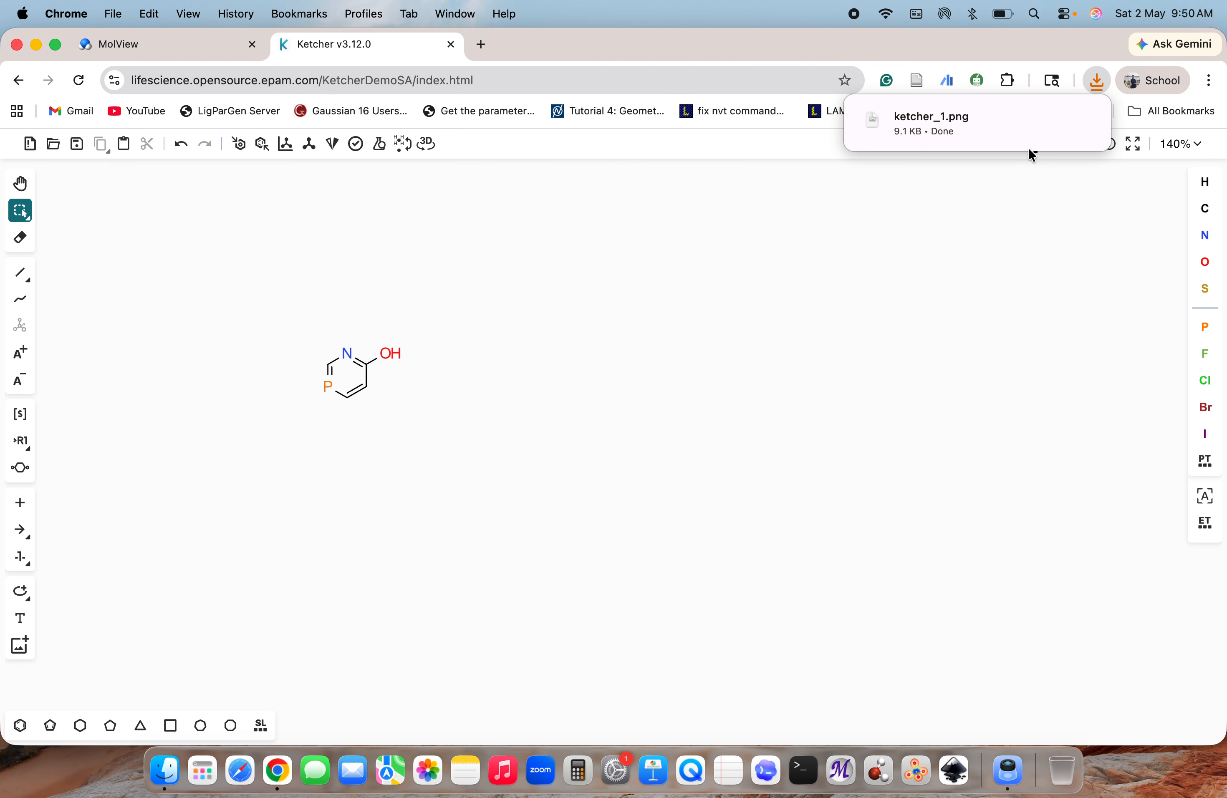
Open the downloaded ketcher_1.png in Preview, inspect the exported structure and close the image
left_click(1079, 119)
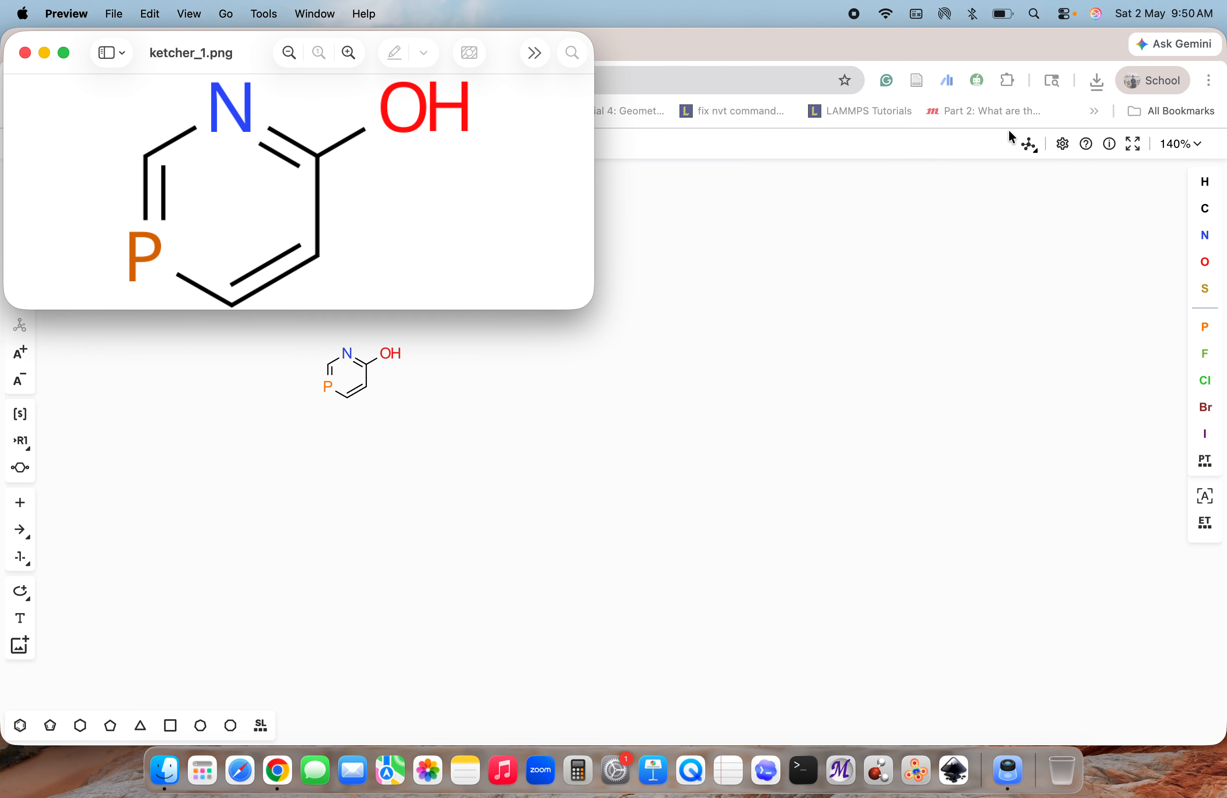
left_click(64, 52)
key("Escape")
left_click_drag(221, 55, 291, 233)
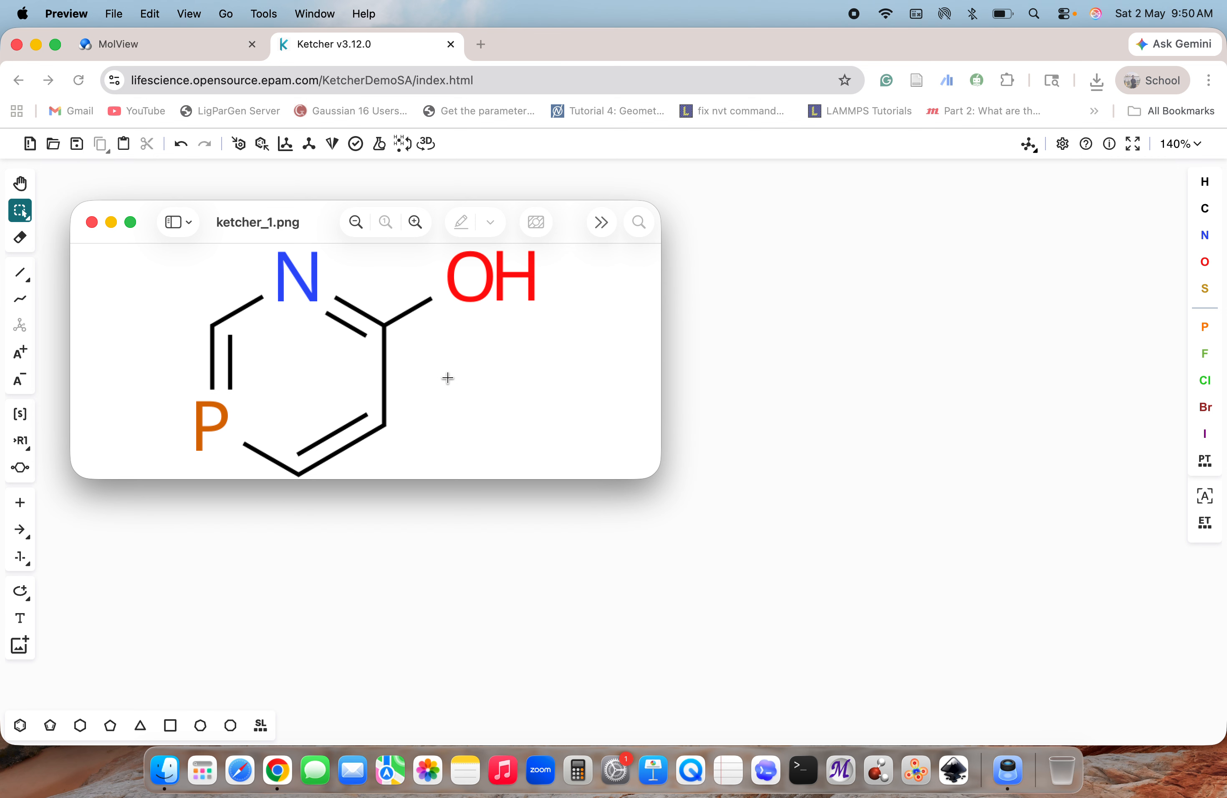
left_click(92, 222)
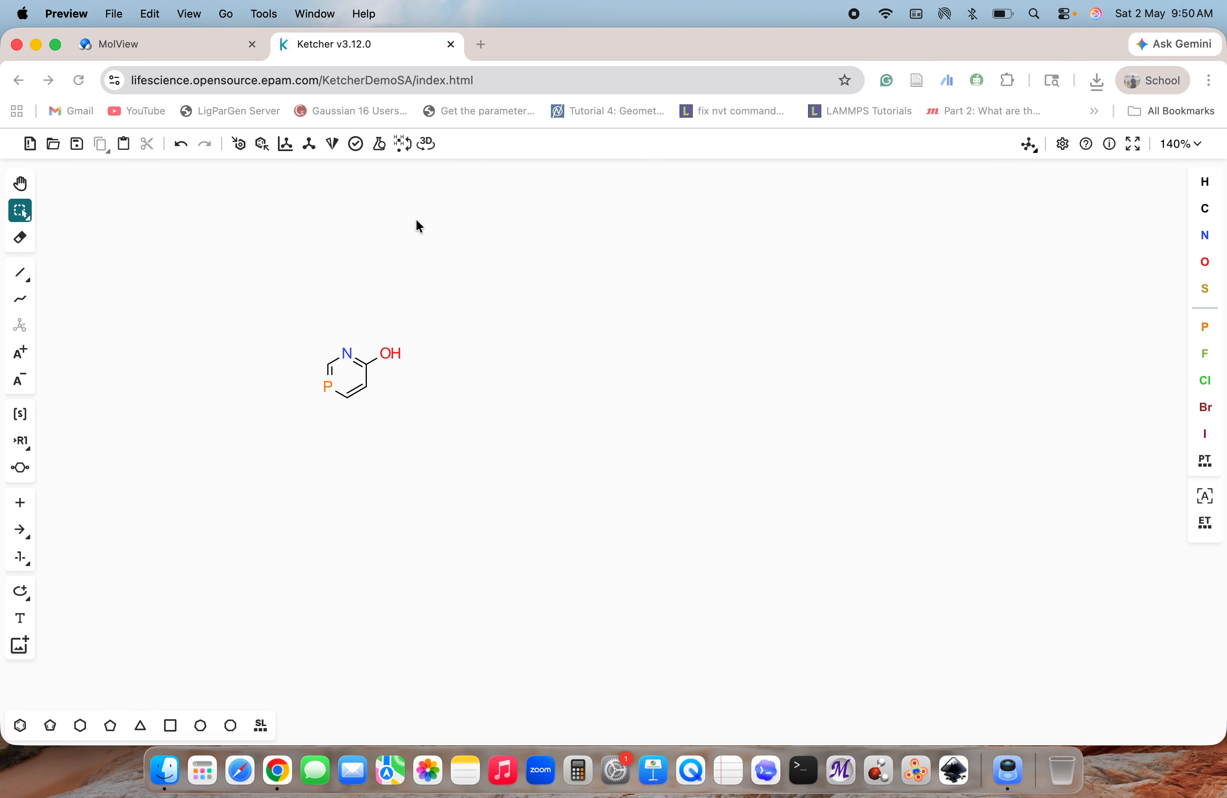
Turn off atom coloring in the general settings and apply the change
left_click(1060, 146)
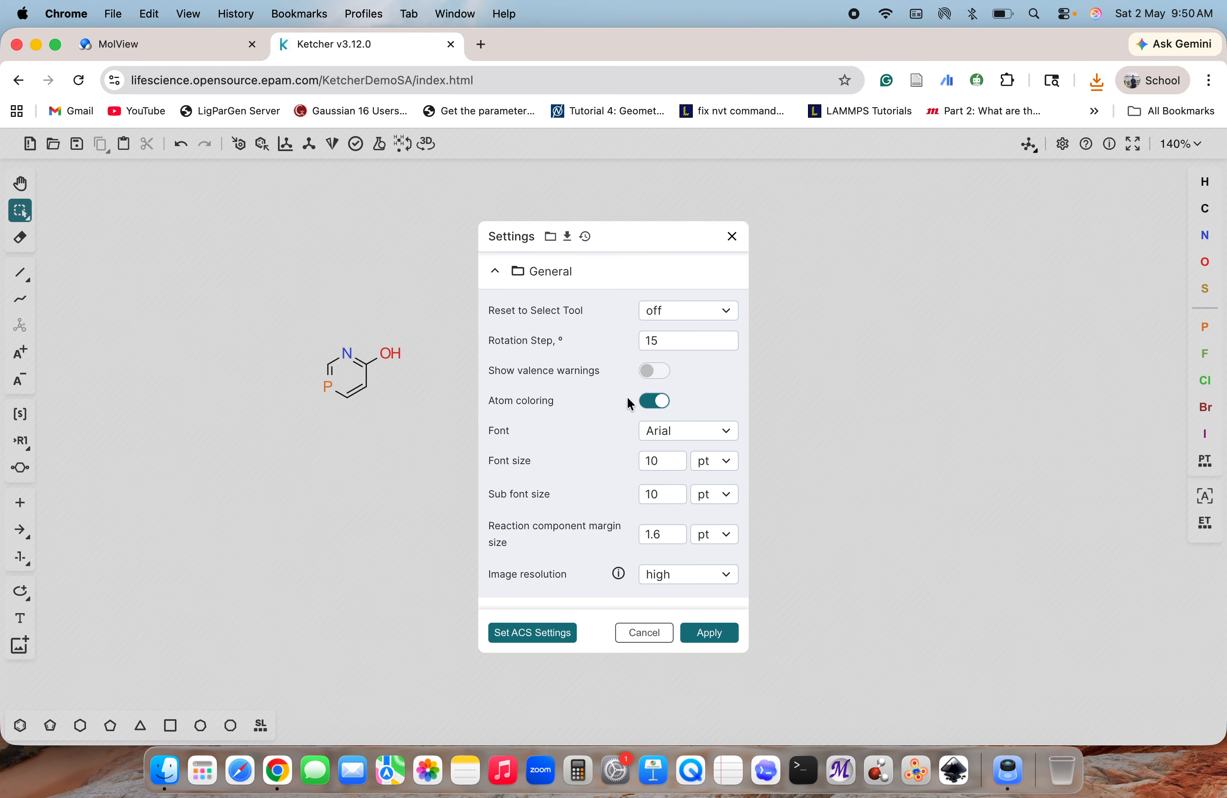
left_click(659, 401)
left_click(710, 631)
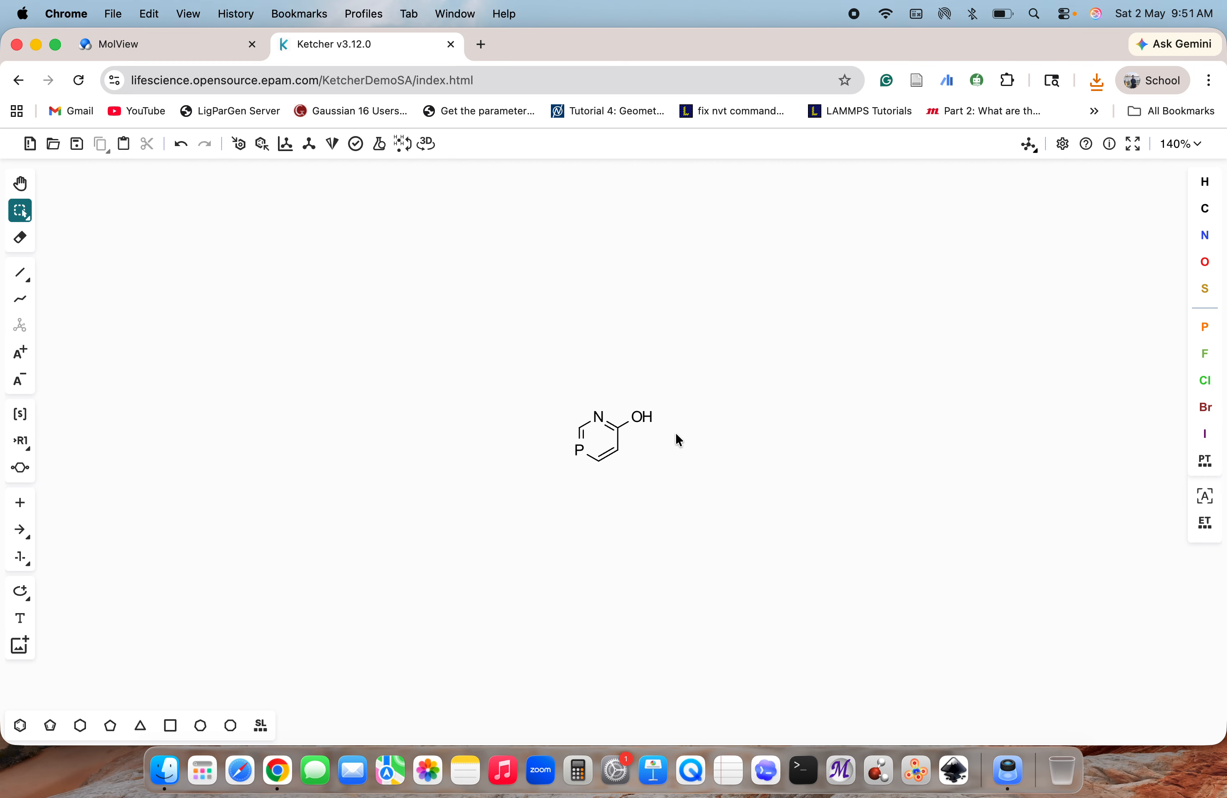
Review the general options and the remaining setting groups in the editor settings
left_click(1062, 144)
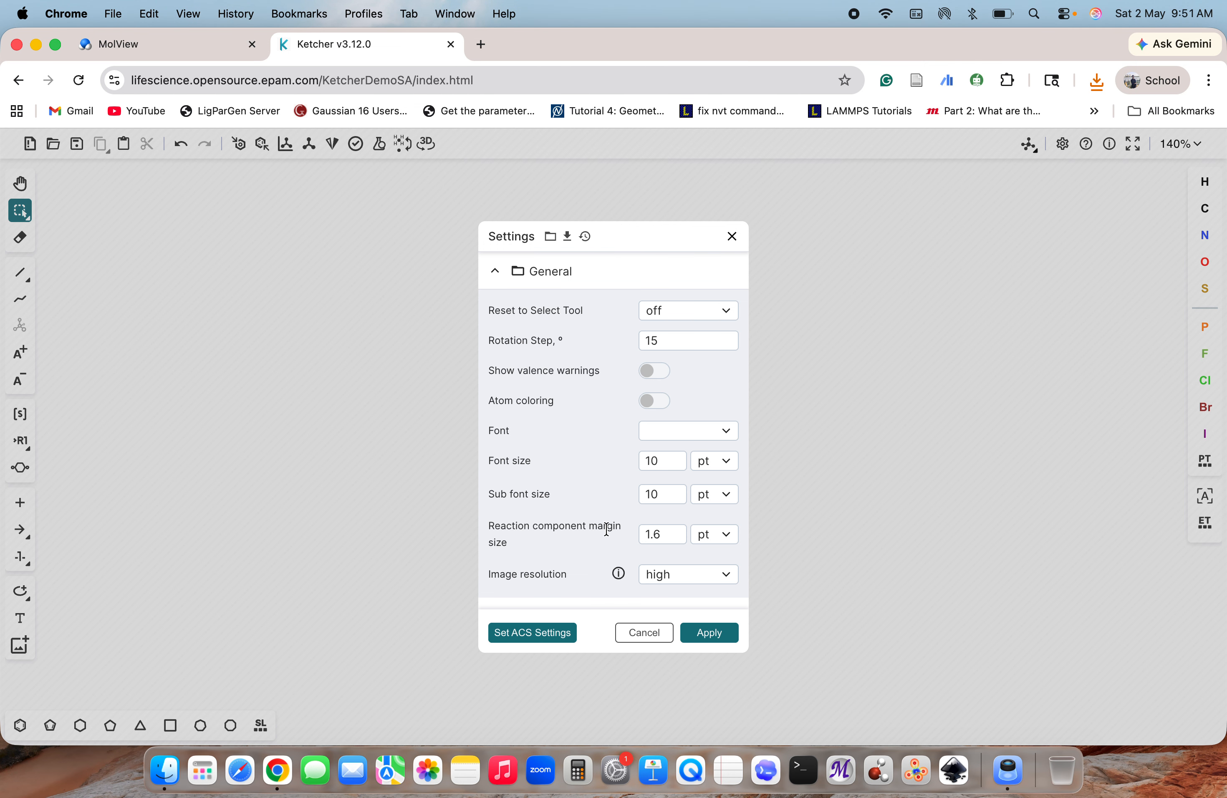
scroll(565, 541, "down", 5)
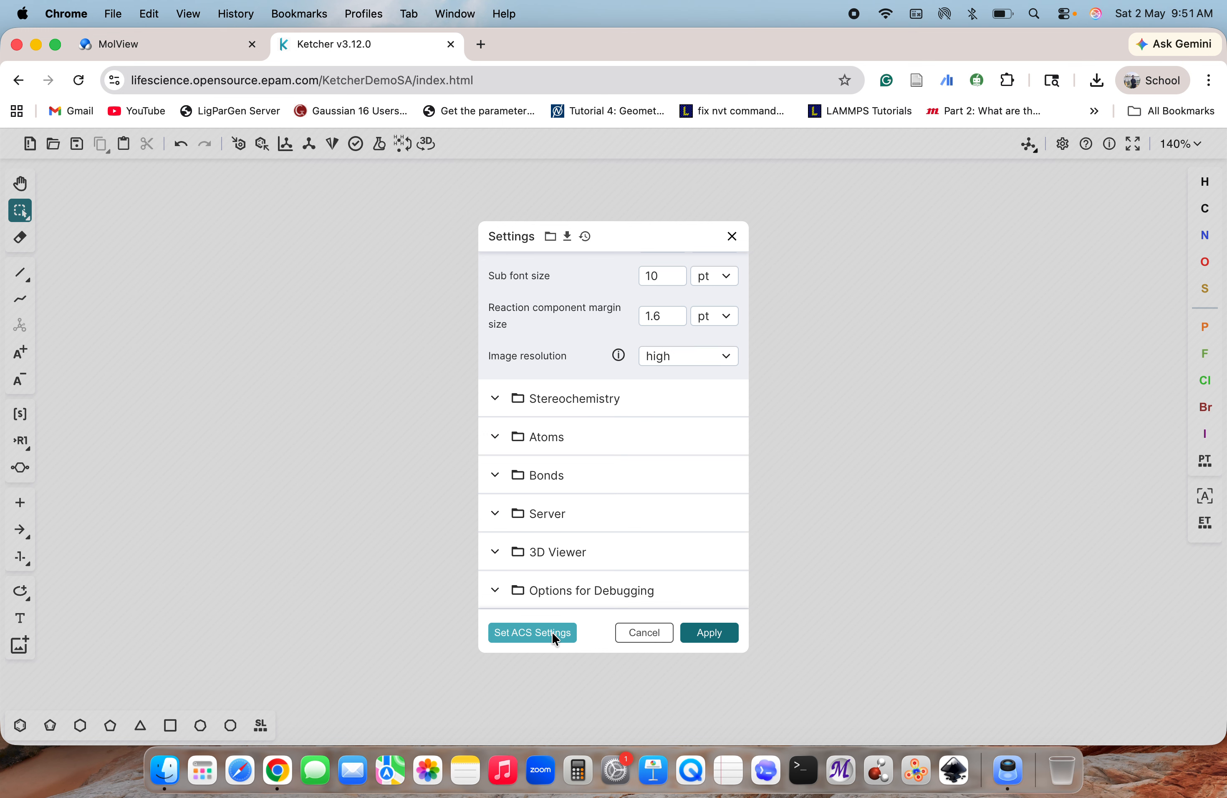
left_click(702, 635)
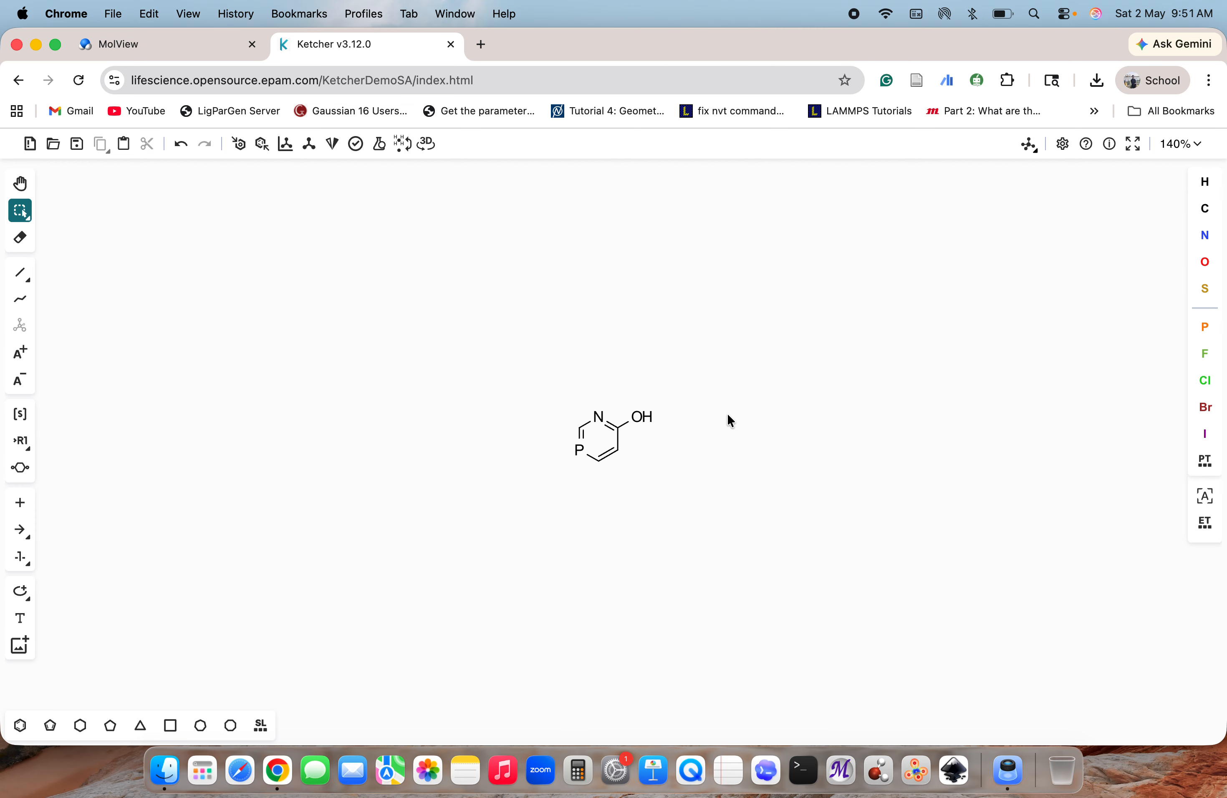
left_click(1057, 142)
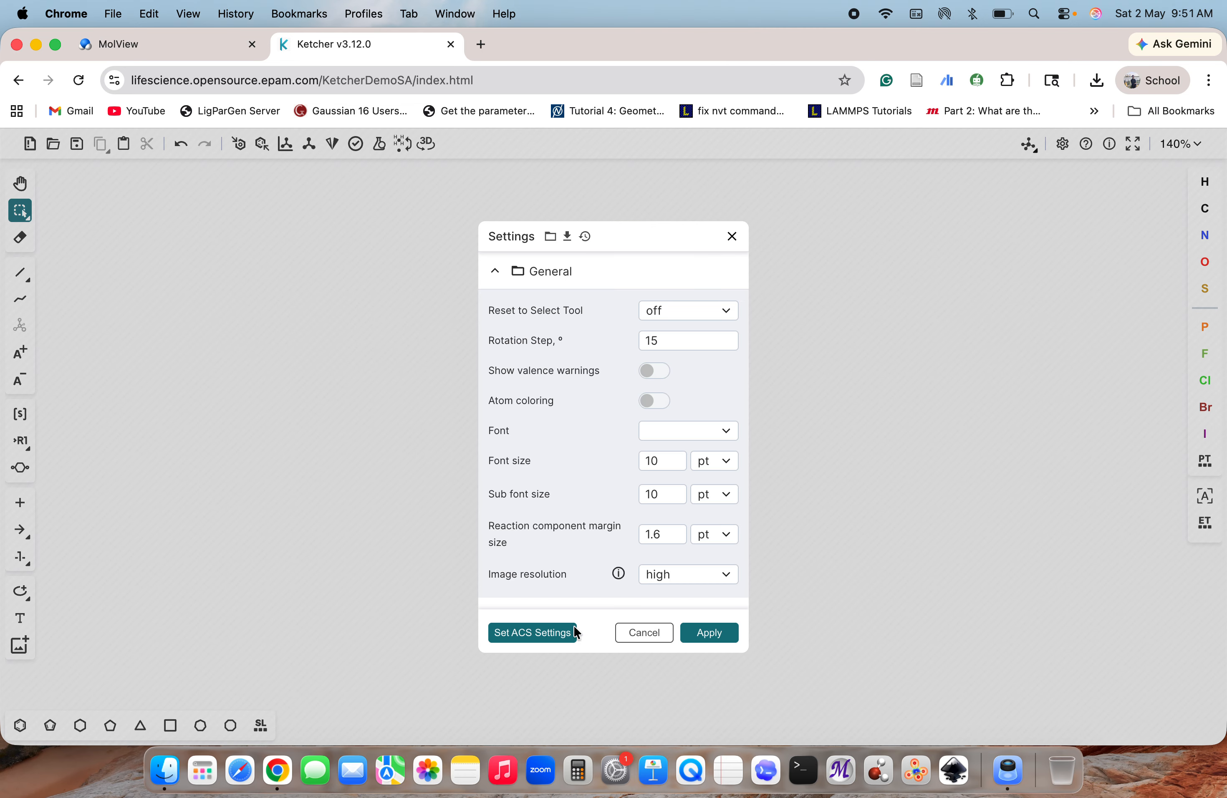
left_click(708, 625)
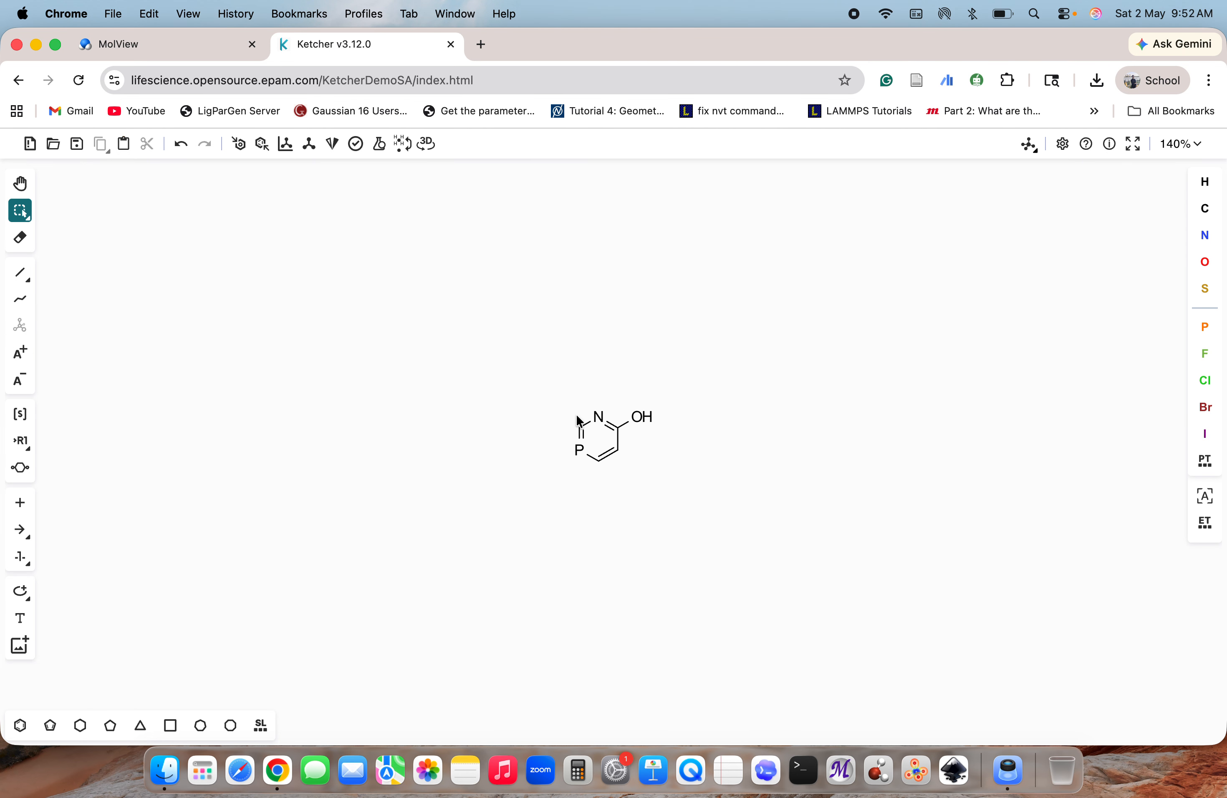
View the ring structure in the Miew 3D viewer and return to the canvas
left_click(428, 143)
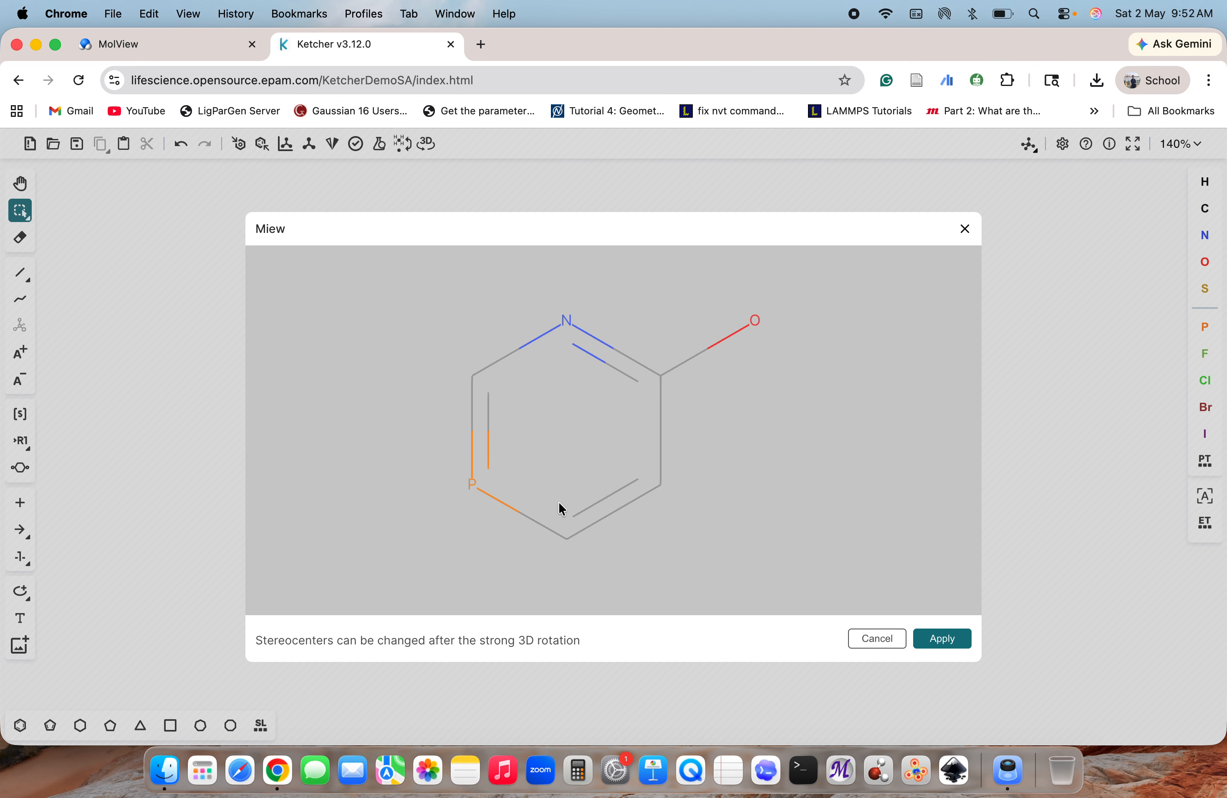
left_click(942, 636)
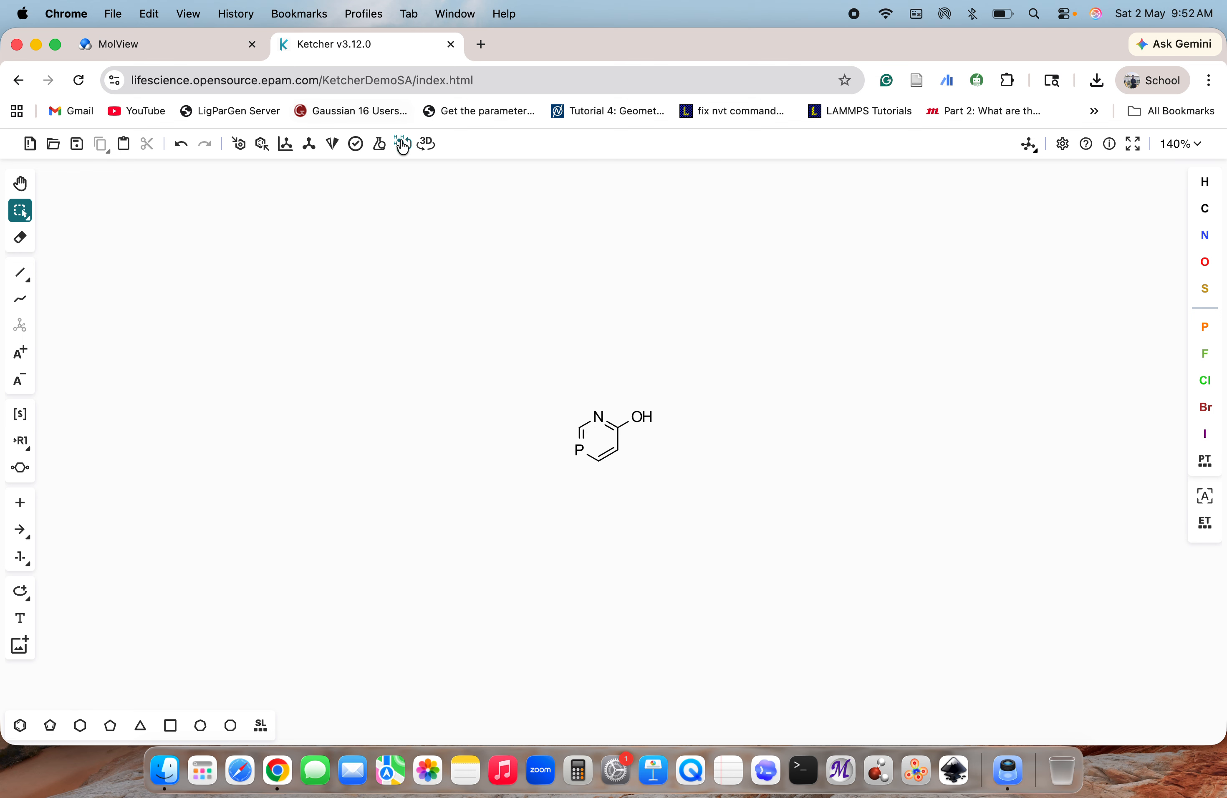
left_click(428, 146)
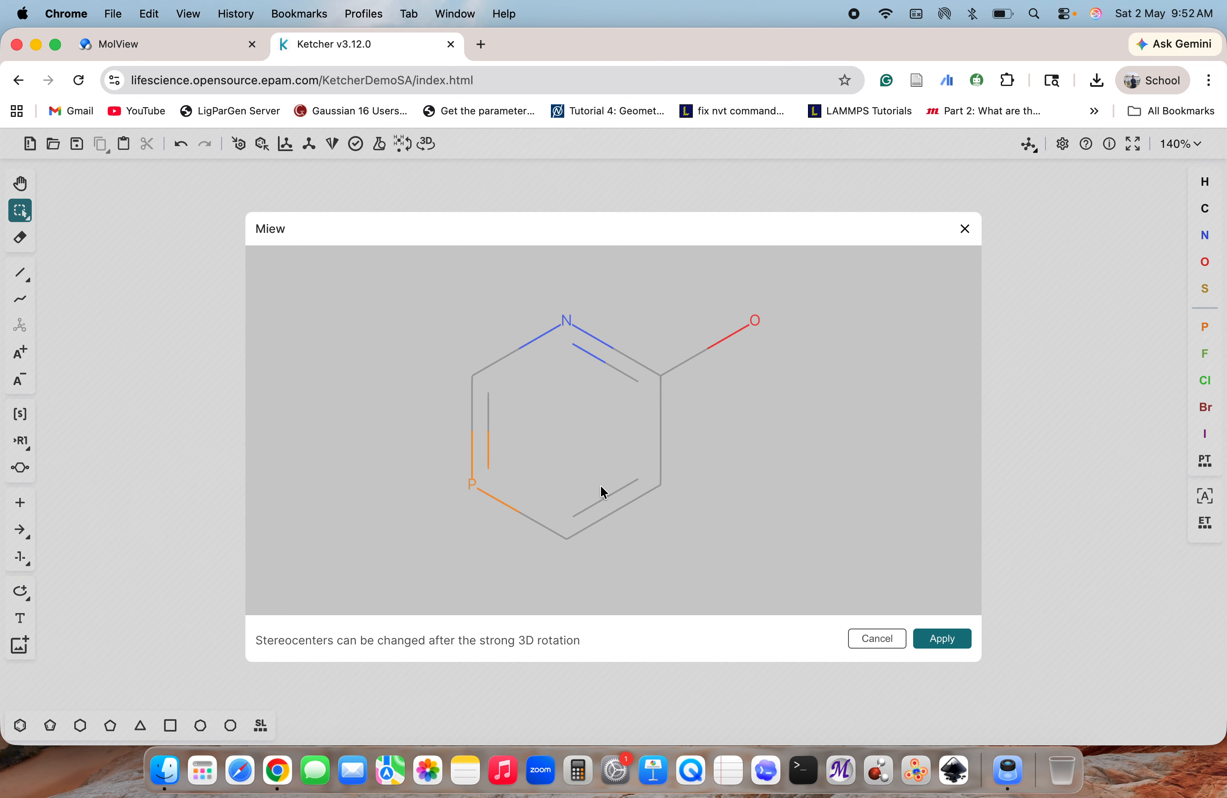
left_click(879, 632)
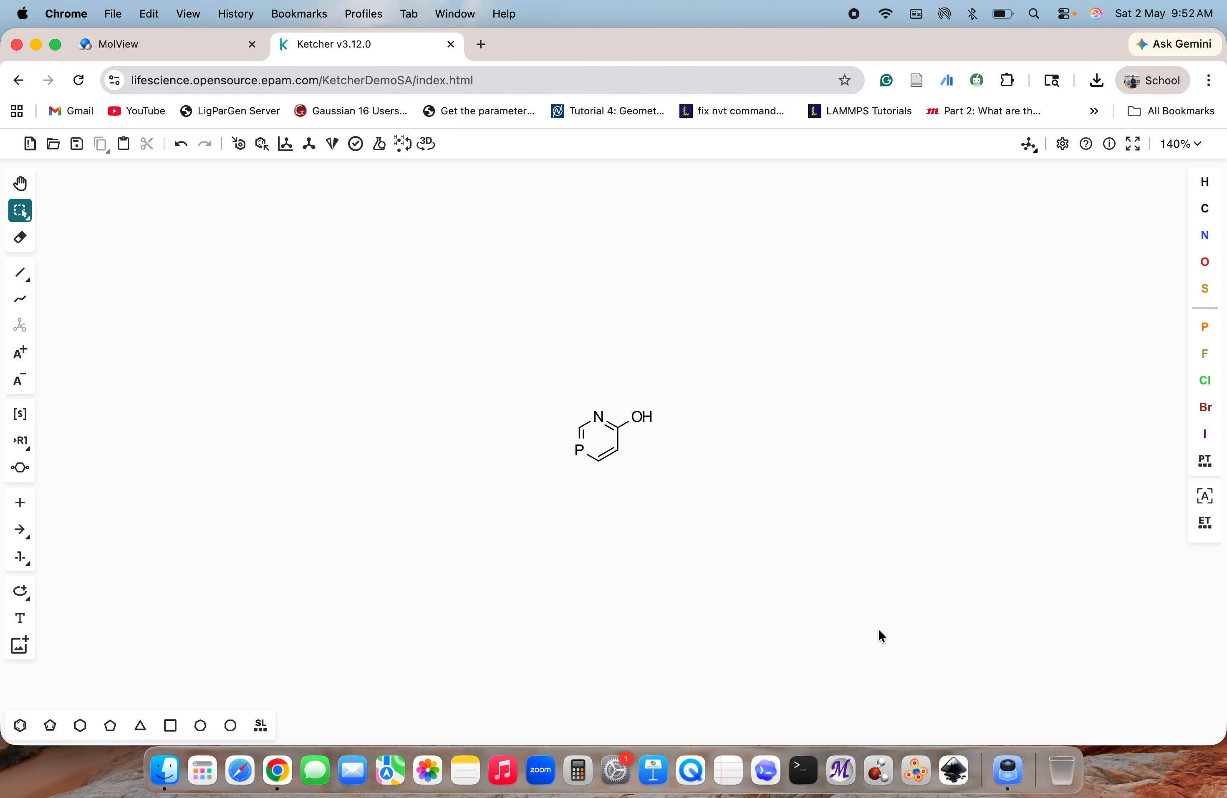
Review the MDL Molfile V2000 preview of the structure without saving it
left_click(74, 145)
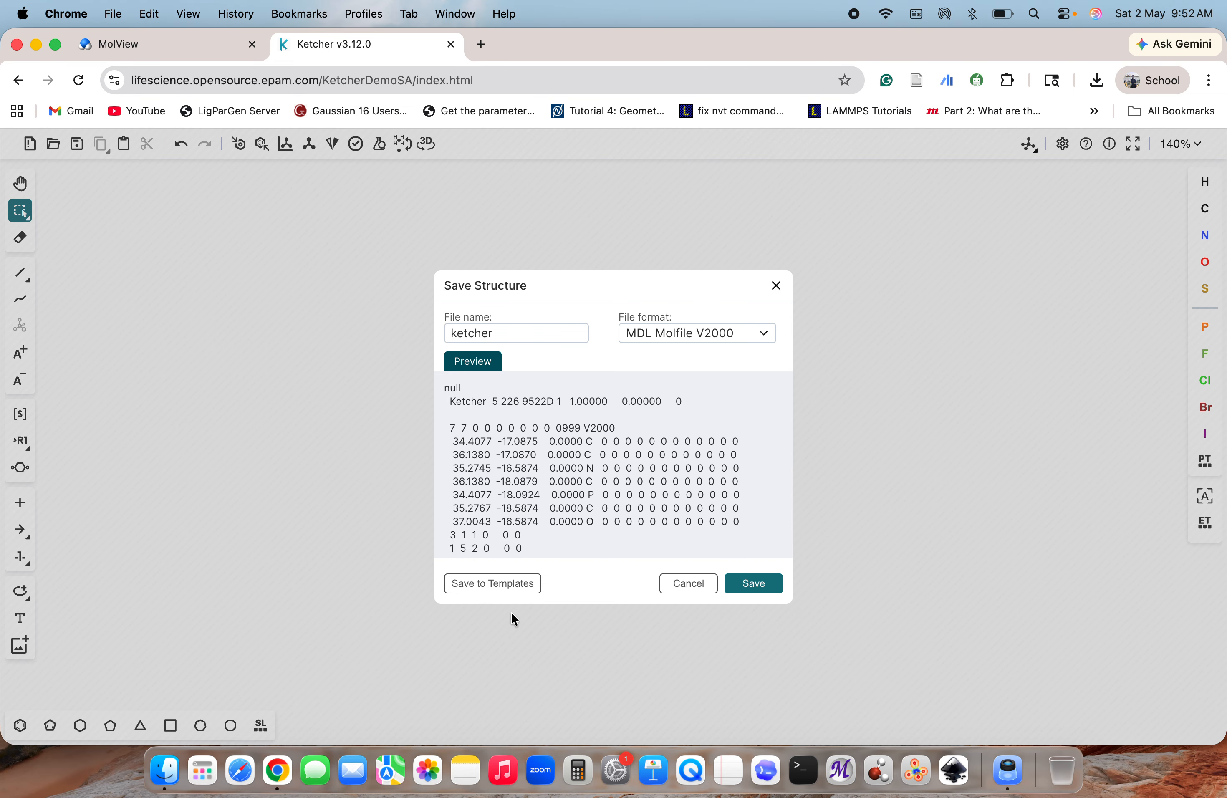
scroll(665, 515, "down", 5)
left_click(688, 584)
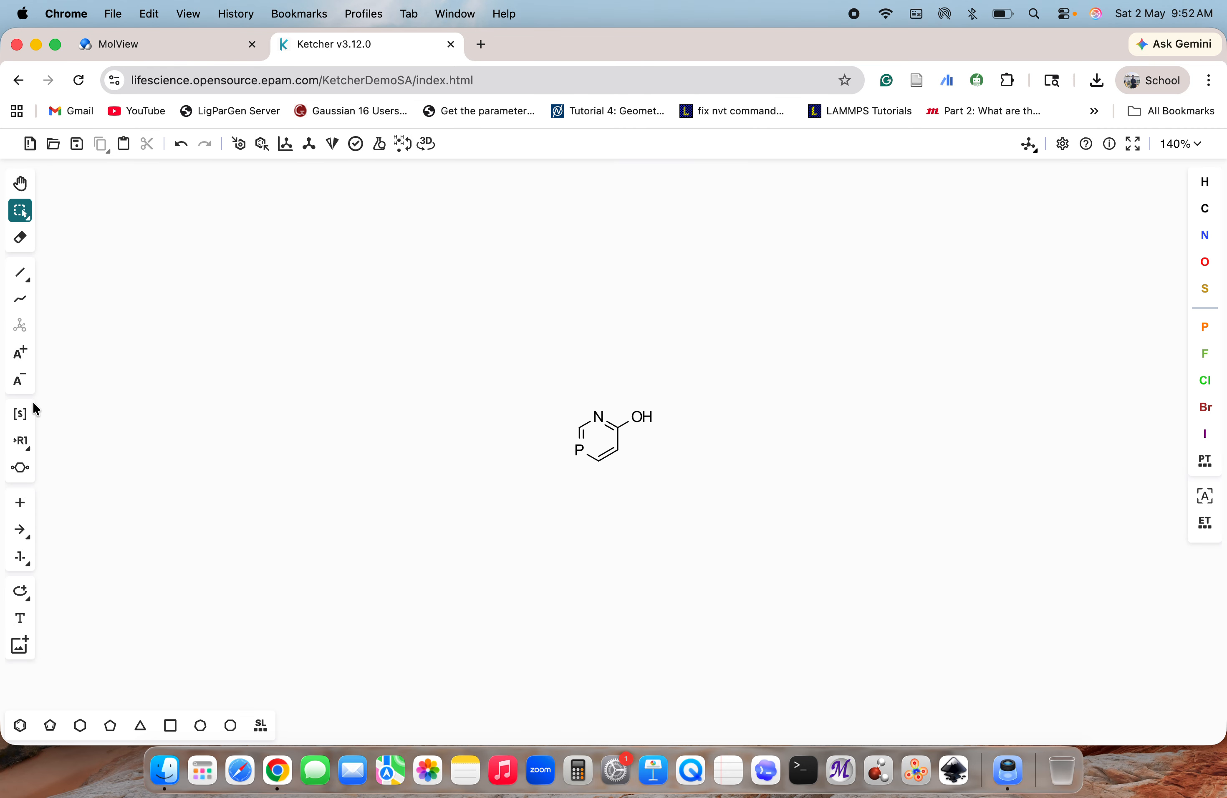
Erase the hydroxyl group from the ring's upper-right carbon
left_click(21, 238)
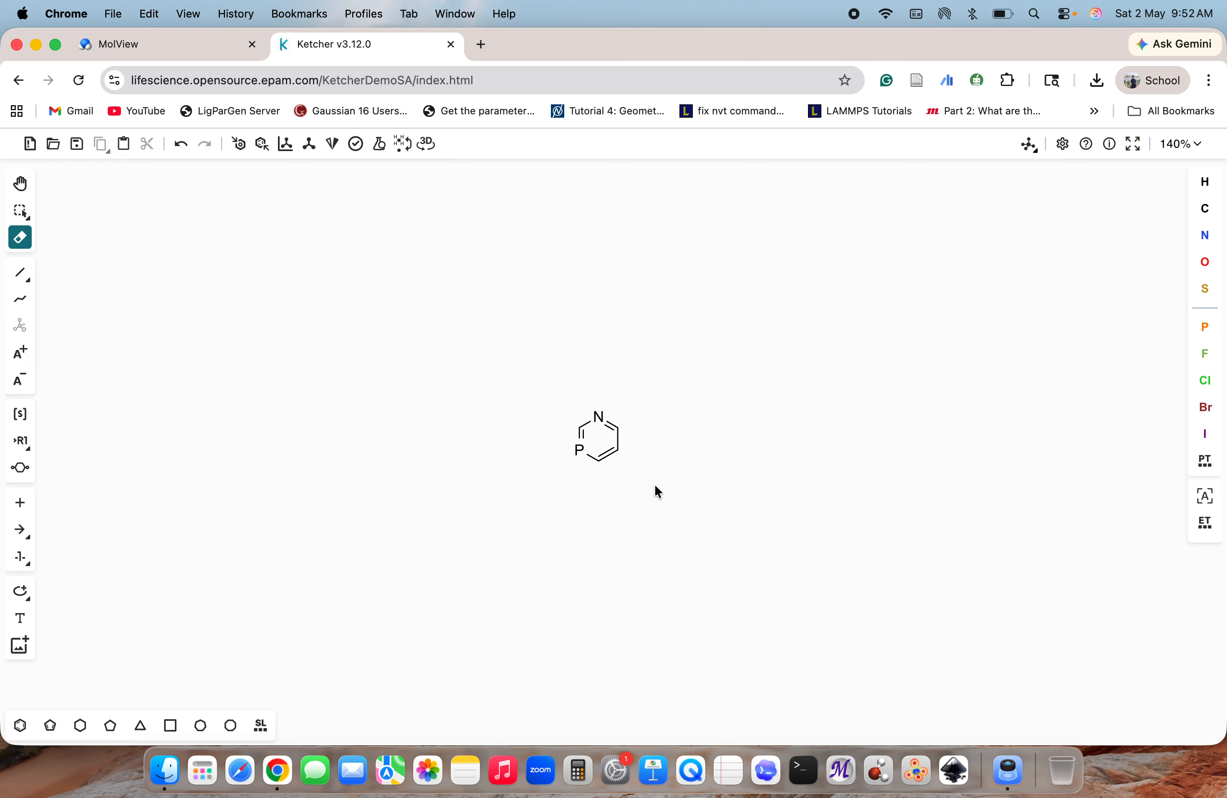
left_click(20, 529)
left_click(21, 502)
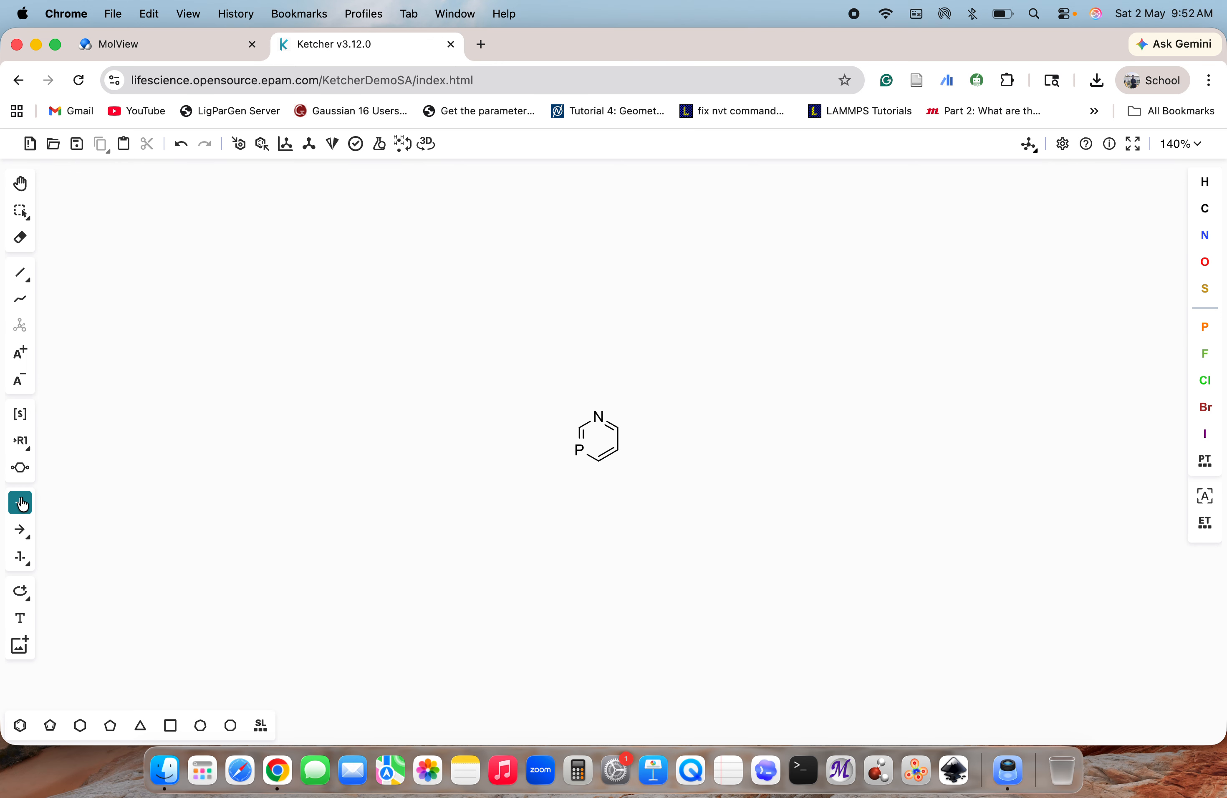
Add the text label "uiyftekyqDGIWK" above the ring structure
left_click(21, 618)
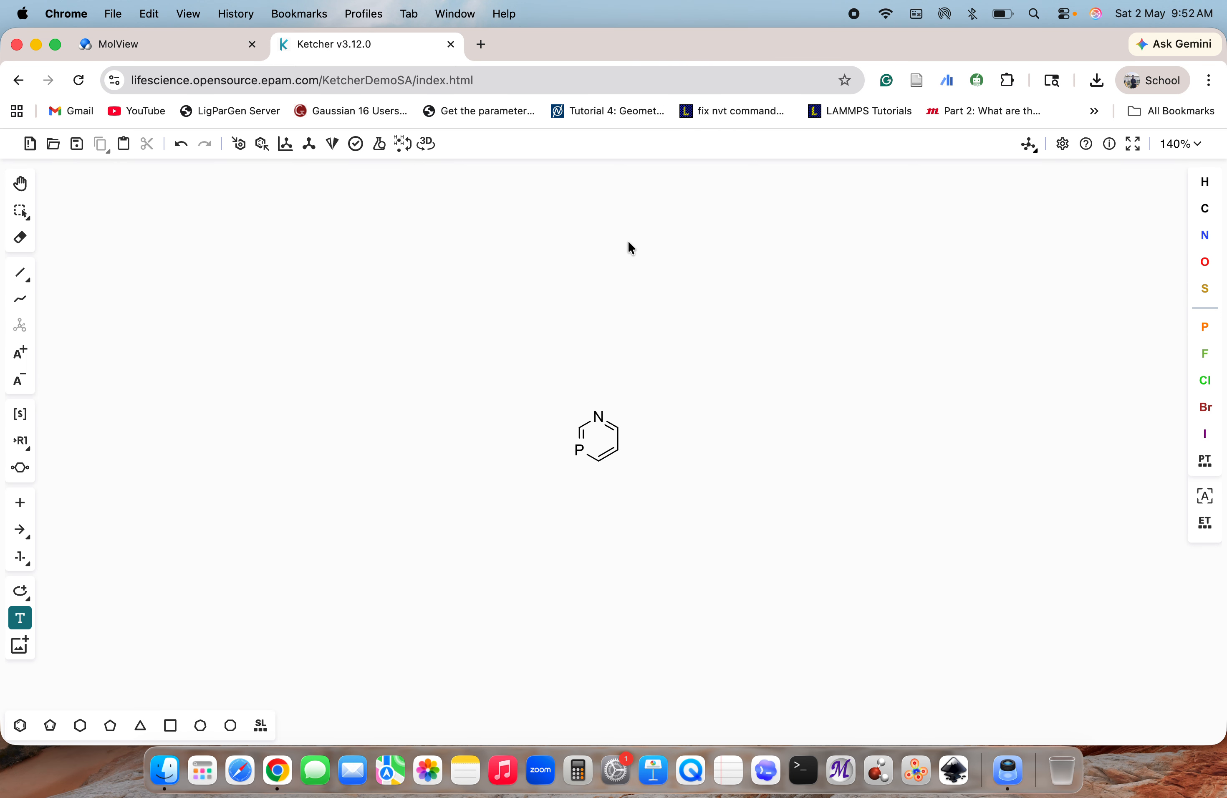
left_click(584, 352)
type("uiyftekyqDGIWK")
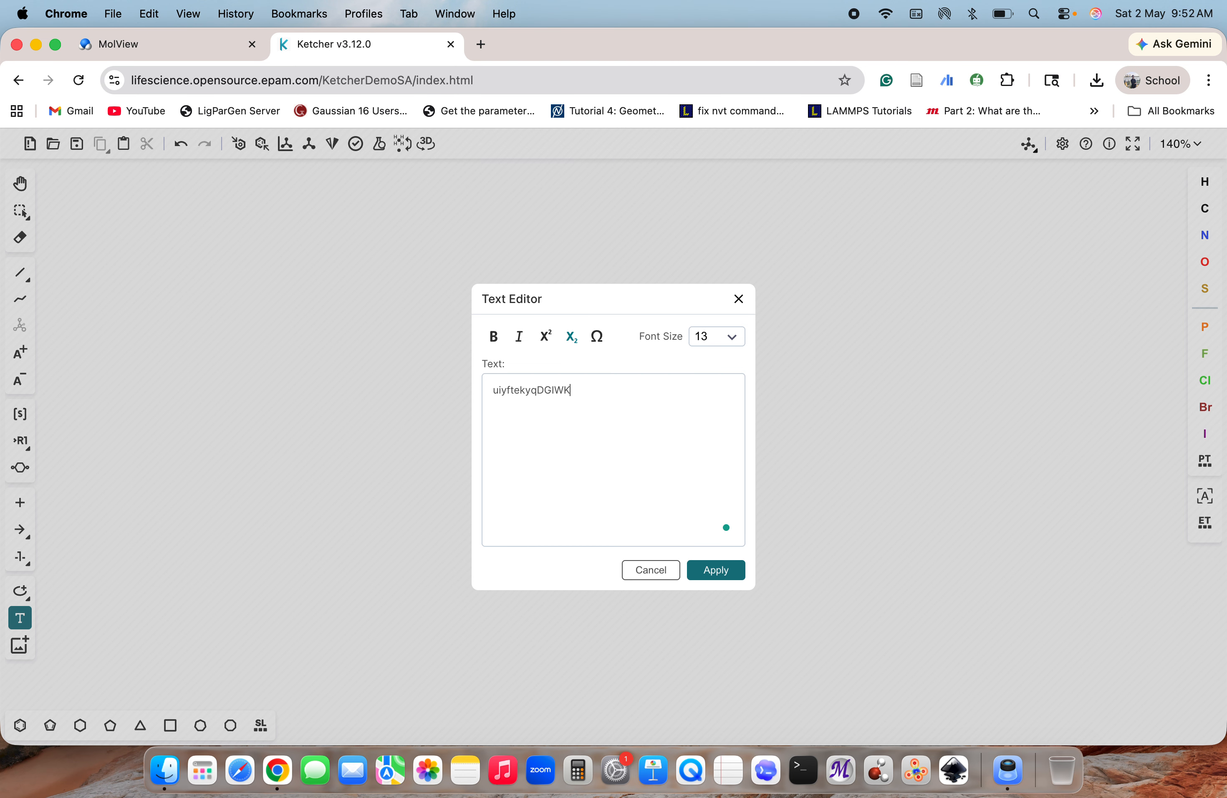
left_click(716, 570)
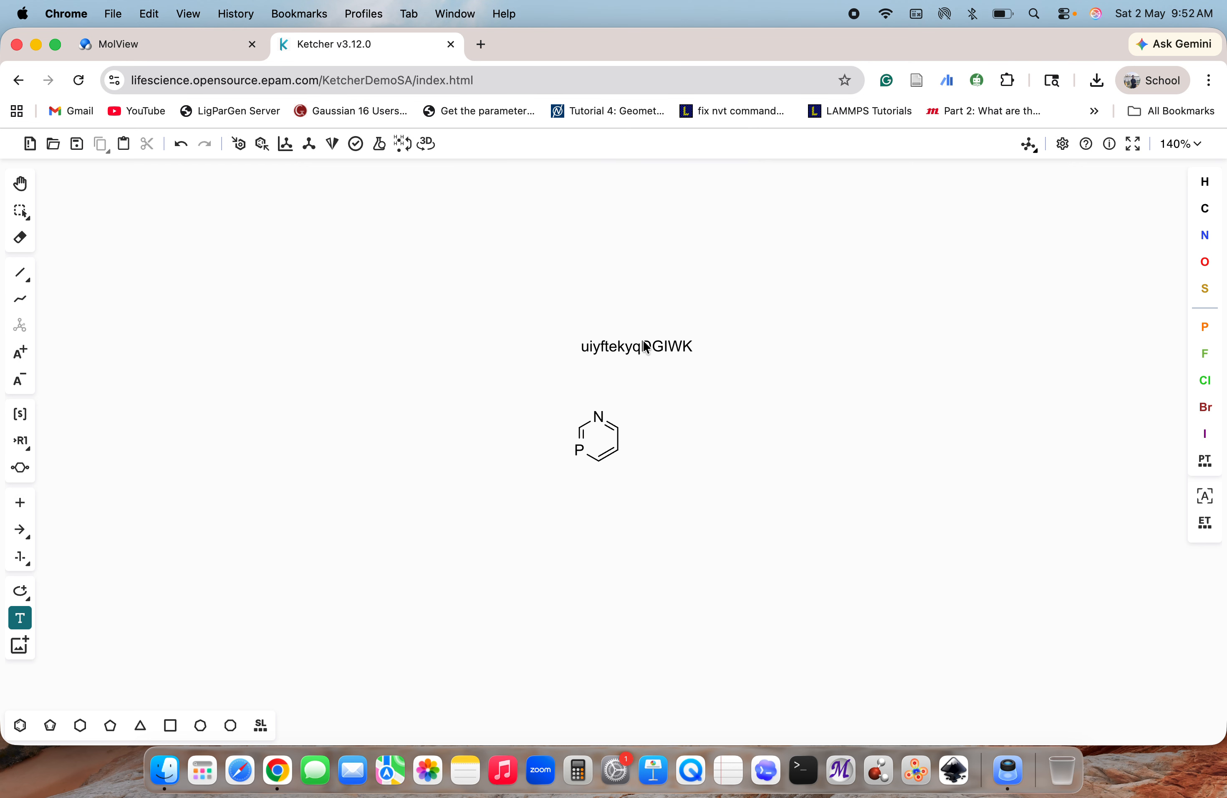
Move the text label down so it sits just above the ring's nitrogen
left_click(637, 378)
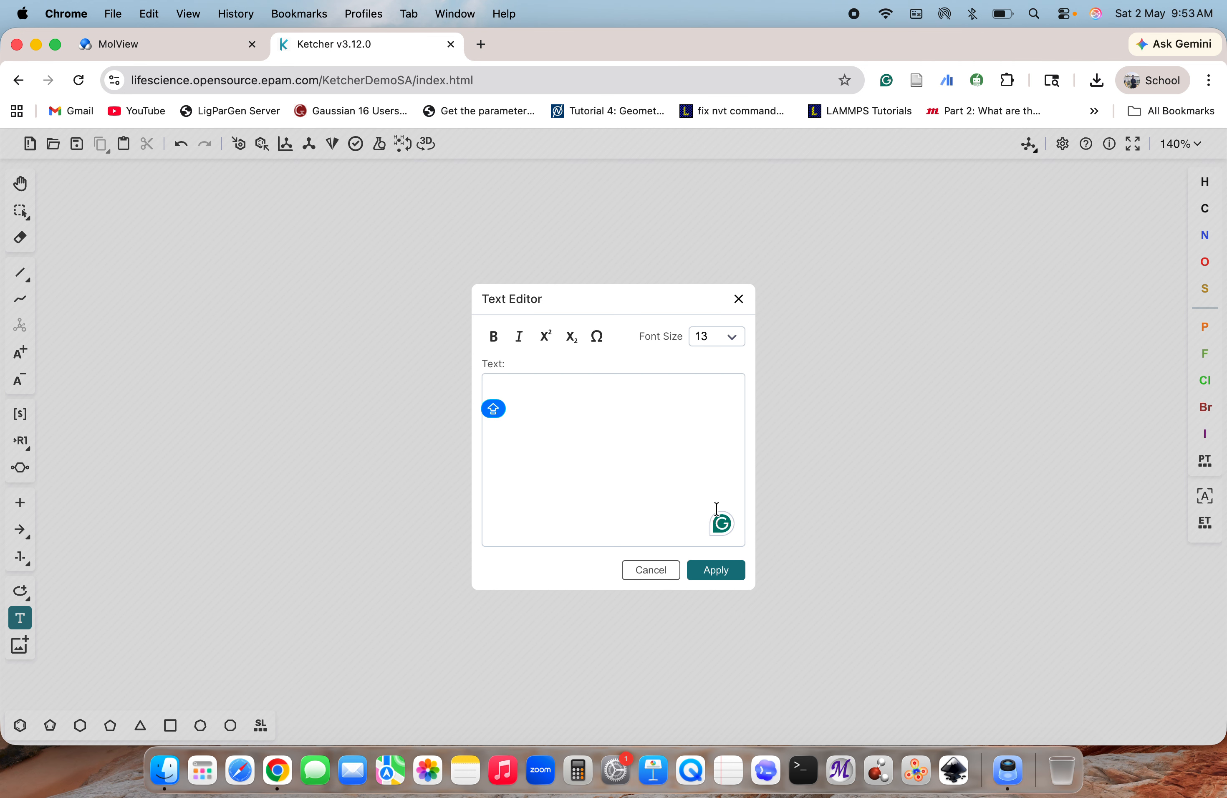
left_click(630, 571)
left_click(628, 341)
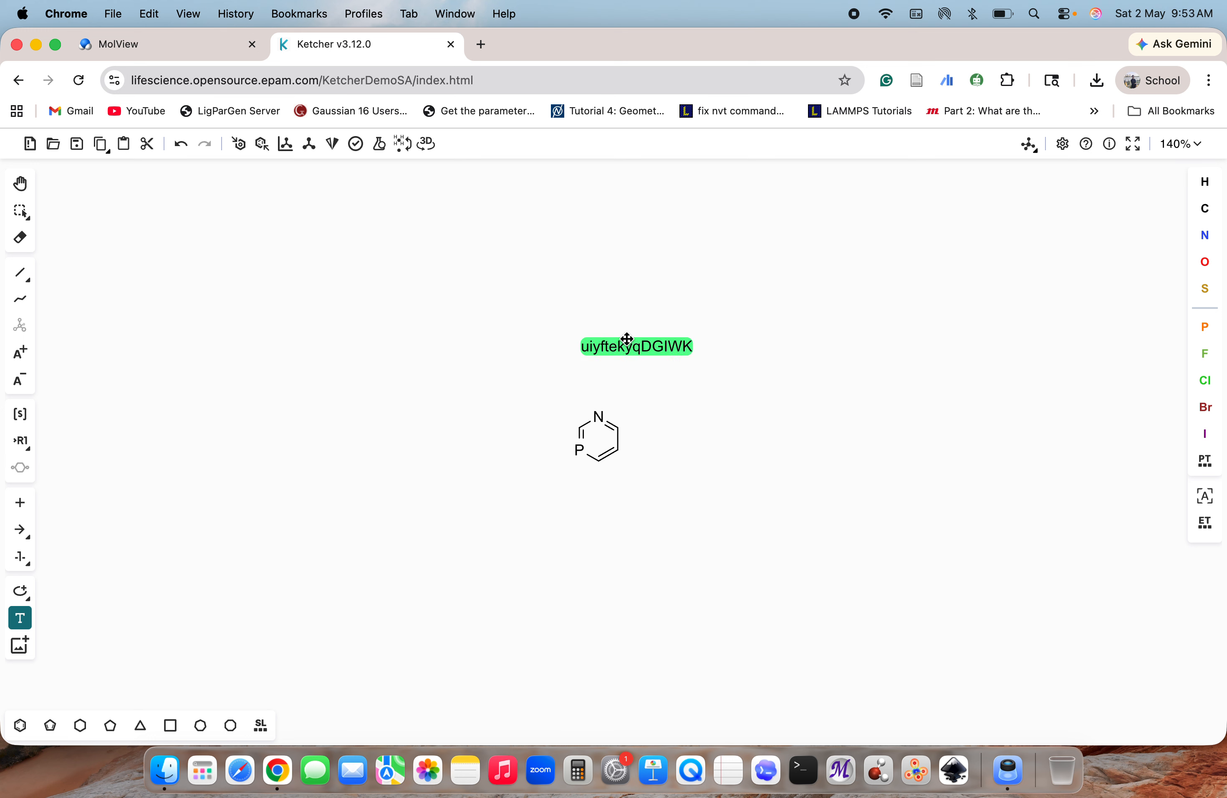
left_click_drag(628, 340, 605, 381)
left_click(359, 446)
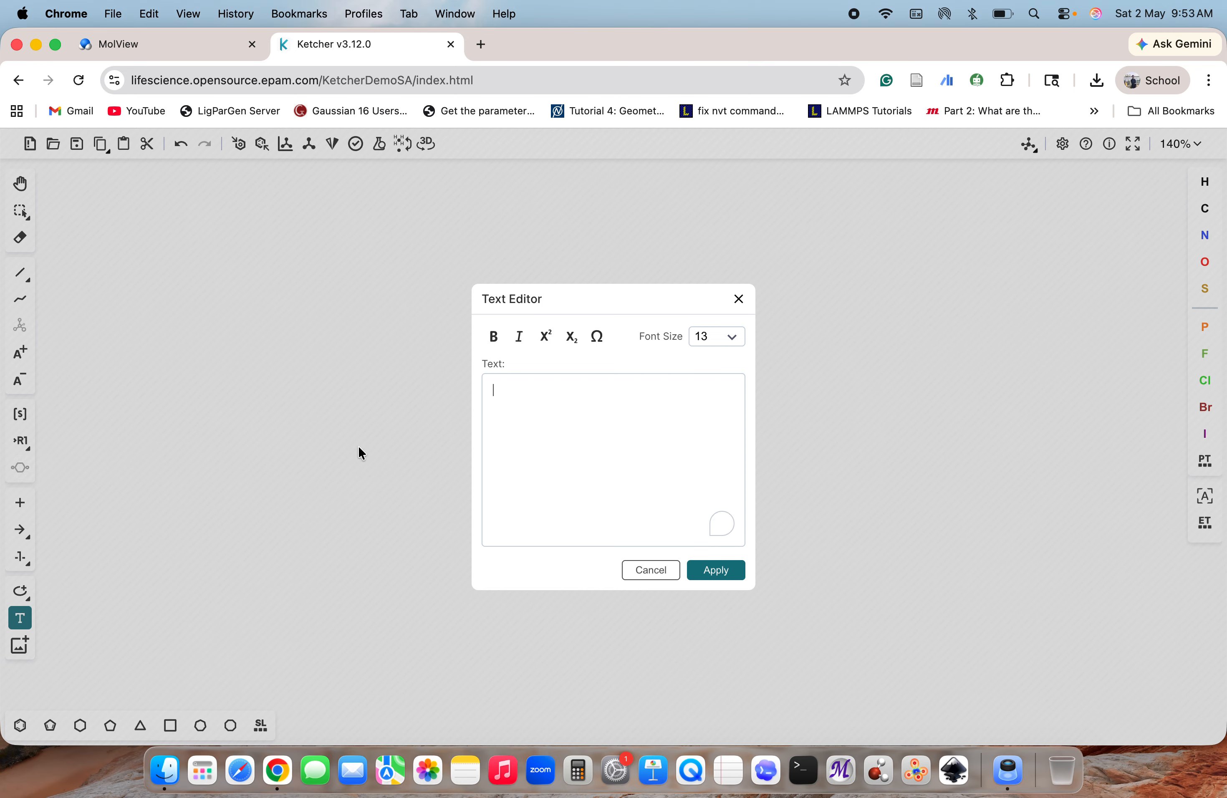
left_click(651, 571)
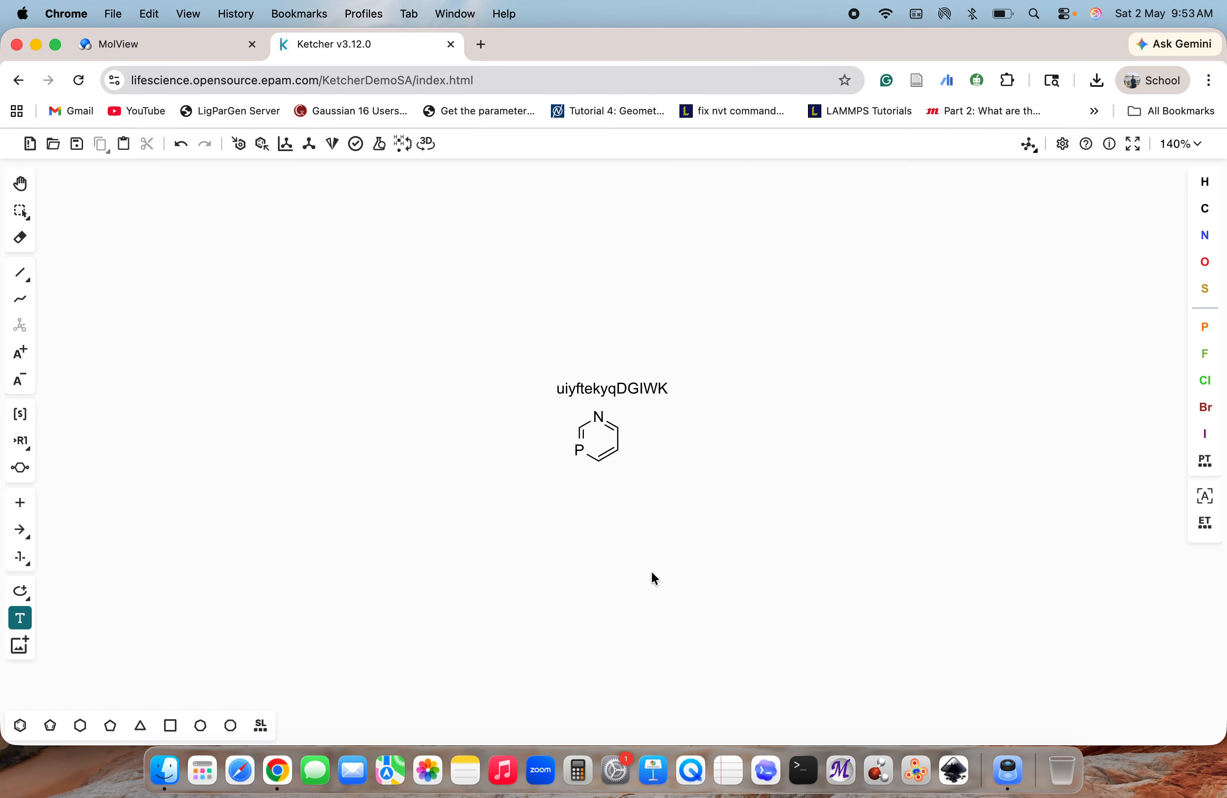
Try to paste the clipboard content onto the canvas
left_click(20, 645)
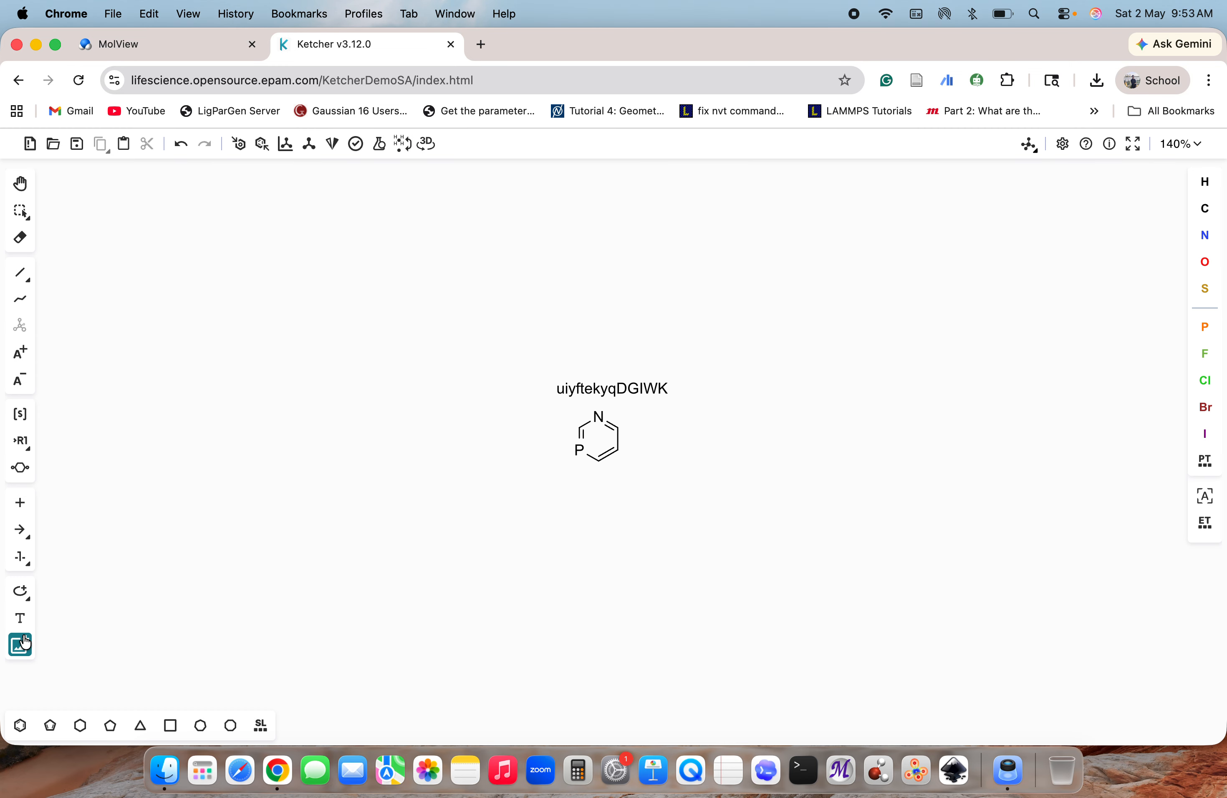
left_click(124, 144)
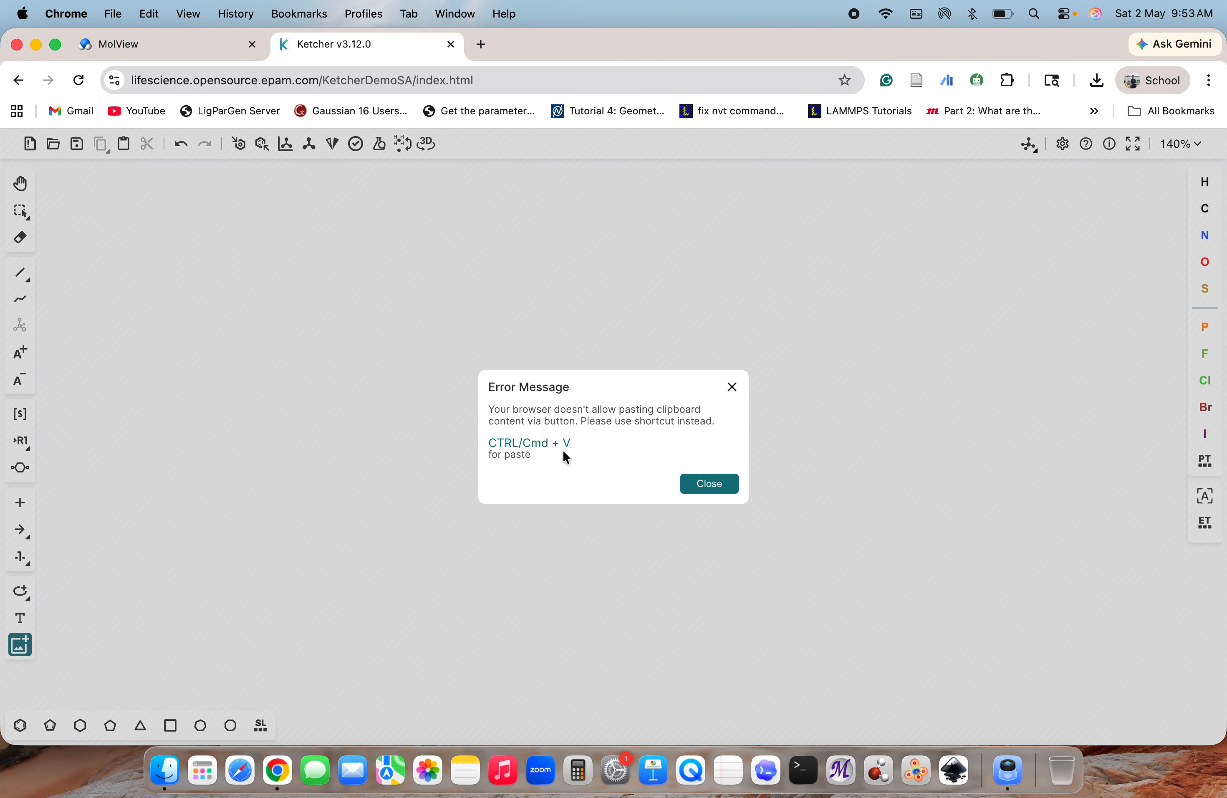
left_click(693, 481)
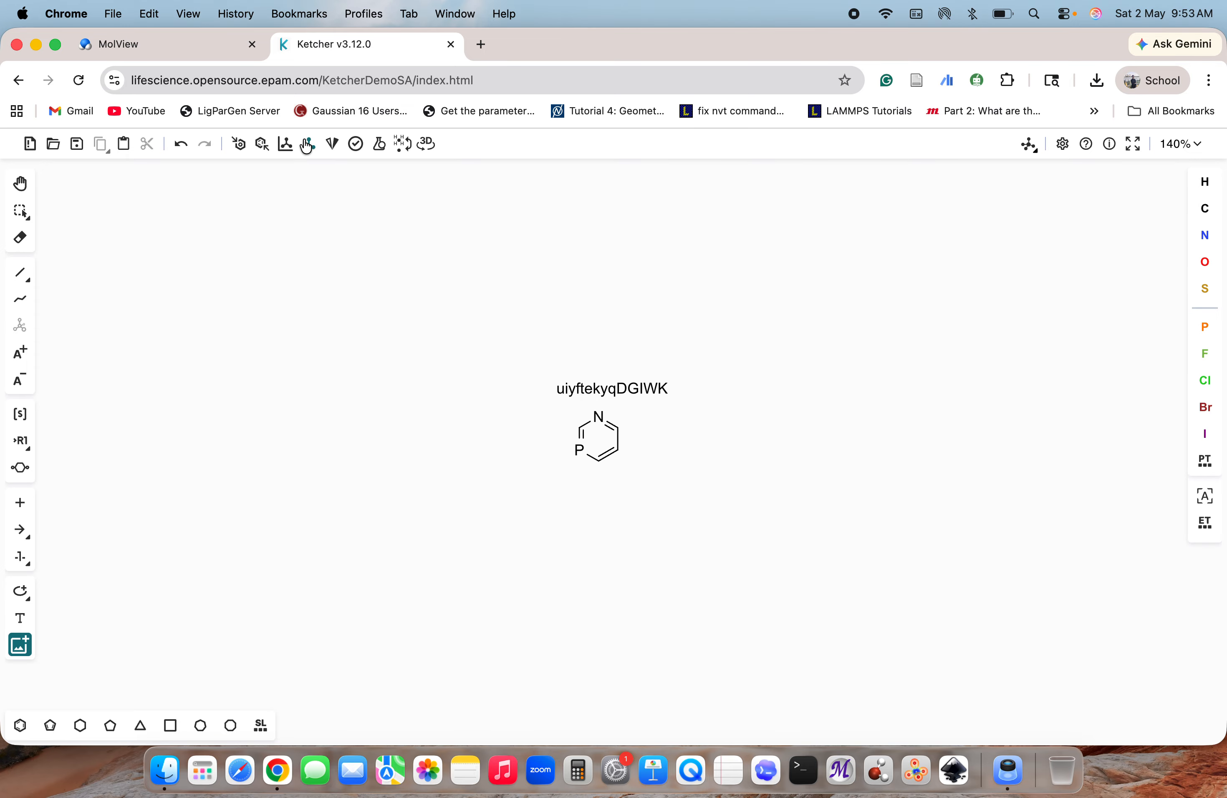
Add explicit hydrogens to the ring and view the calculated formula, molecular weight, exact mass and elemental analysis
left_click(403, 145)
left_click(380, 145)
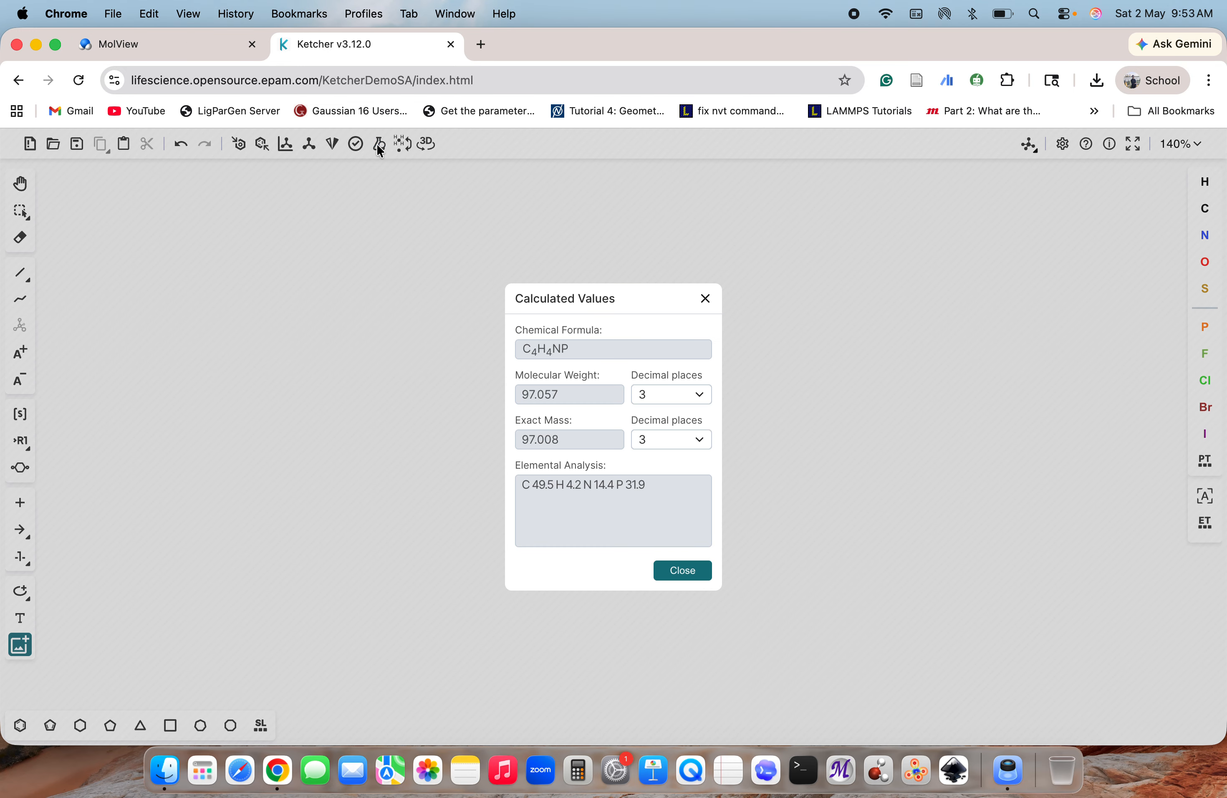
left_click(668, 570)
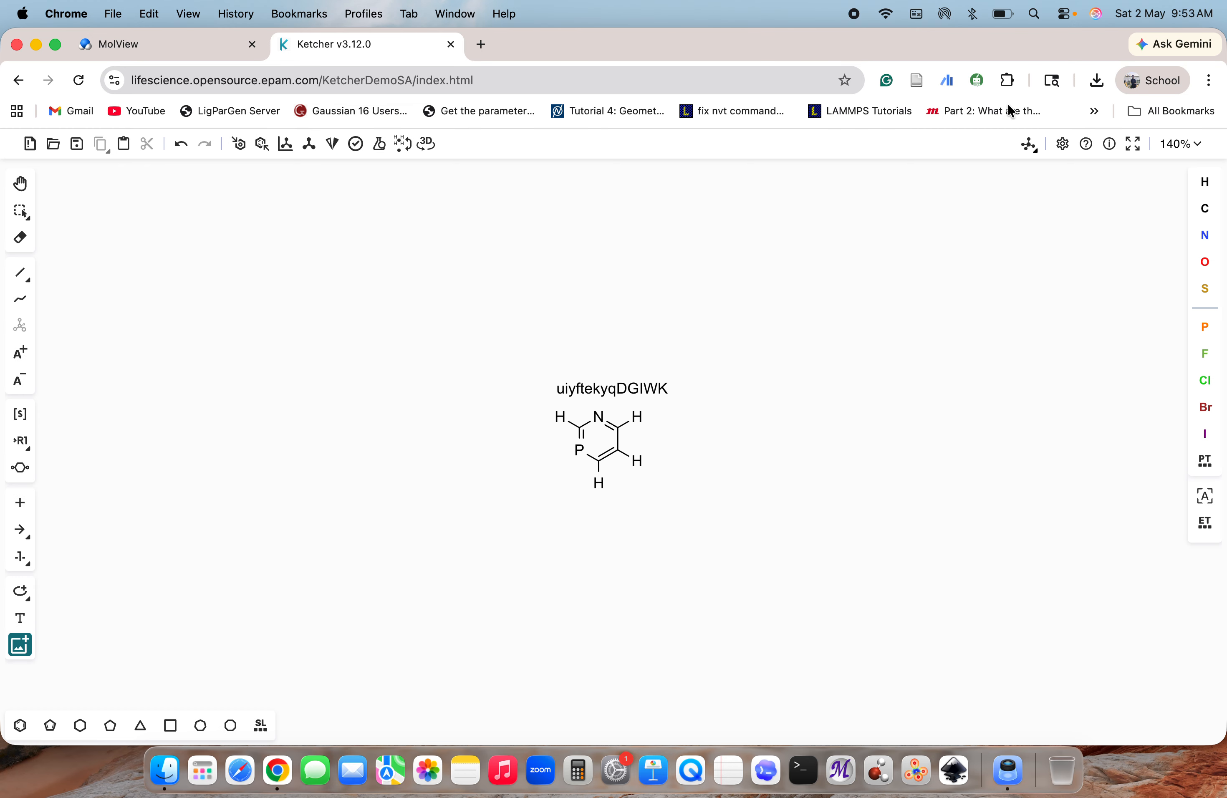
Switch to Macromolecules mode and mark the D-1Nal monomer in the peptide library as a favourite
left_click(1027, 144)
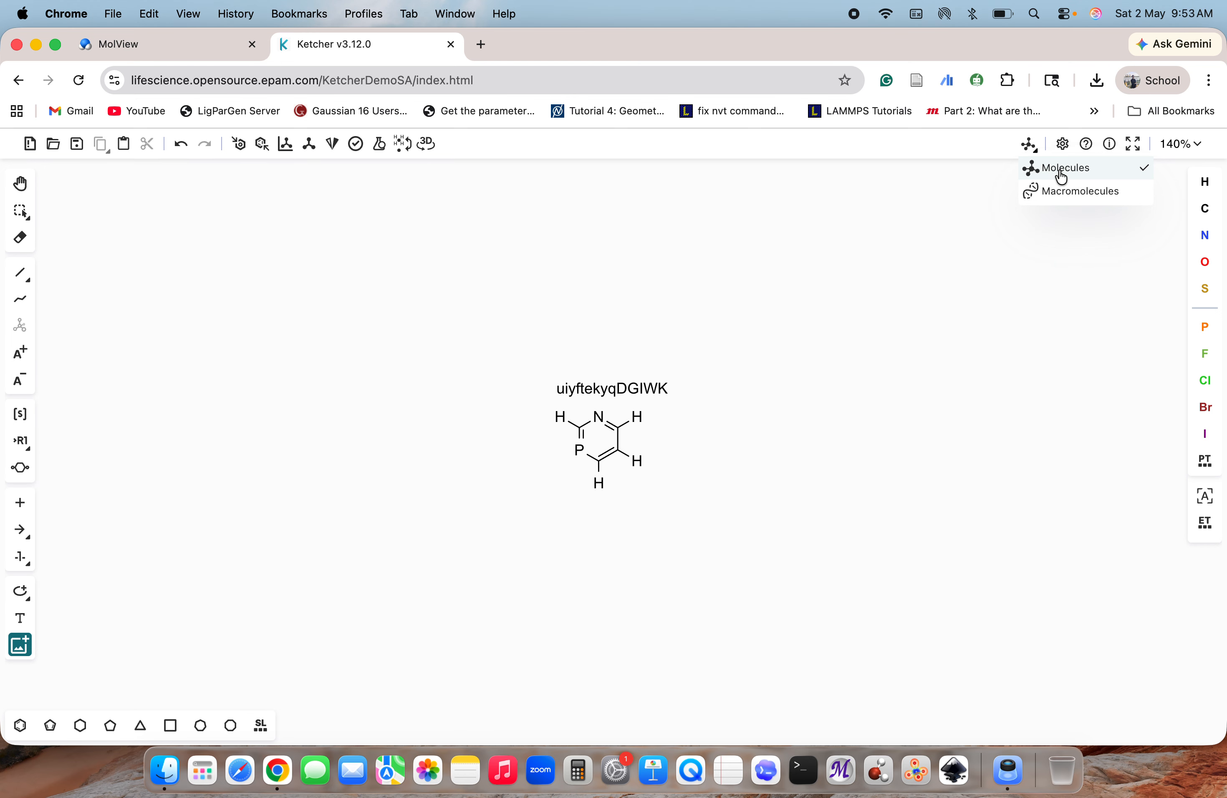
left_click(1070, 194)
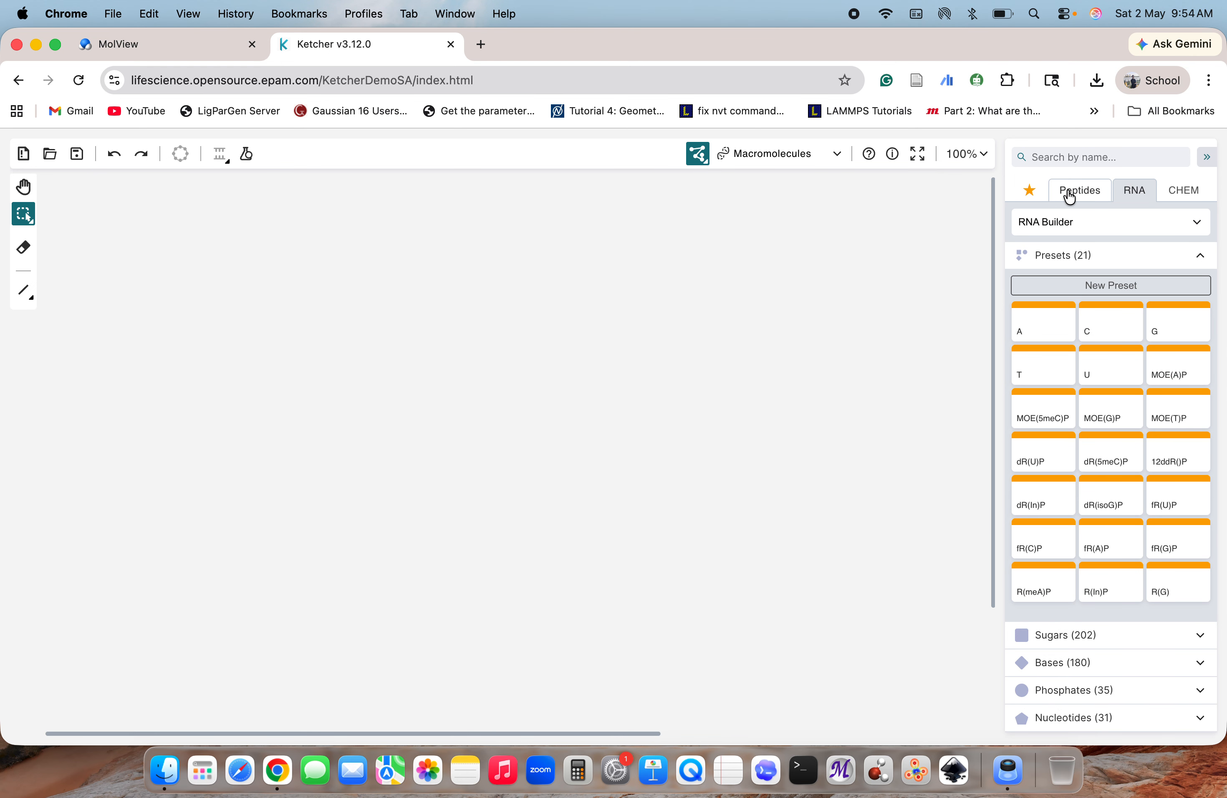
left_click(1078, 193)
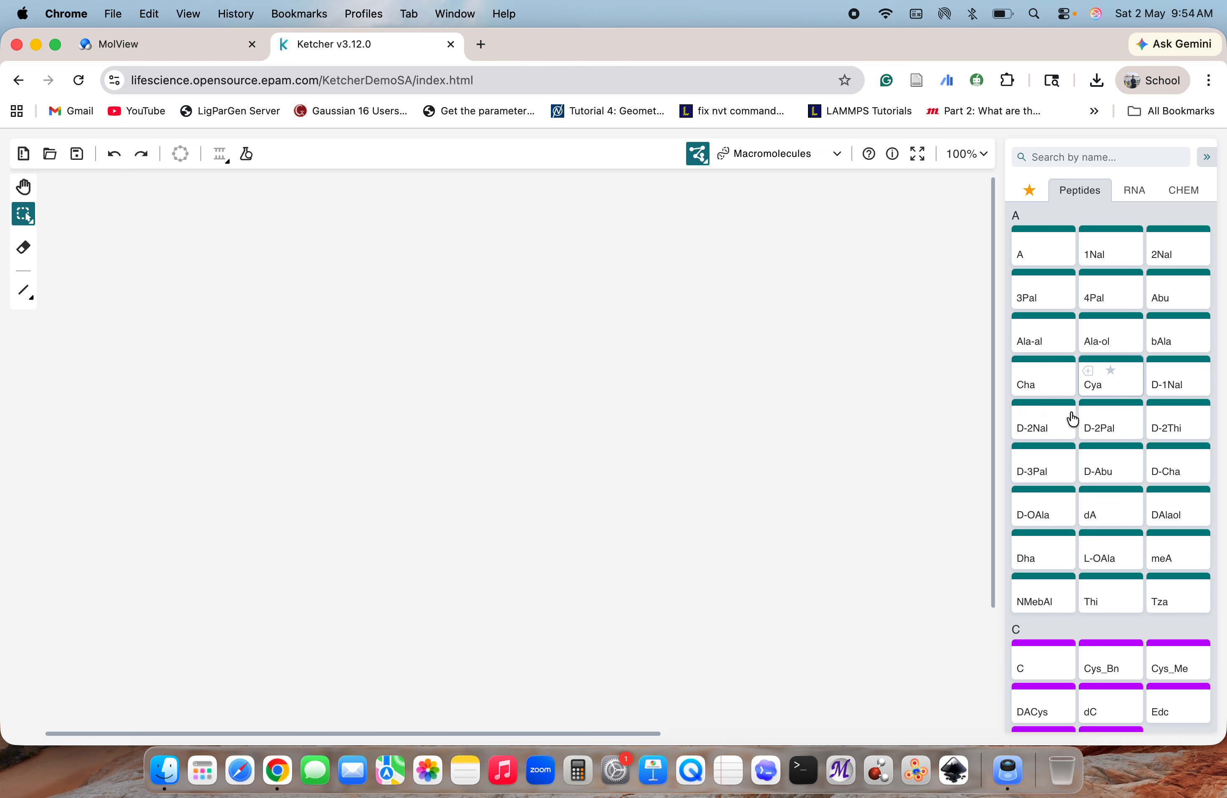
mouse_move(1107, 384)
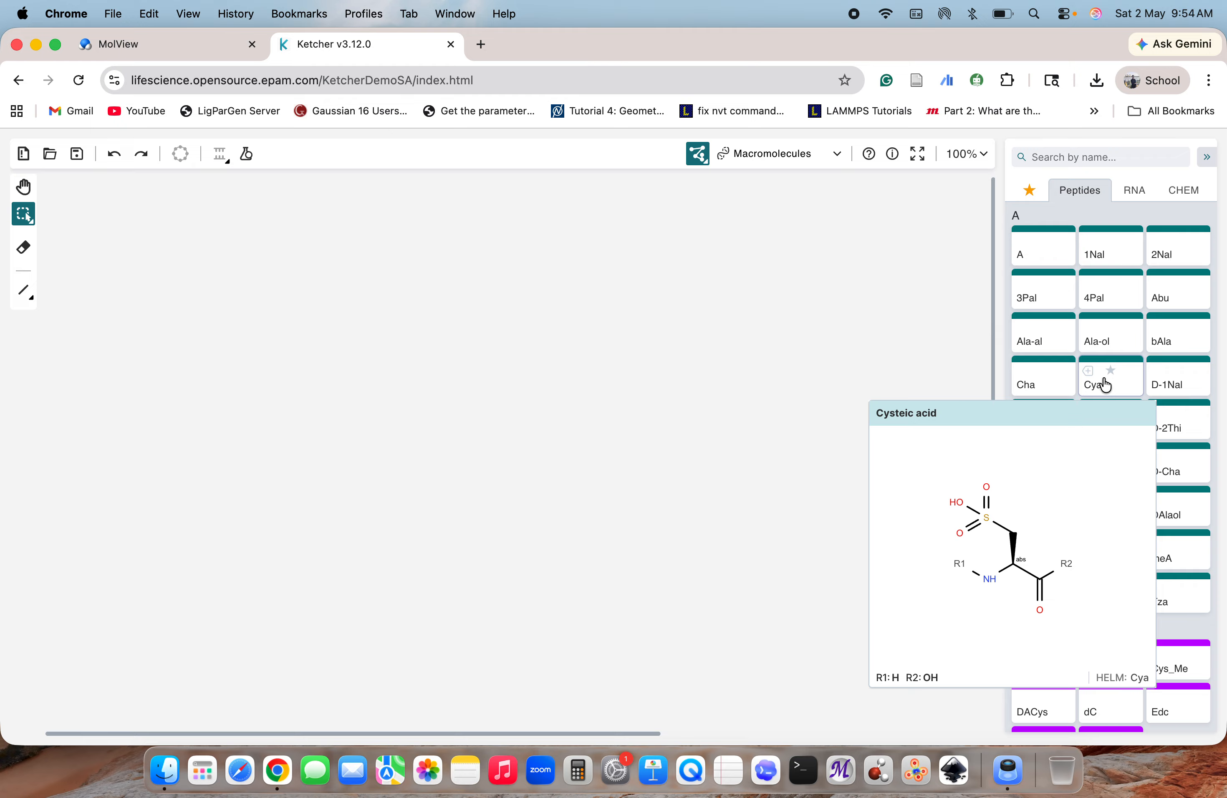
mouse_move(1176, 382)
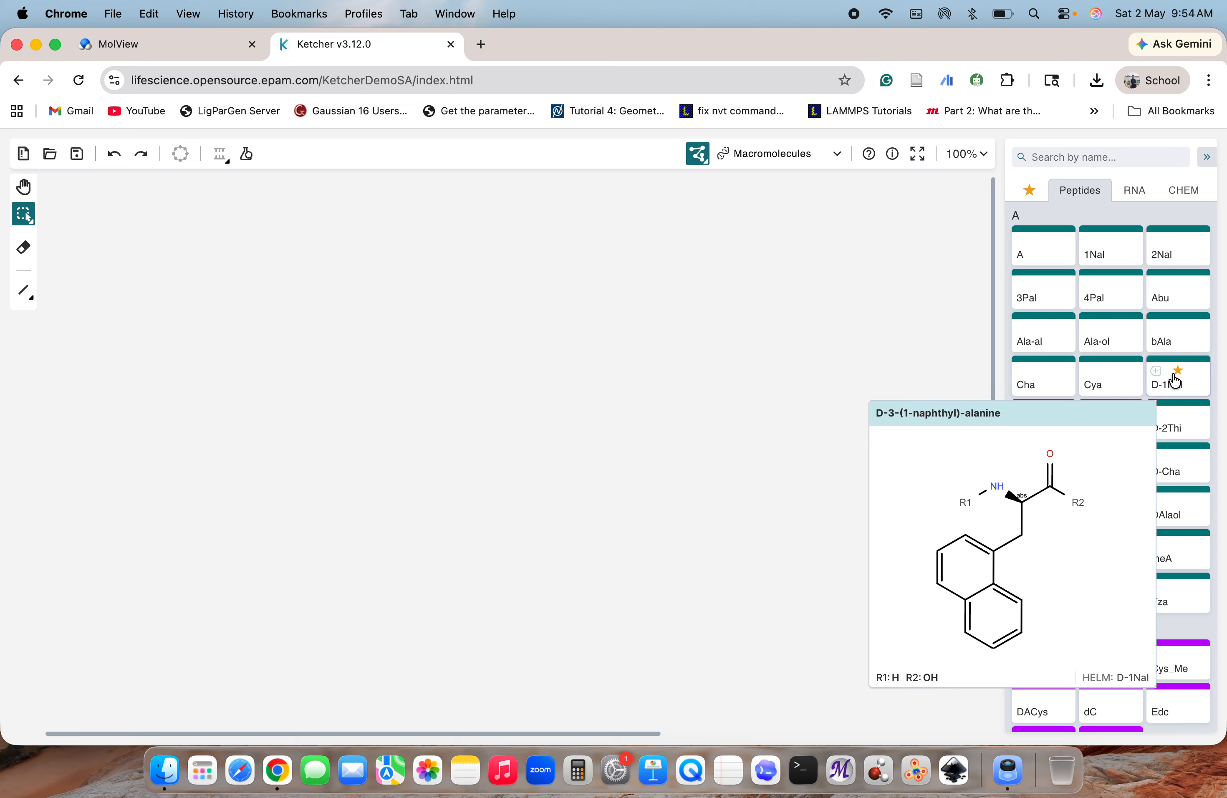
Display the RNA library and load the fR(A)P preset followed by the T preset into RNA Builder
left_click(1133, 190)
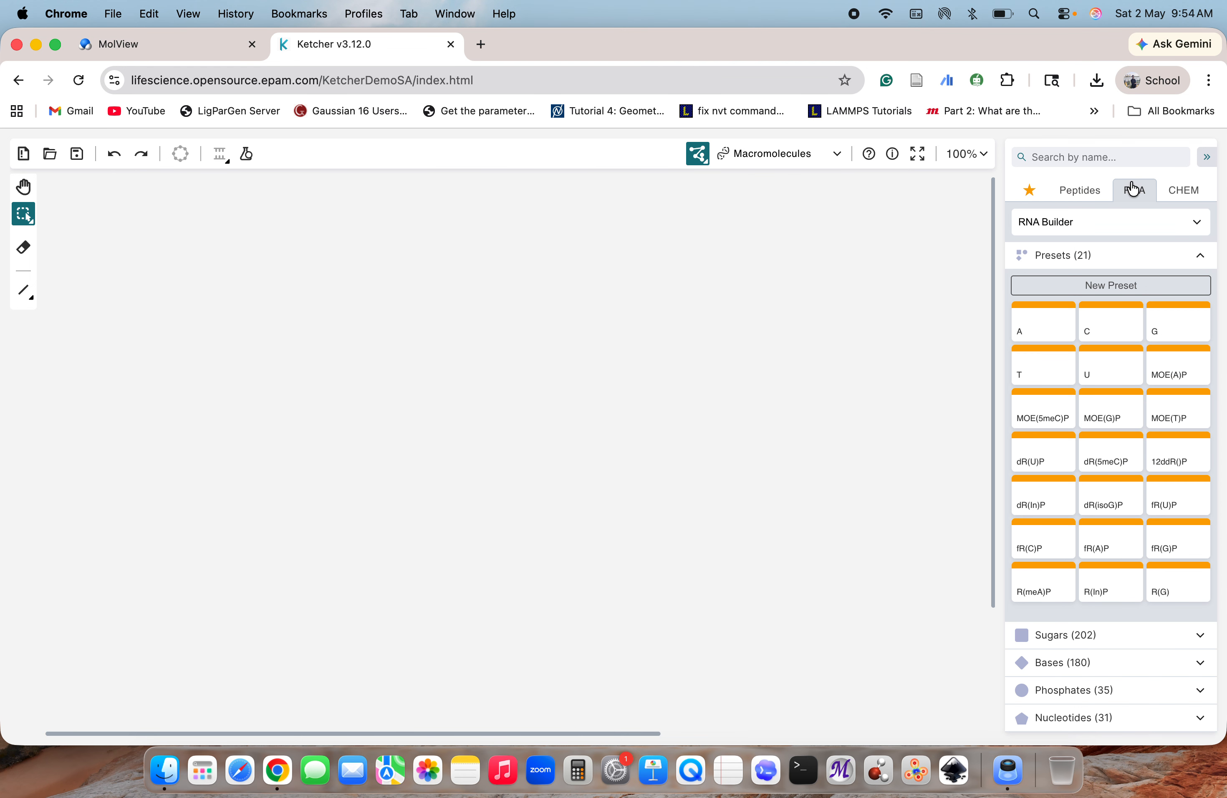
left_click(1109, 549)
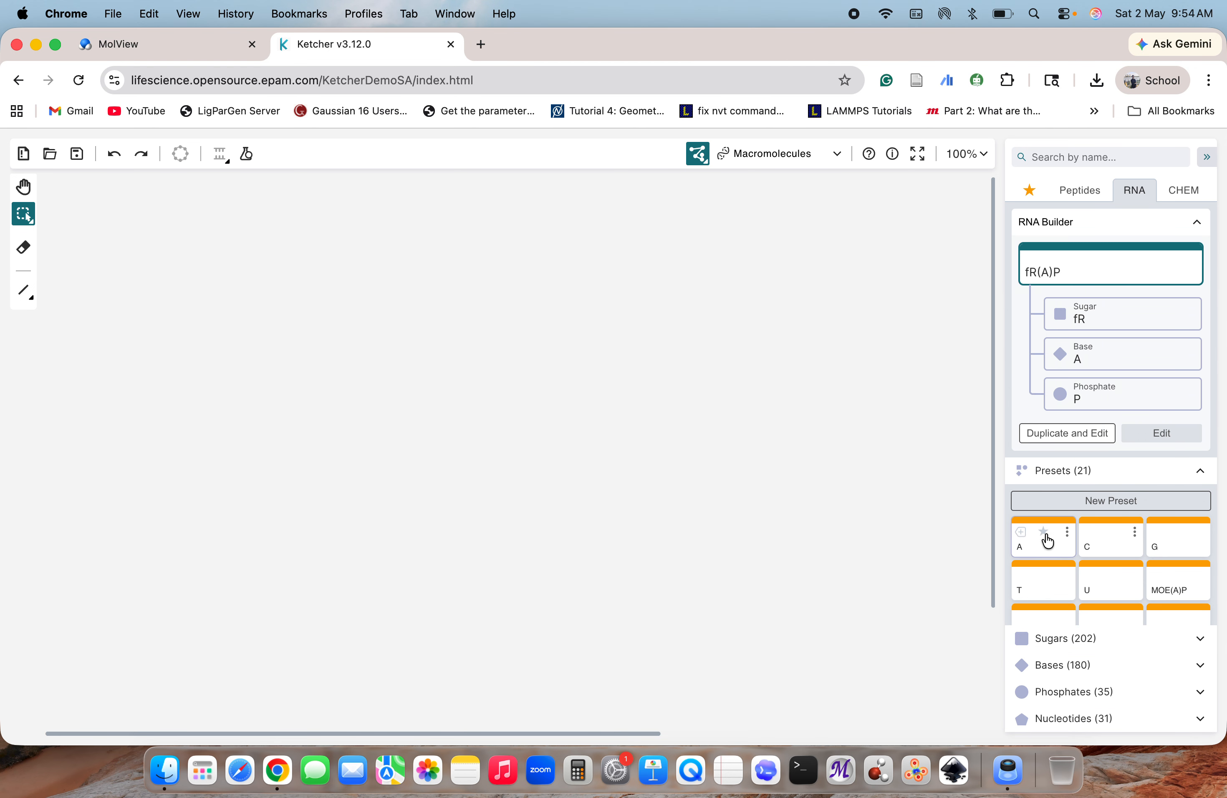
left_click(1043, 533)
left_click(1050, 595)
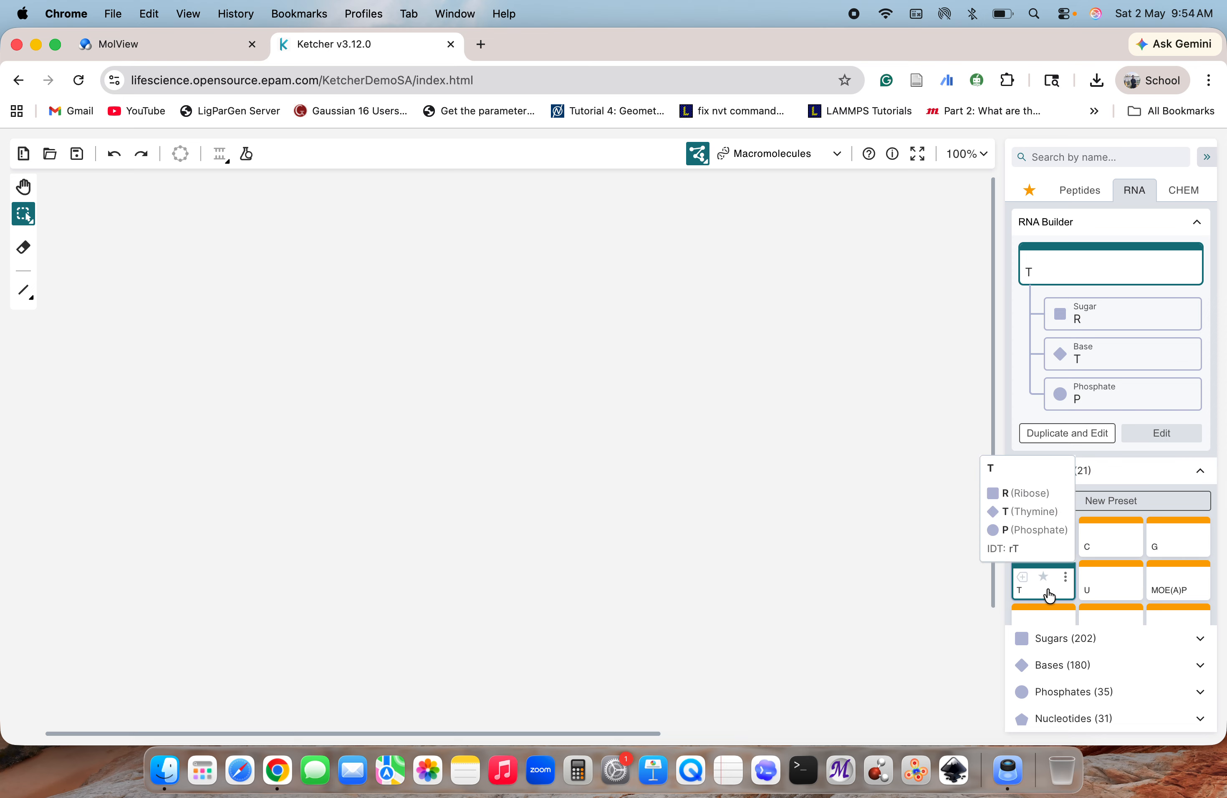
Expand the Sugars group in the RNA library and collapse RNA Builder to browse the sugar monomers
left_click(1073, 646)
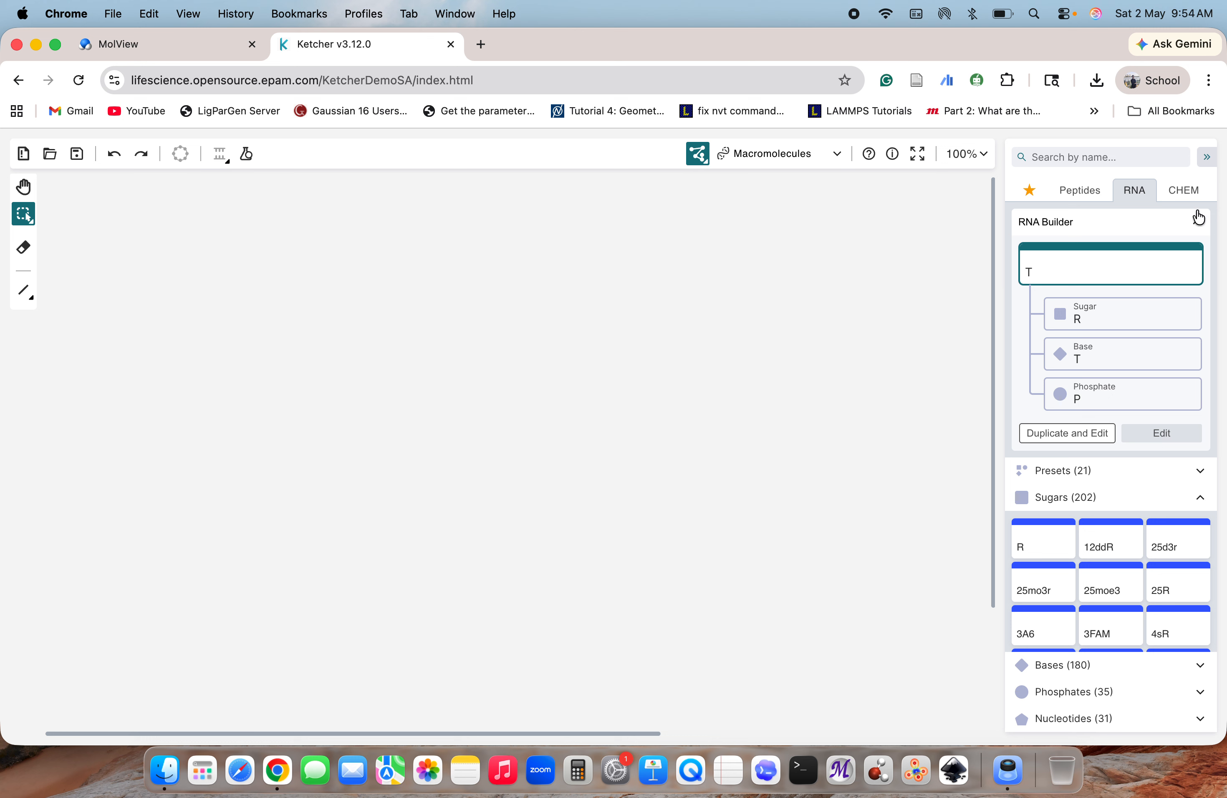
left_click(1200, 218)
mouse_move(1110, 541)
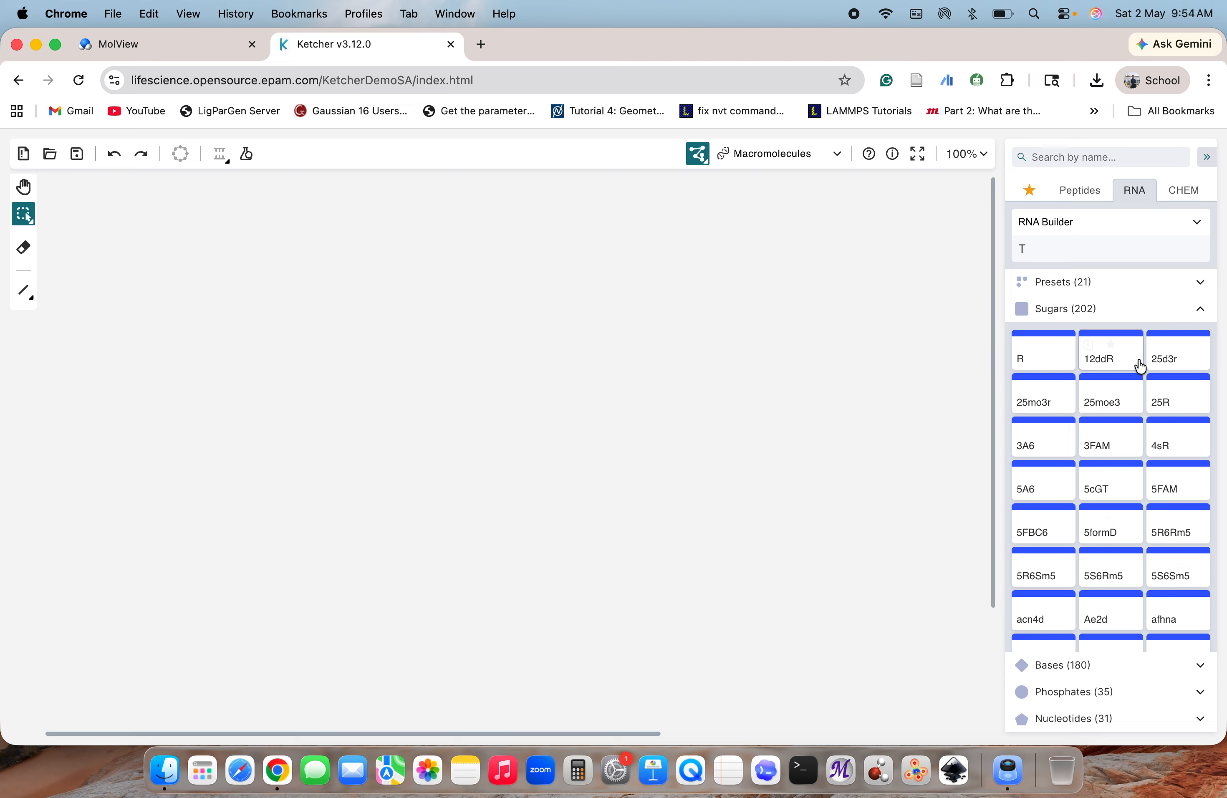
Mark the 5BioT monomer in the CHEM library as a favourite and add the 3BioT monomer to the canvas
left_click(1194, 201)
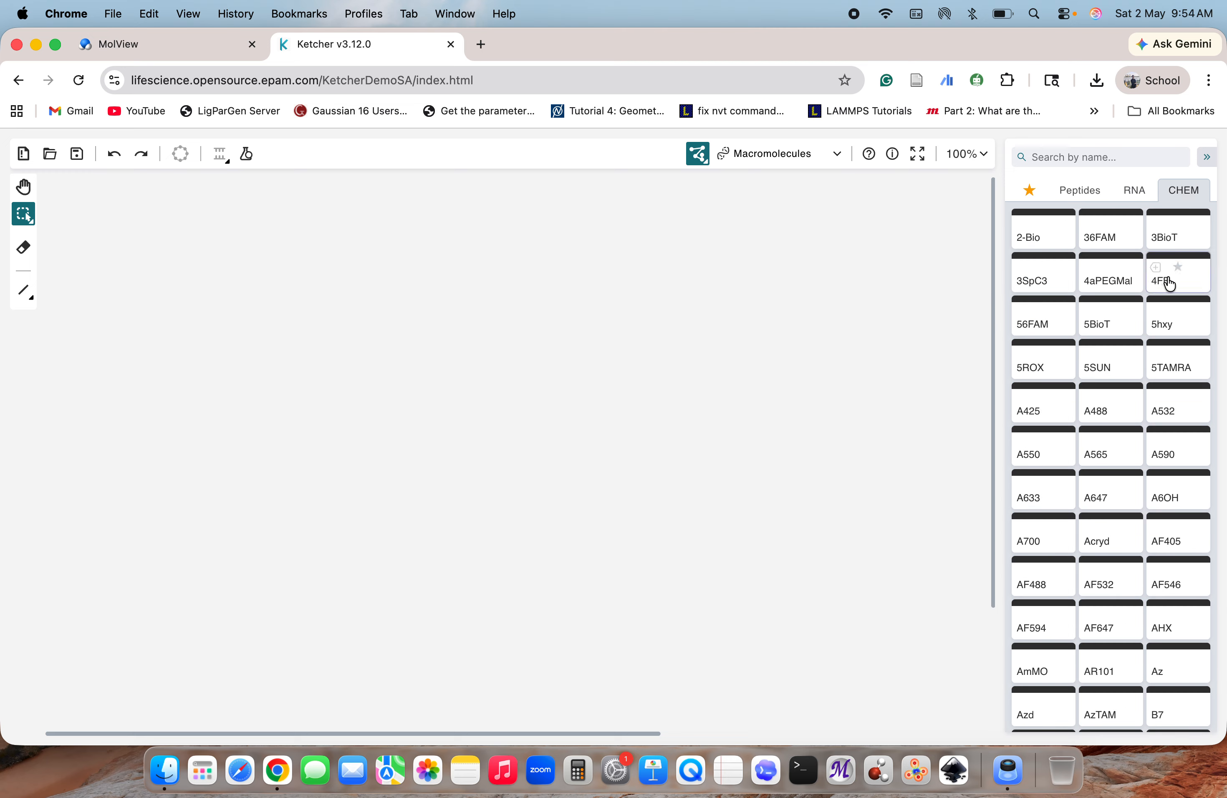
mouse_move(1169, 283)
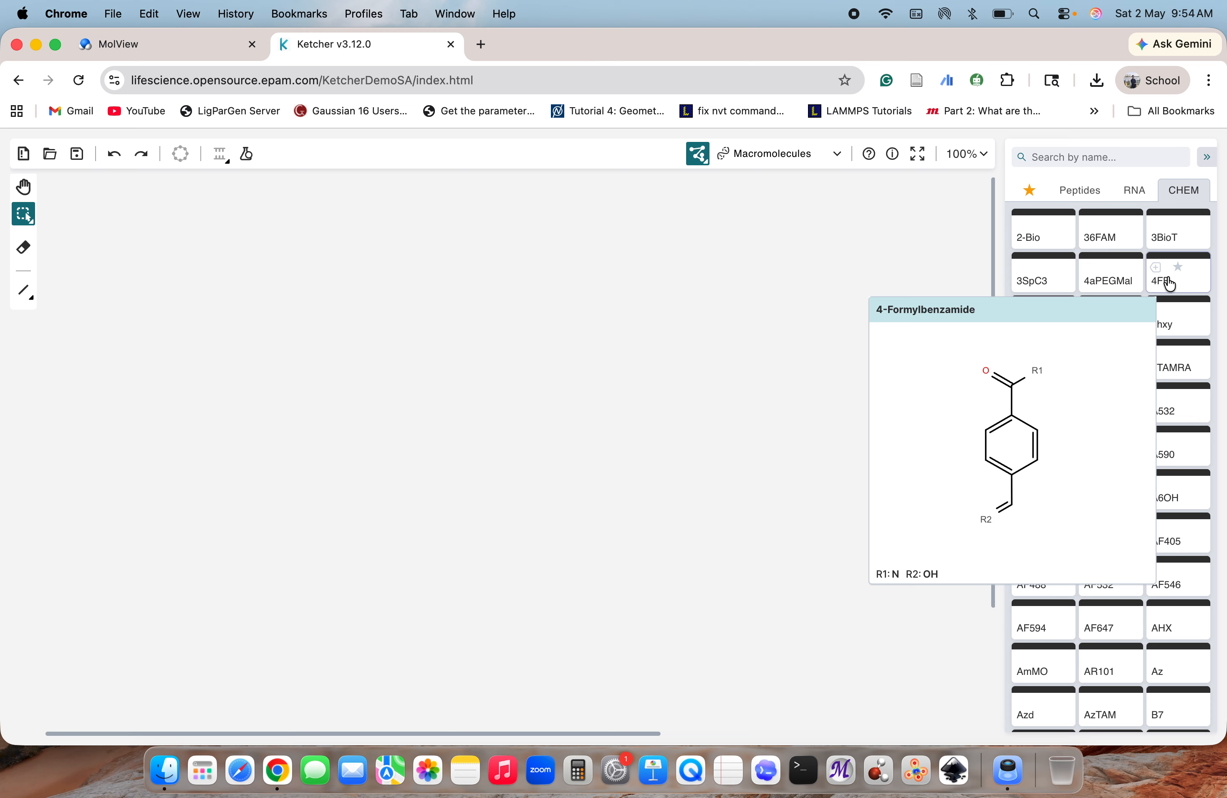
mouse_move(1115, 282)
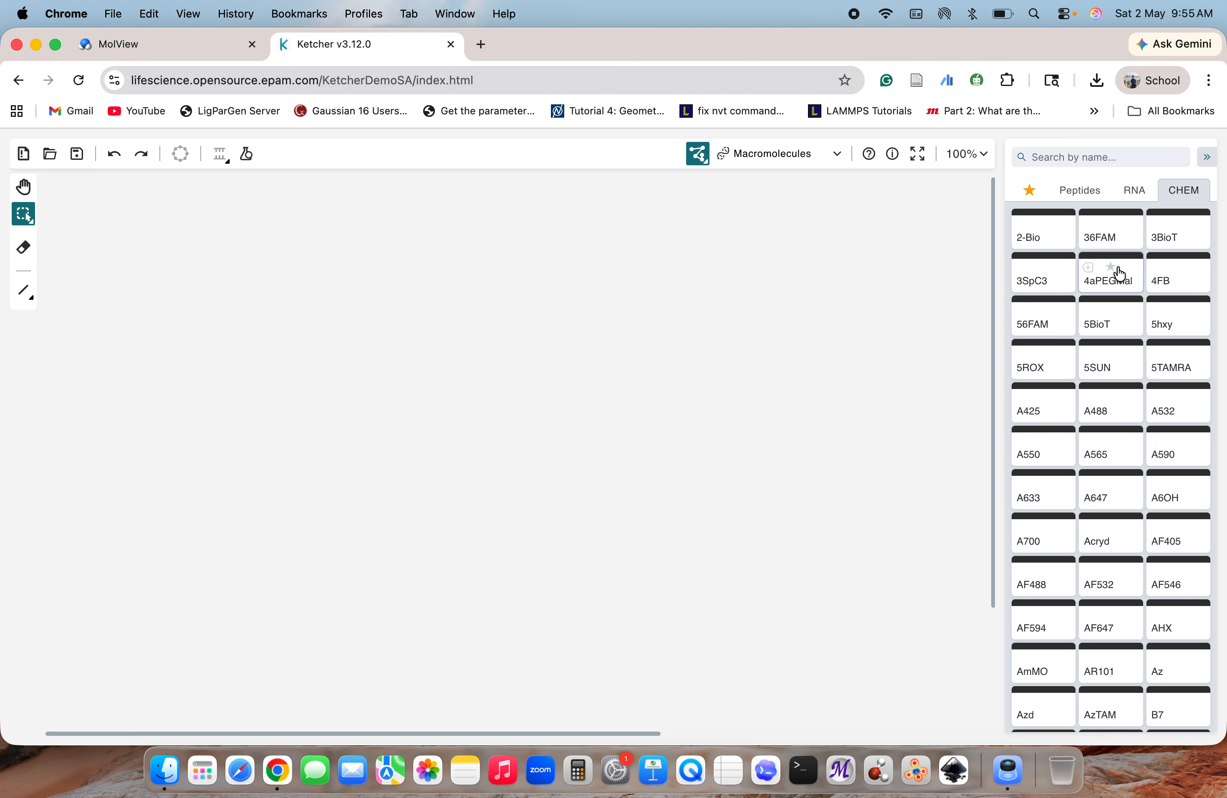
mouse_move(1114, 315)
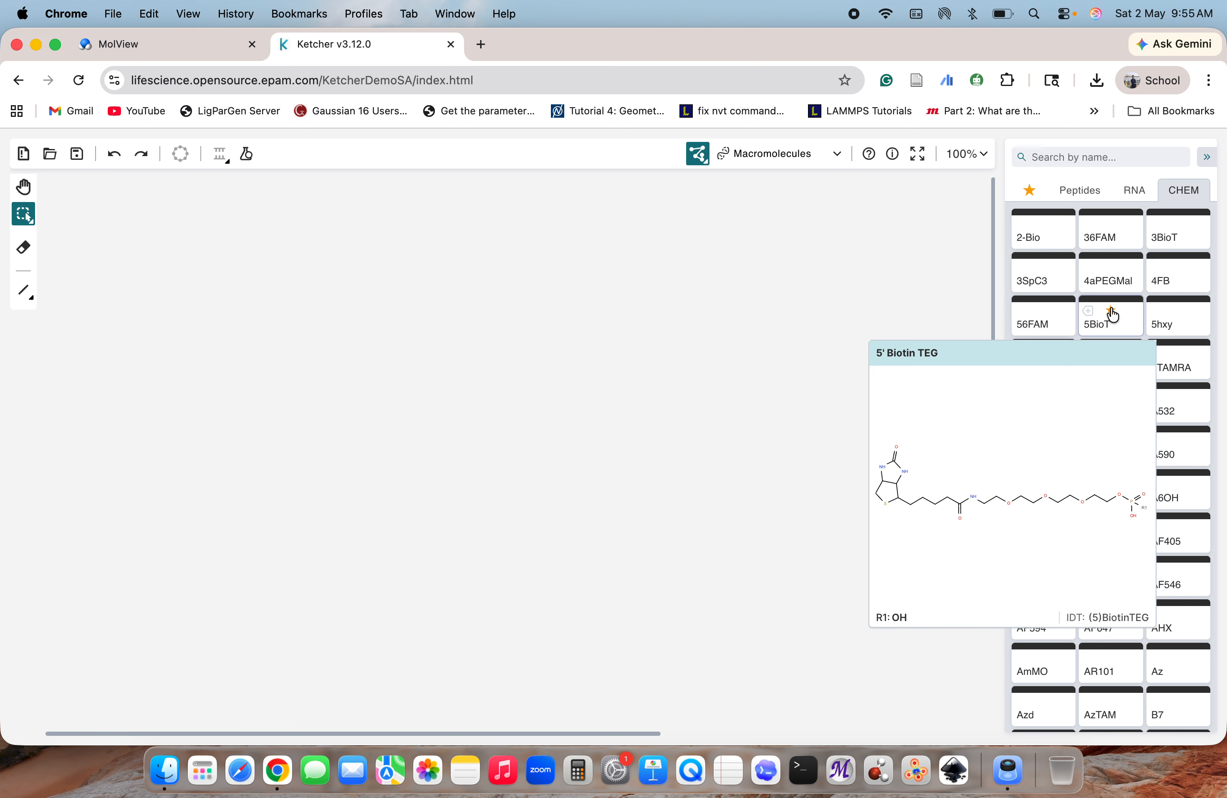
left_click(1159, 230)
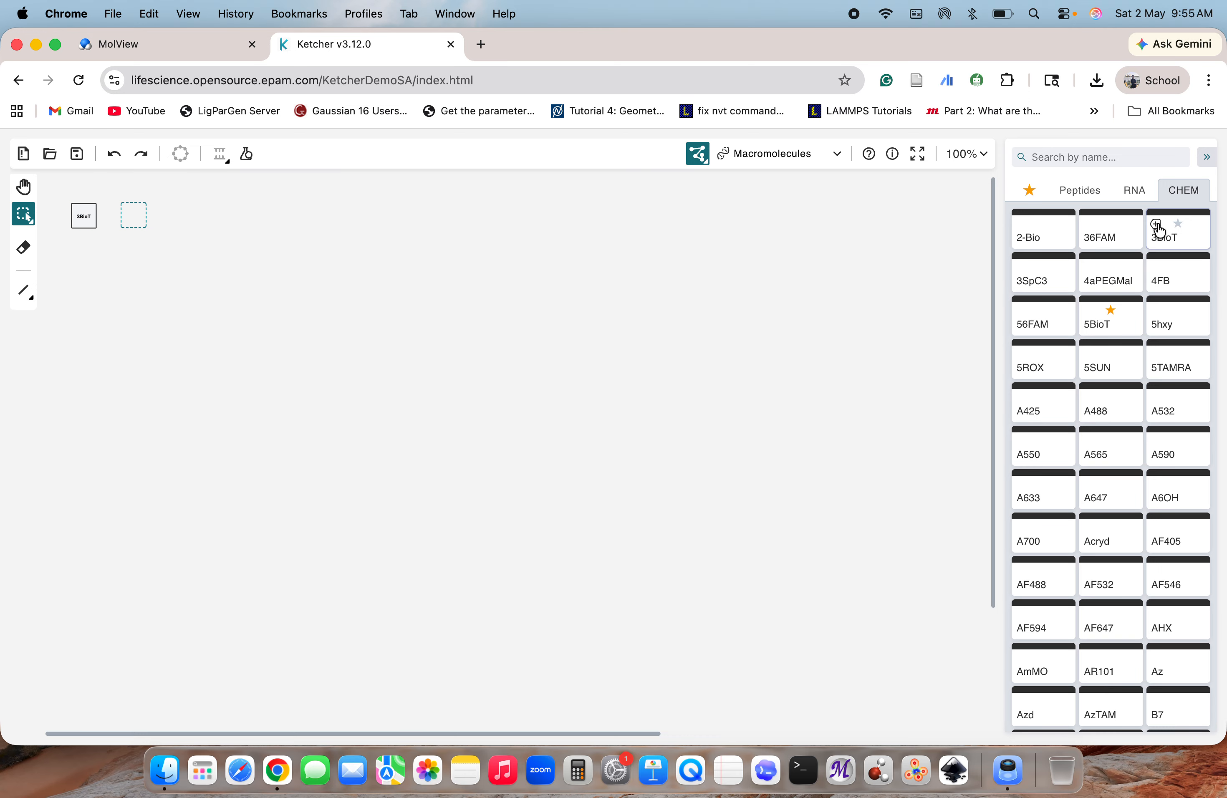
mouse_move(89, 218)
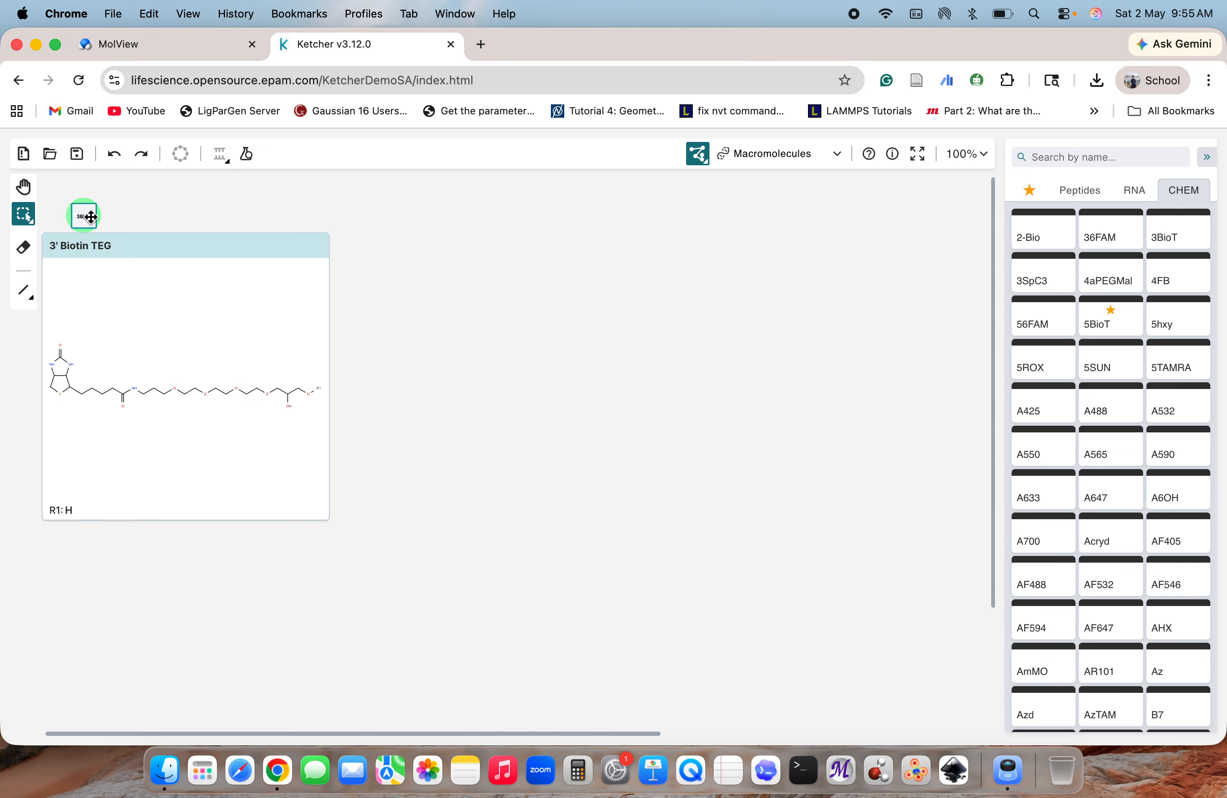
Open the Save Structure dialog and preview the structure in SVG Document format
left_click(78, 157)
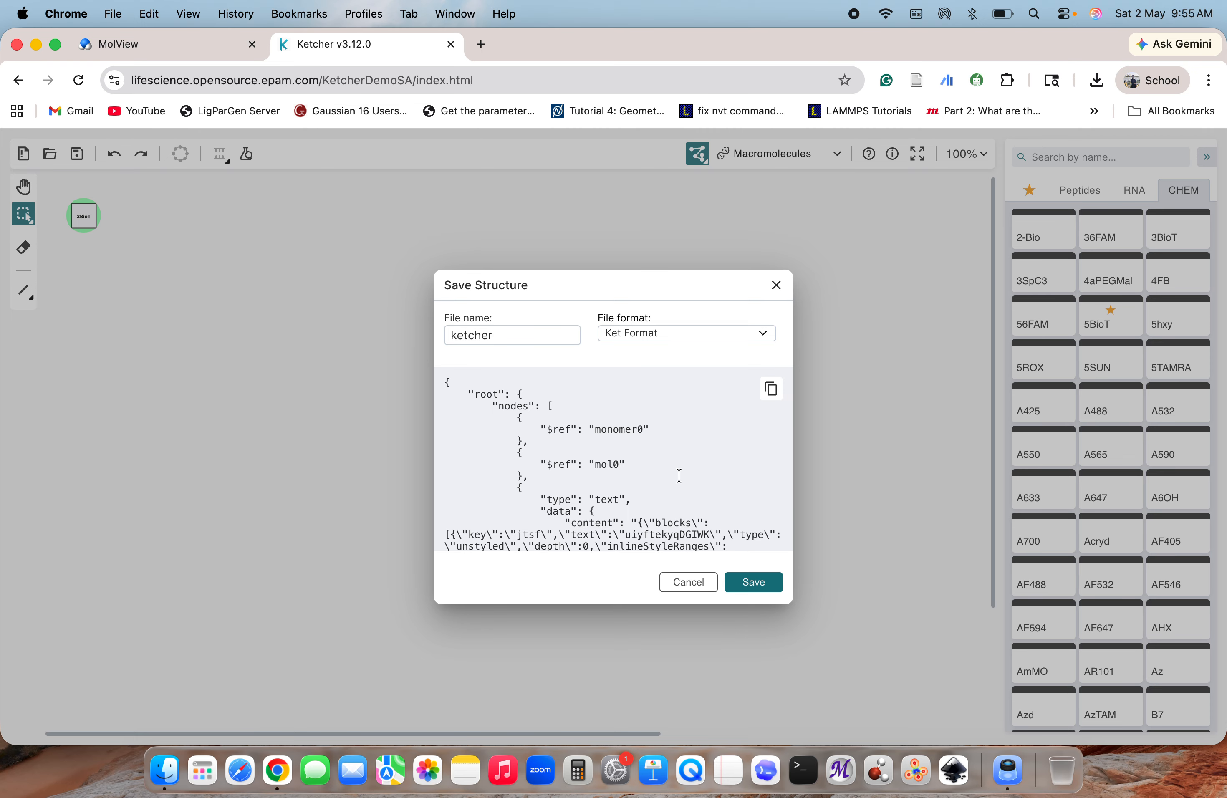
left_click(663, 338)
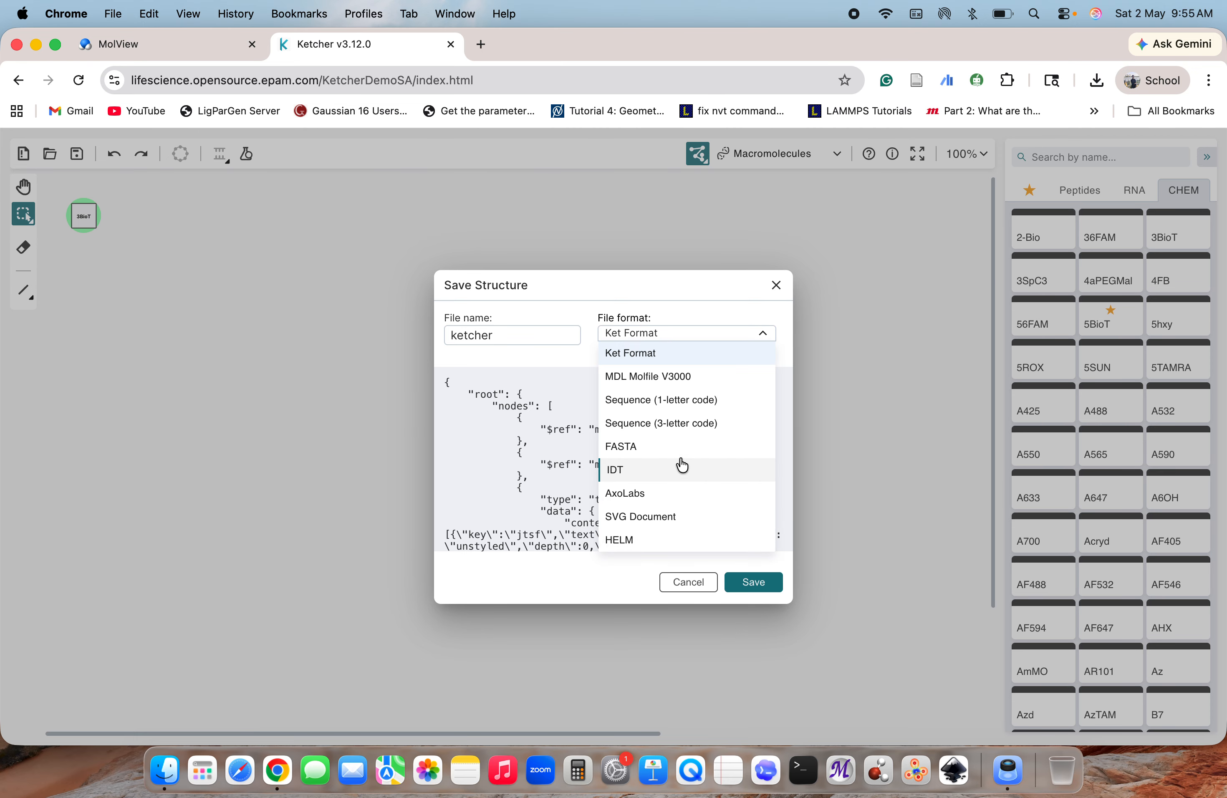
left_click(660, 516)
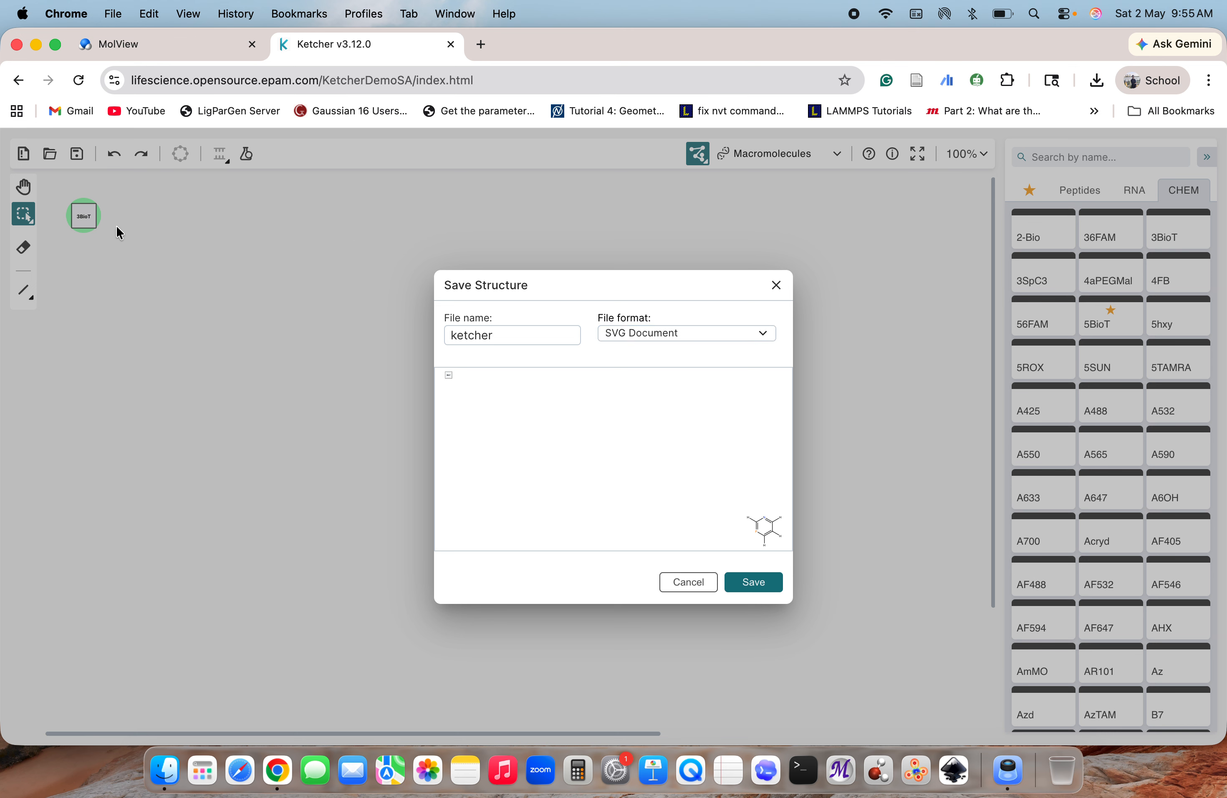
Try the MDL Molfile V3000 and Sequence (1-letter code) file formats for saving the structure
left_click(682, 335)
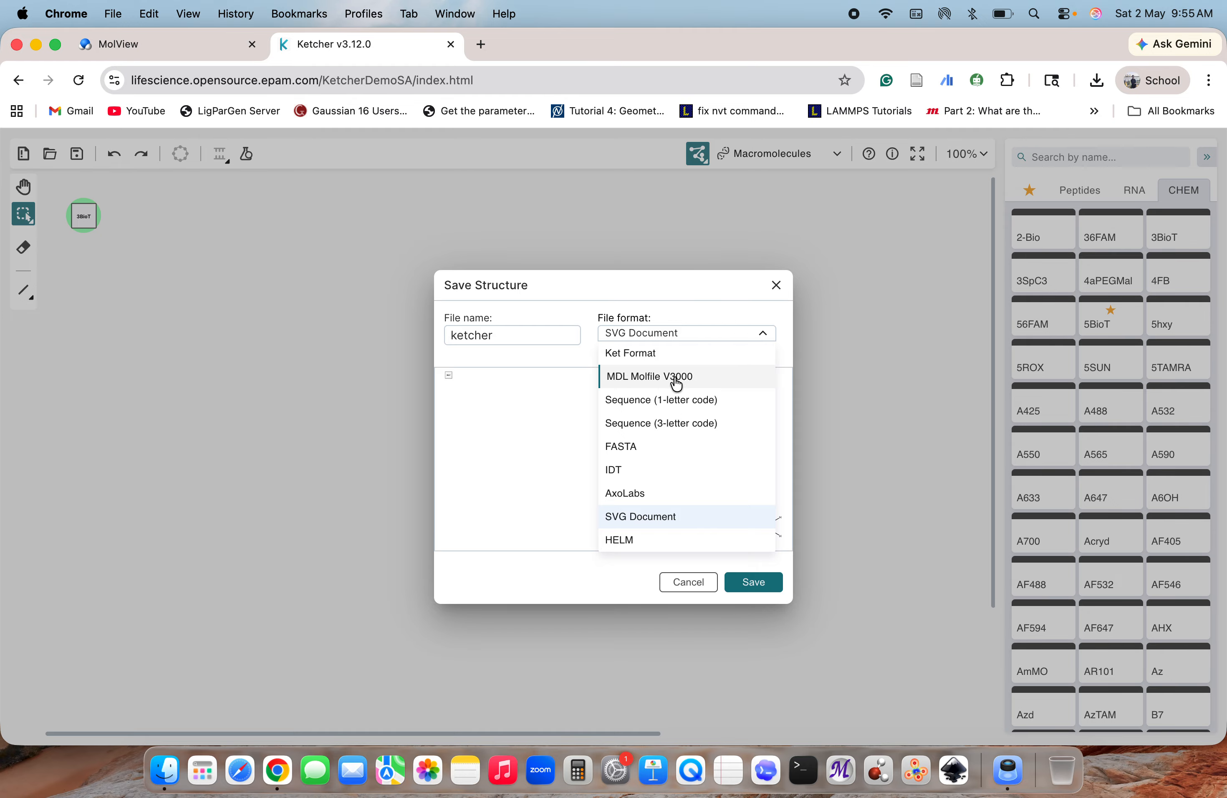
left_click(676, 378)
left_click(690, 334)
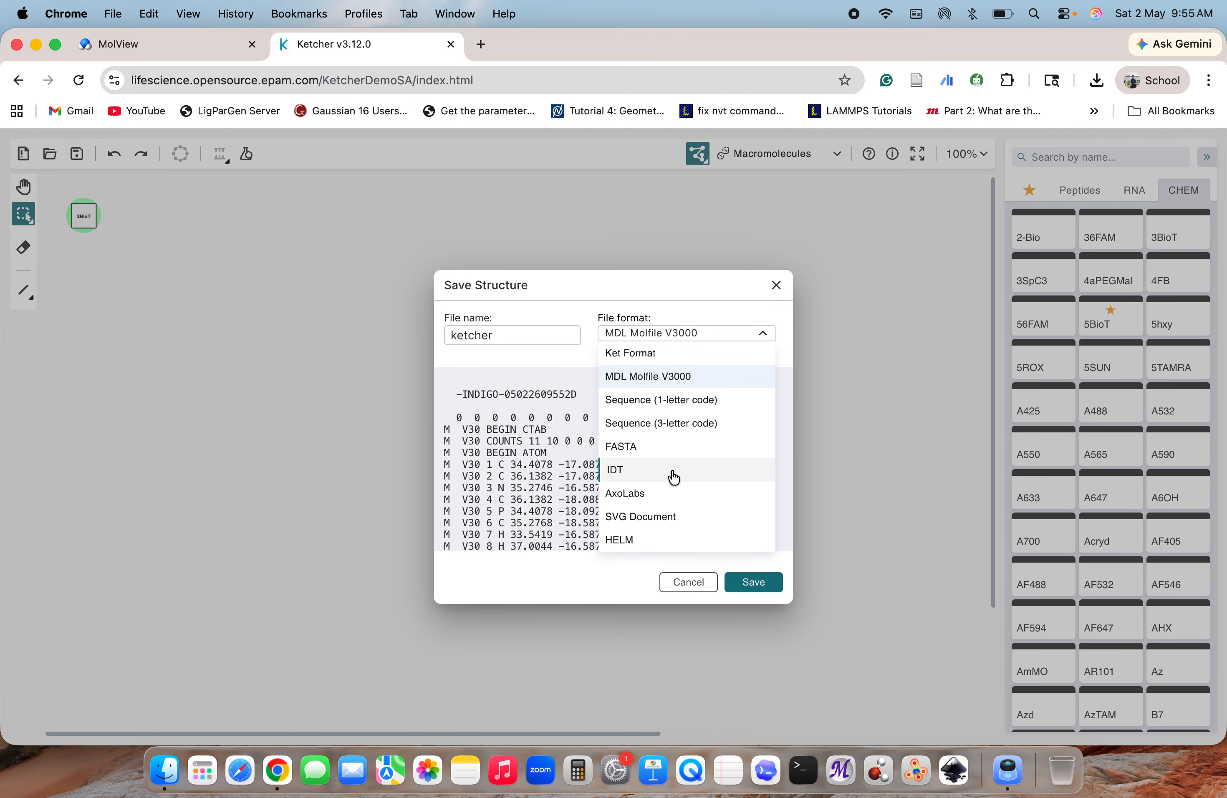
left_click(674, 402)
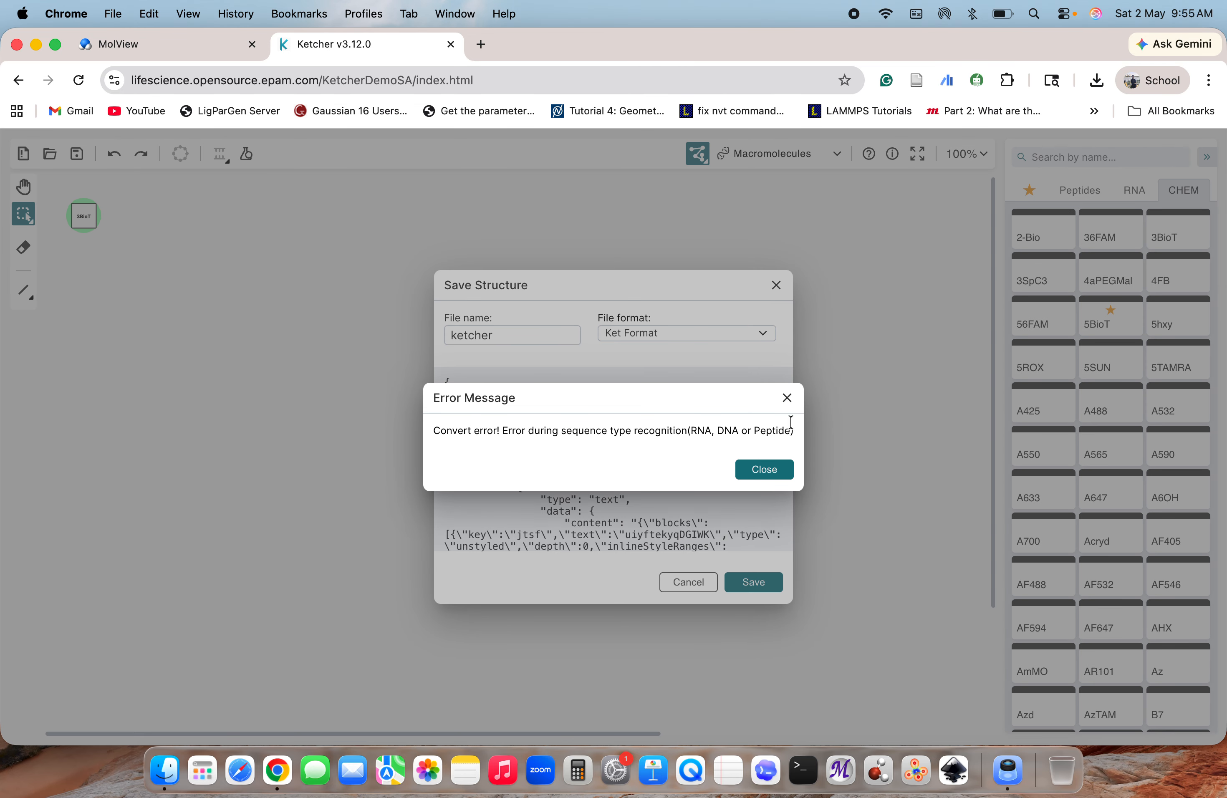
left_click(788, 398)
Save the structure as an SVG Document with the file name ketcher
left_click(673, 331)
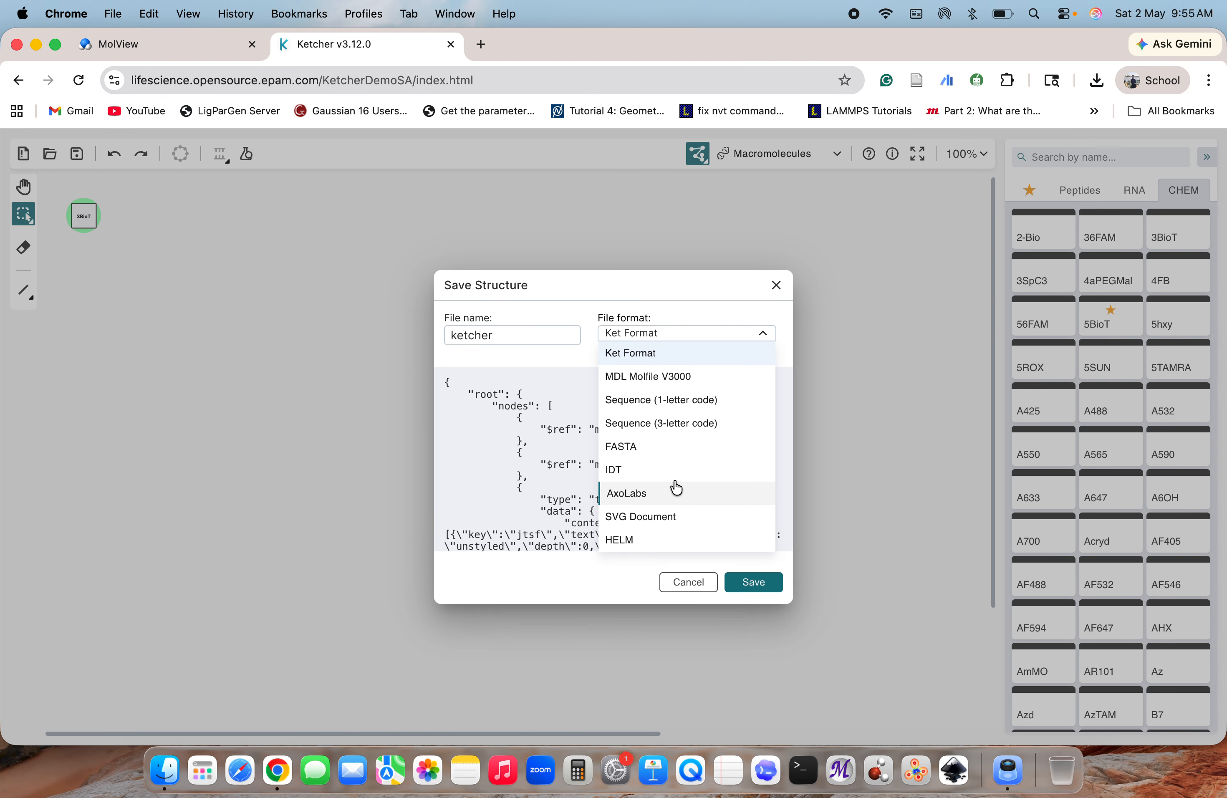
left_click(673, 518)
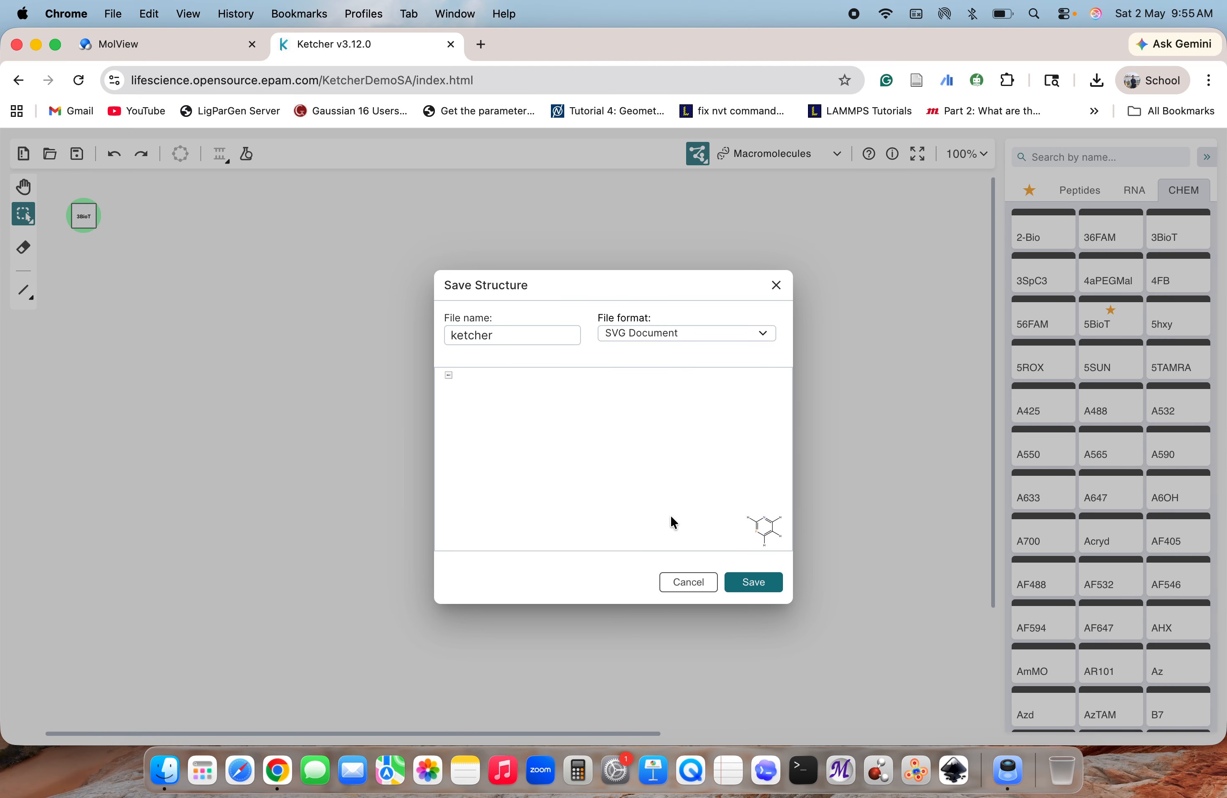
left_click(741, 580)
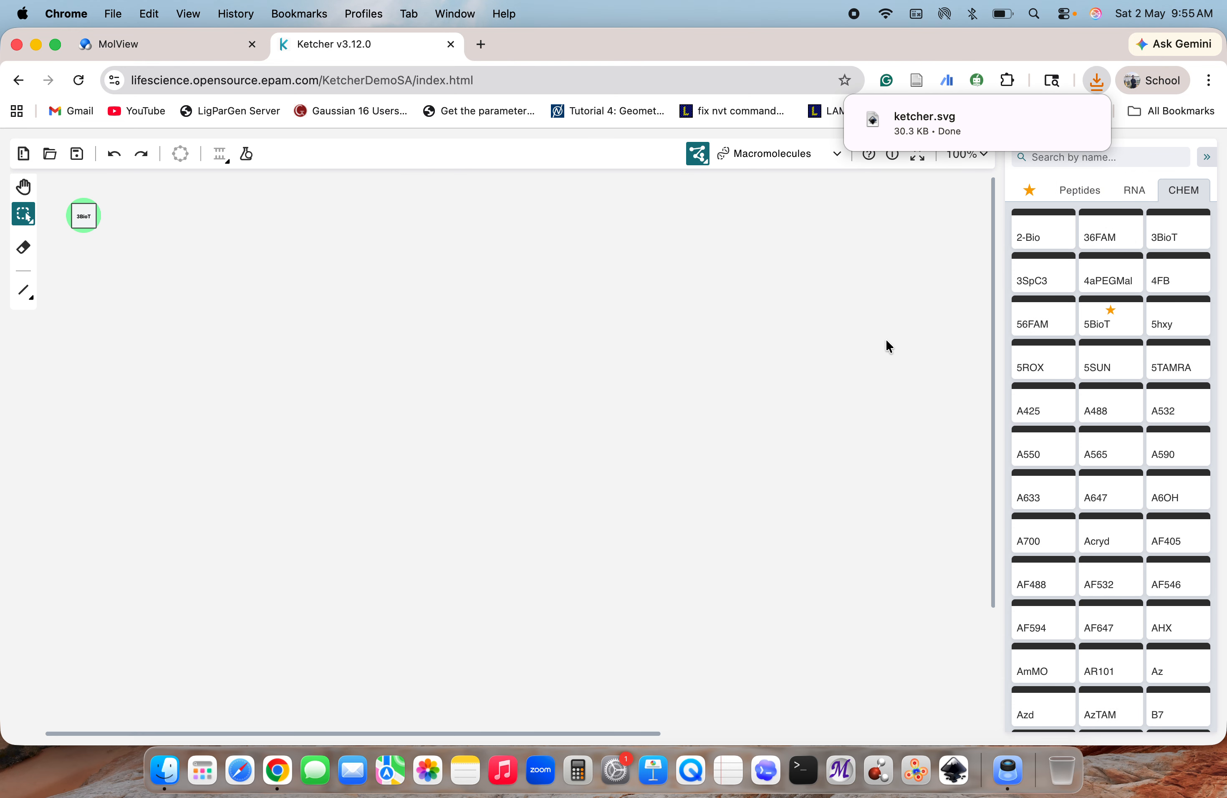
Open the downloaded ketcher.svg to examine the exported monomer and ring, and return to the Ketcher canvas
left_click(1083, 119)
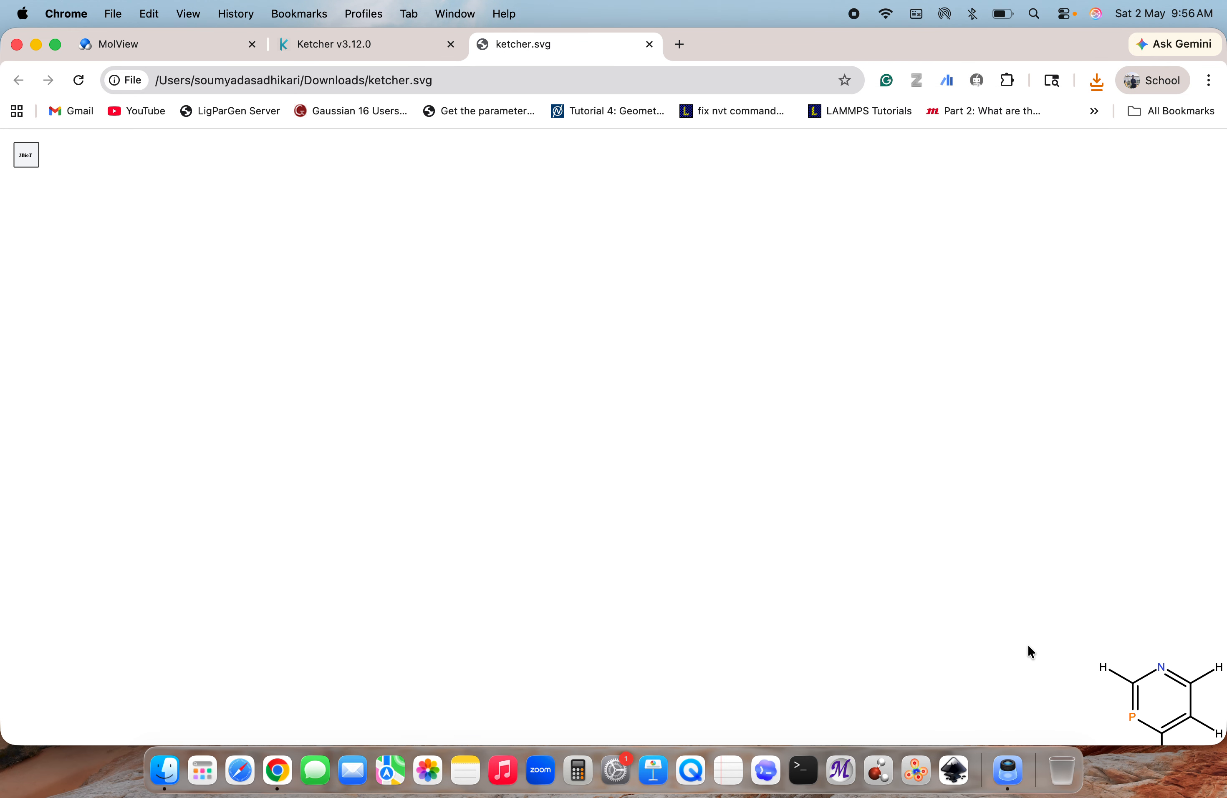
scroll(1030, 649, "down", 2)
scroll(1028, 646, "right", 2)
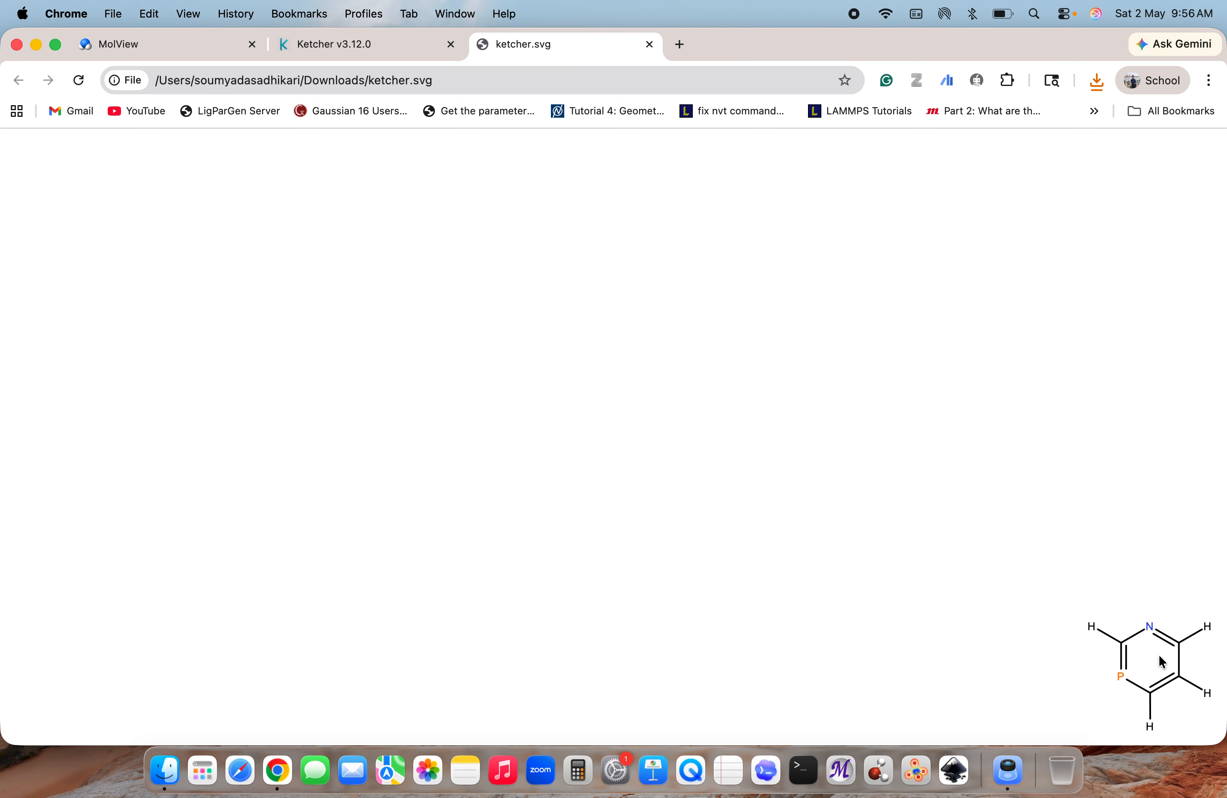
left_click(352, 47)
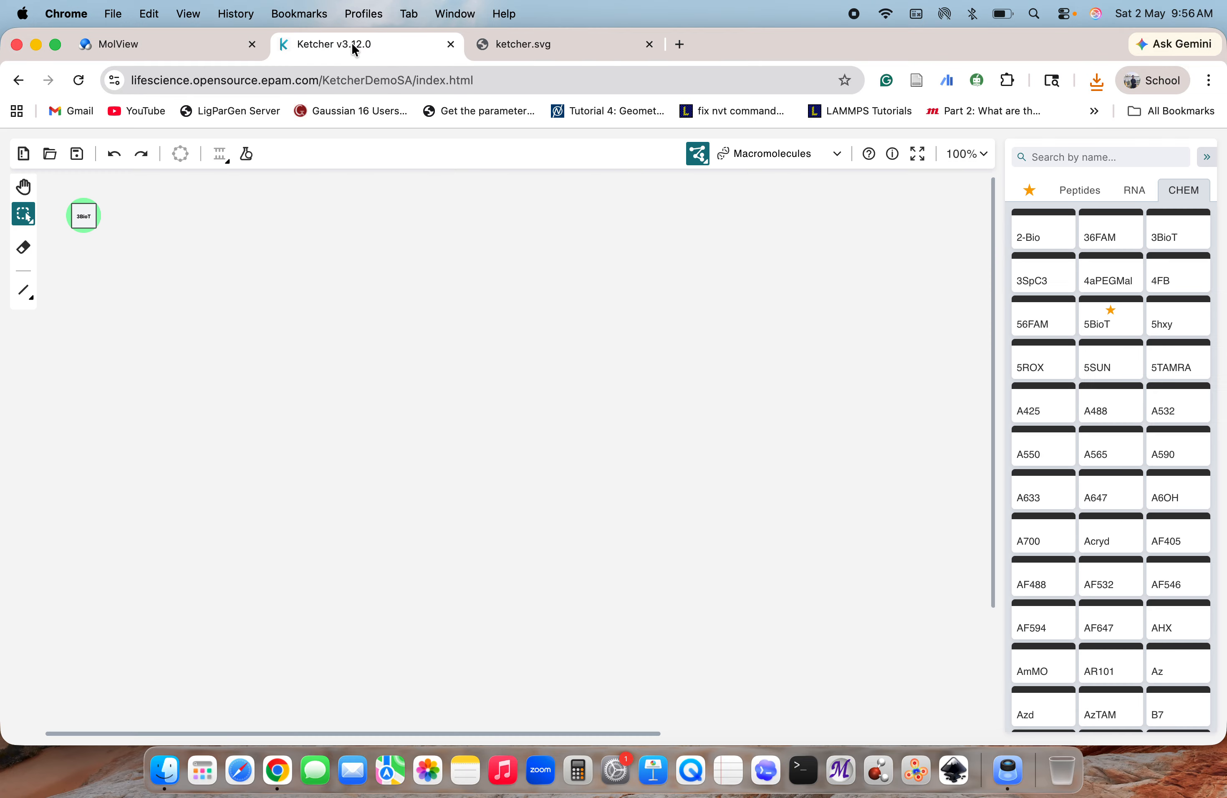